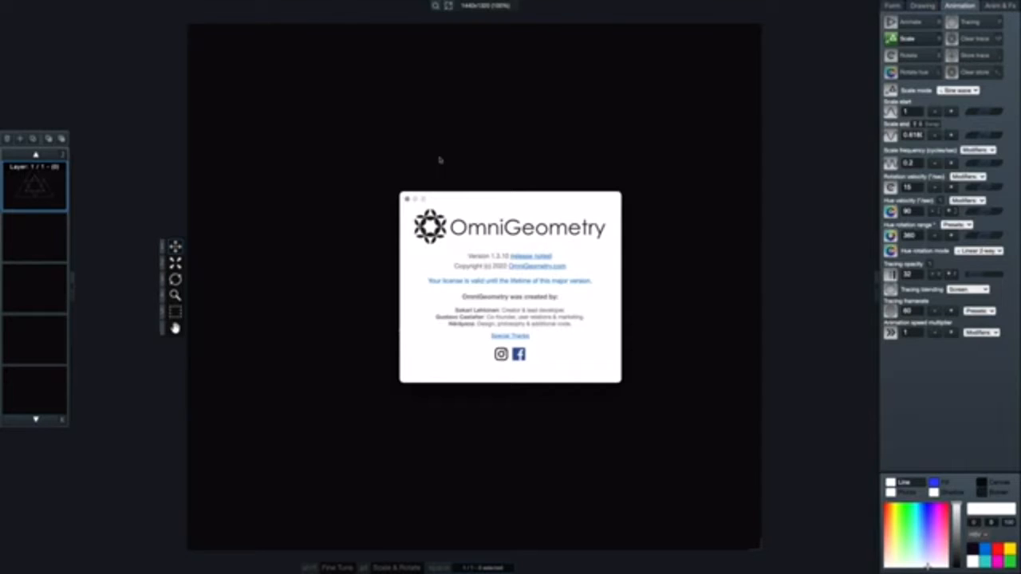
# - Close the About window and scale the user interface up to 130%
pyautogui.click(406, 201)
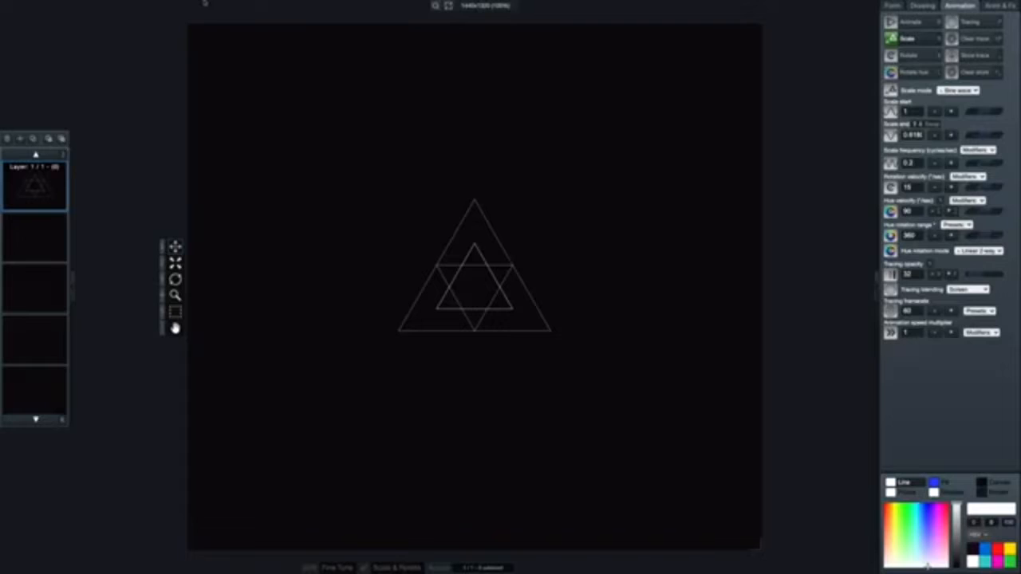
pyautogui.moveTo(206, 3)
pyautogui.click(157, 4)
pyautogui.moveTo(158, 16)
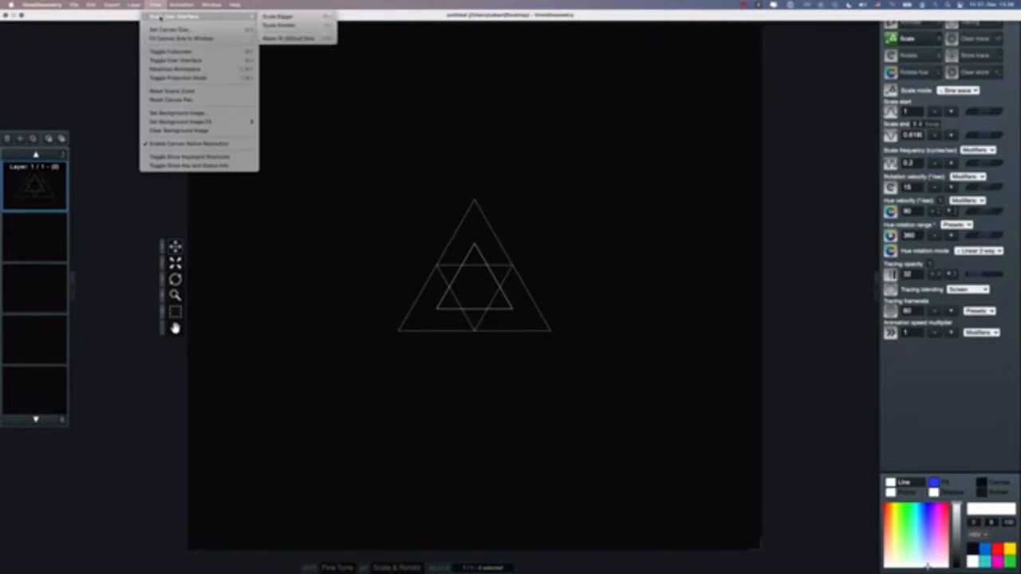
pyautogui.click(319, 17)
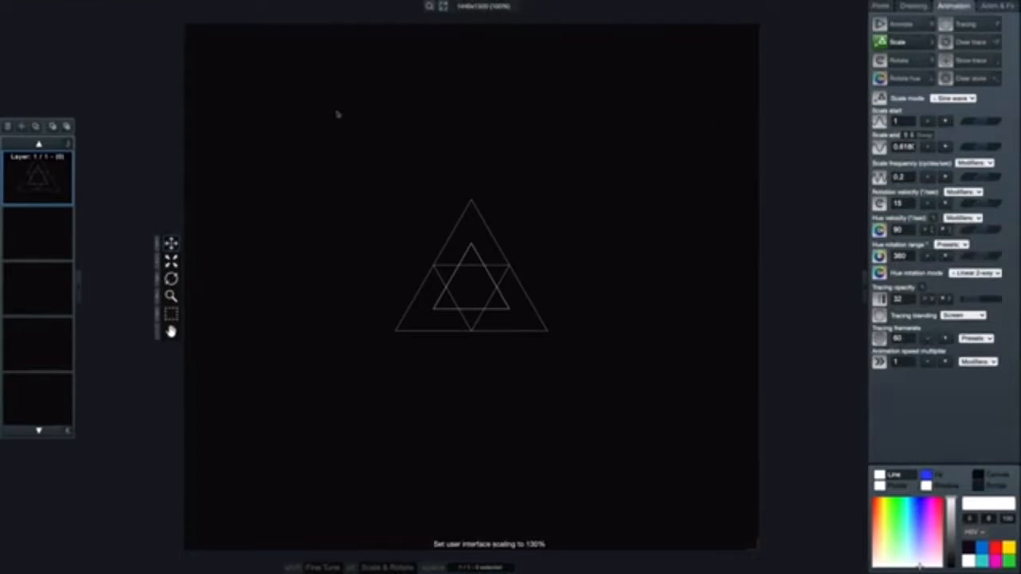
# - Scale the user interface up past 140%, then shrink it until panels and text are very small
pyautogui.hotkey('ctrl', '+')
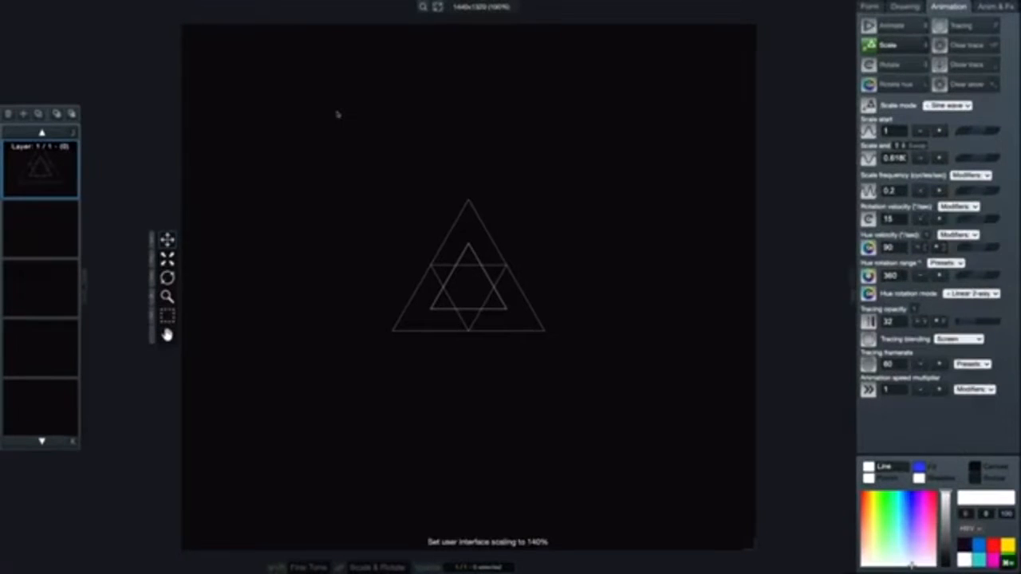
pyautogui.hotkey('ctrl', '+')
pyautogui.hotkey('ctrl', '-')
pyautogui.hotkey('ctrl', '-')
pyautogui.hotkey('ctrl', '-')
pyautogui.hotkey('ctrl', '-')
pyautogui.hotkey('ctrl', '-')
pyautogui.hotkey('ctrl', '-')
pyautogui.hotkey('ctrl', '-')
pyautogui.hotkey('ctrl', '-')
pyautogui.hotkey('ctrl', '-')
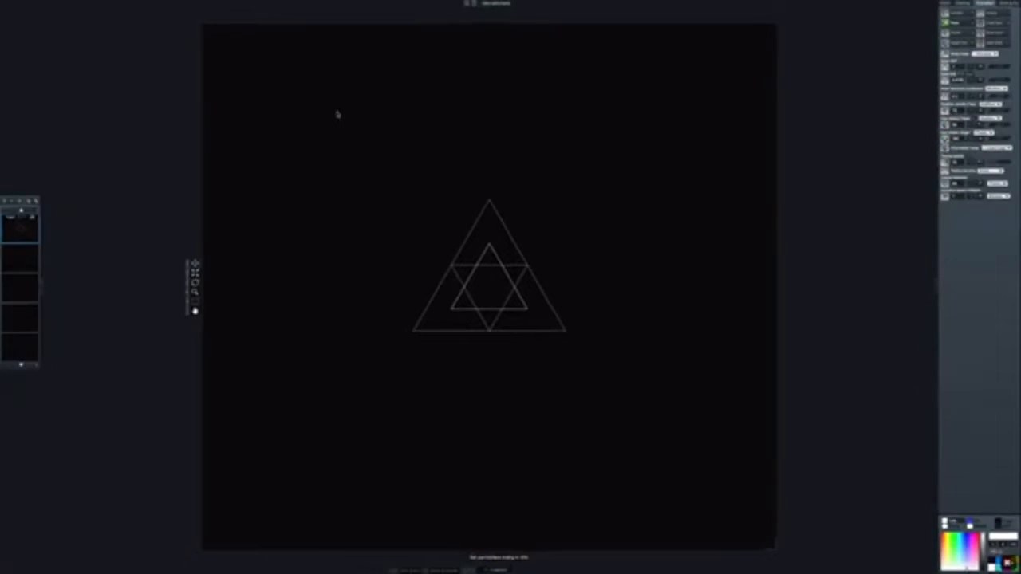
# - Enlarge the user interface scaling to 200%
pyautogui.hotkey('ctrl', '+')
pyautogui.hotkey('ctrl', '+')
pyautogui.hotkey('ctrl', '+')
pyautogui.hotkey('ctrl', '+')
pyautogui.hotkey('ctrl', '+')
pyautogui.hotkey('ctrl', '+')
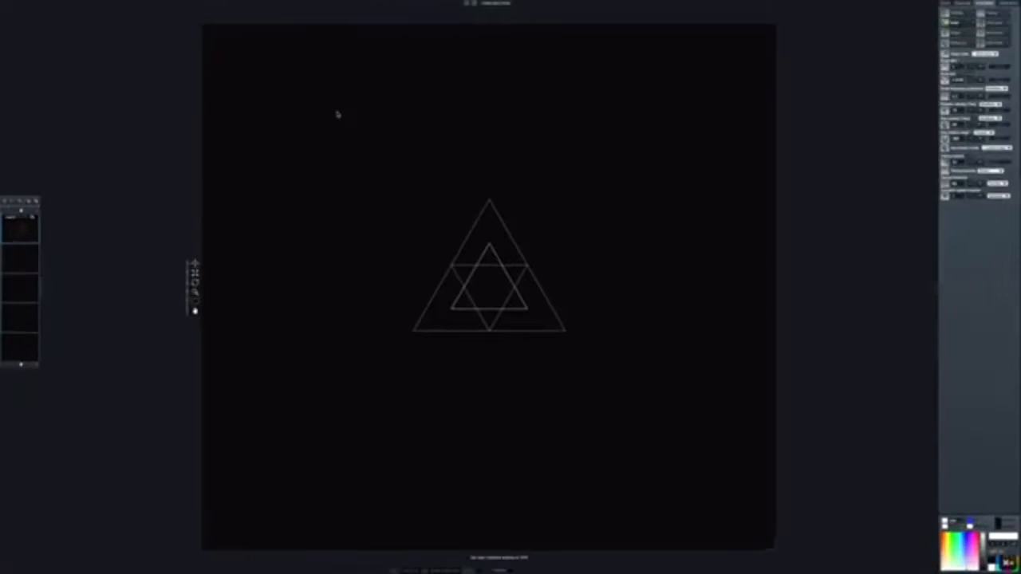
pyautogui.hotkey('ctrl', '+')
pyautogui.hotkey('ctrl', '+')
pyautogui.hotkey('ctrl', '+')
pyautogui.hotkey('ctrl', '+')
pyautogui.hotkey('ctrl', '+')
pyautogui.hotkey('ctrl', '+')
pyautogui.hotkey('ctrl', '+')
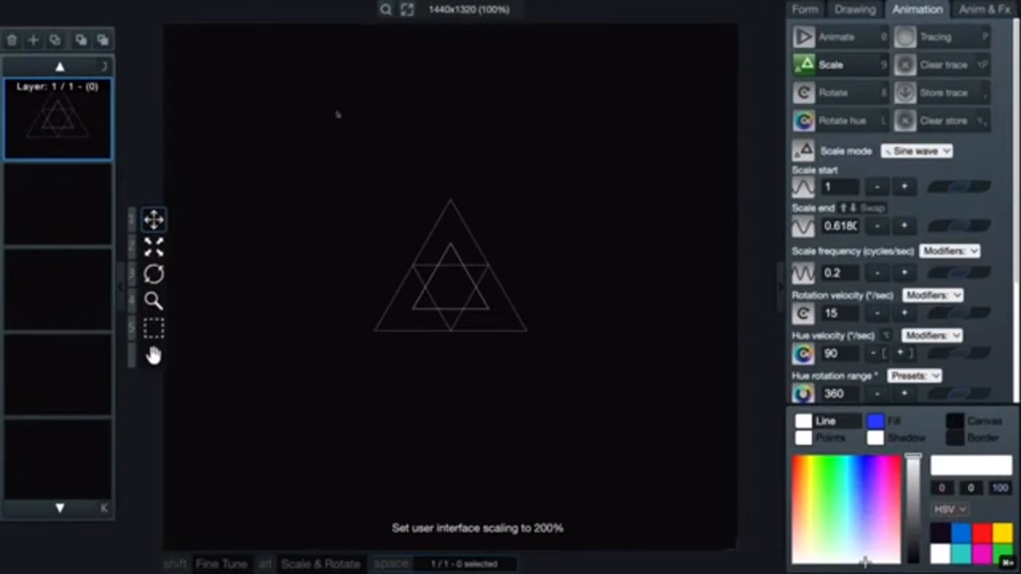
# - Reduce the user interface scaling to 150%
pyautogui.hotkey('ctrl', '-')
pyautogui.hotkey('ctrl', '-')
pyautogui.hotkey('ctrl', '-')
pyautogui.hotkey('ctrl', '-')
pyautogui.hotkey('ctrl', '-')
pyautogui.hotkey('ctrl', '-')
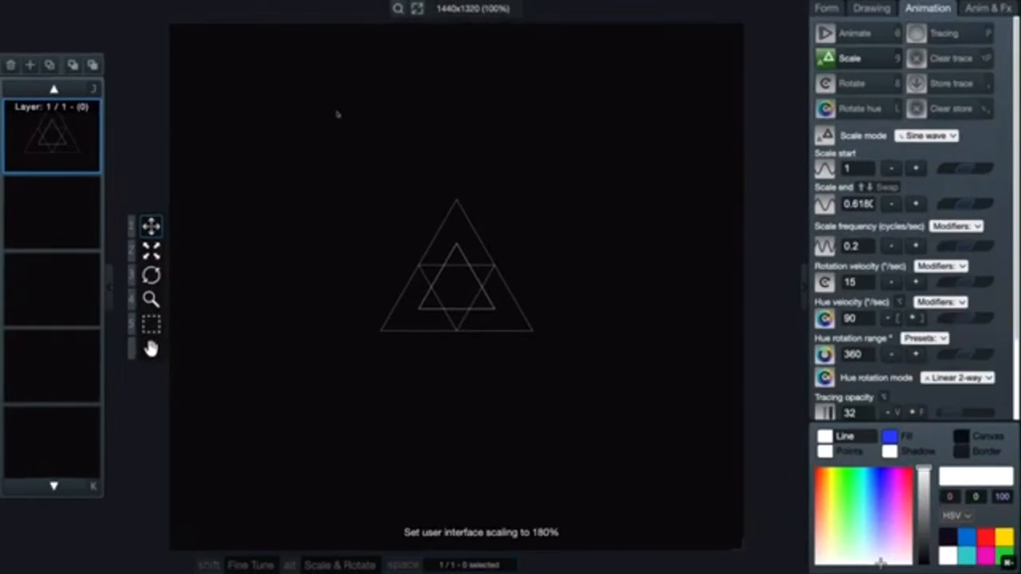
pyautogui.hotkey('ctrl', '+')
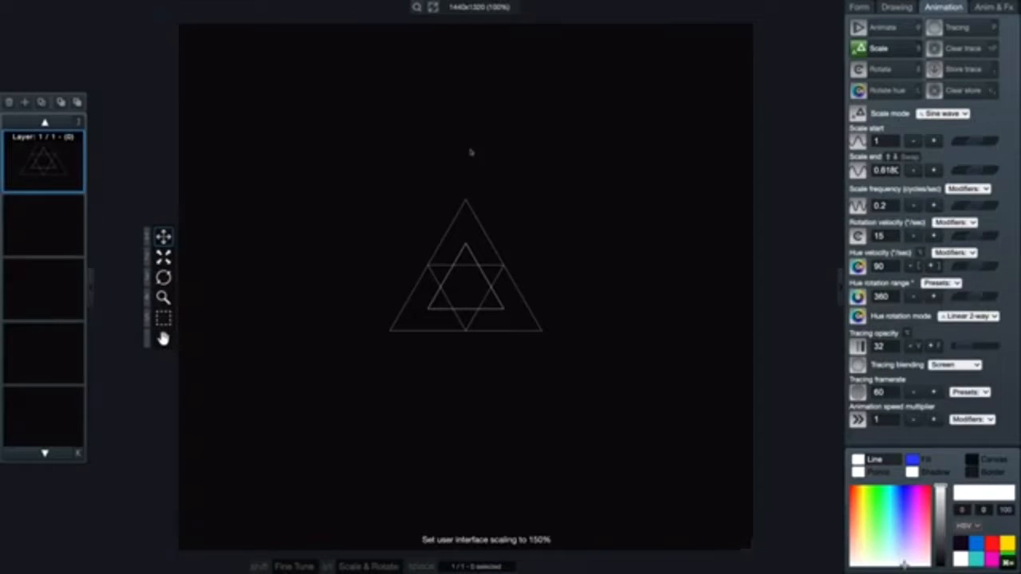
# - Alternate the user interface scaling between 130% and 150%, ending at 130%
pyautogui.hotkey('ctrl', '-')
pyautogui.hotkey('ctrl', '-')
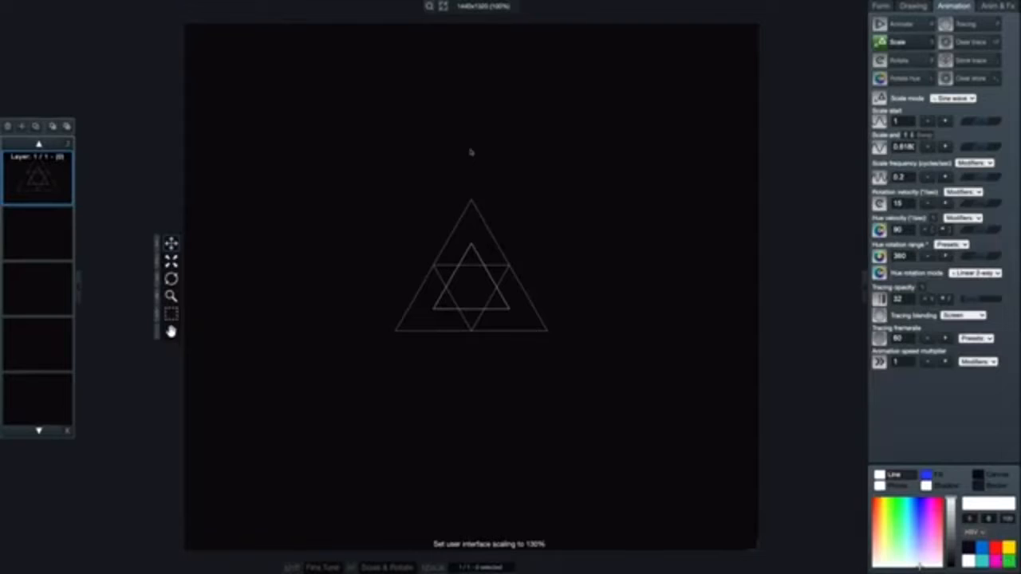
pyautogui.hotkey('ctrl', '+')
pyautogui.hotkey('ctrl', '+')
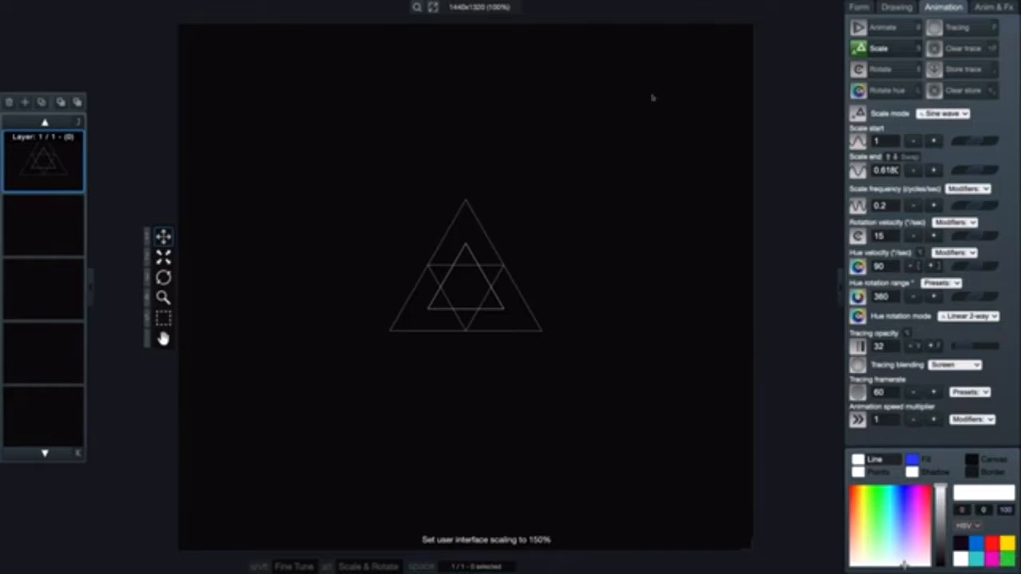
pyautogui.hotkey('ctrl', '-')
pyautogui.hotkey('ctrl', '-')
pyautogui.hotkey('ctrl', '-')
pyautogui.hotkey('ctrl', '+')
pyautogui.hotkey('ctrl', '+')
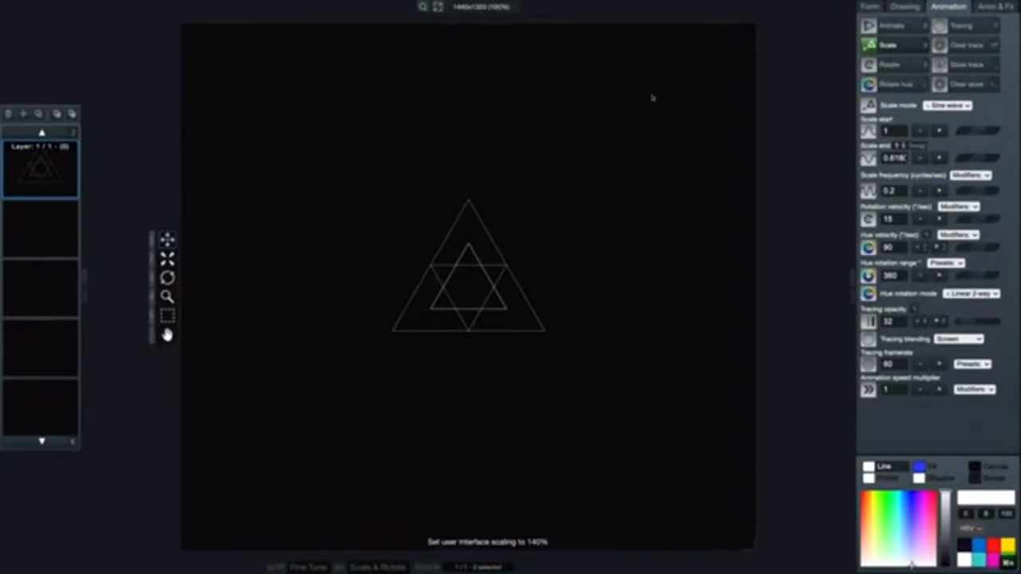
pyautogui.hotkey('ctrl', '-')
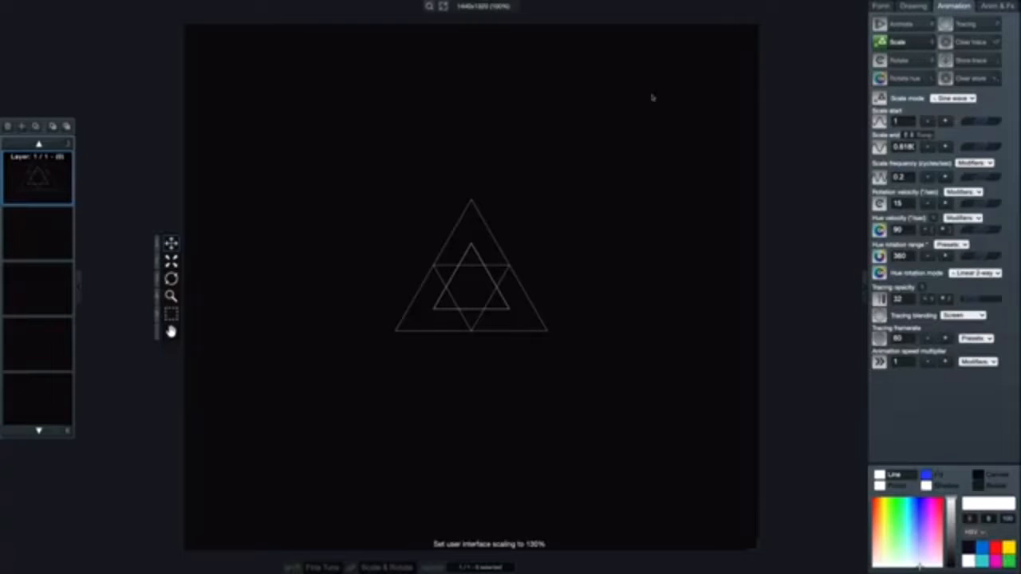
# - Try a smaller user interface scaling of 110%
pyautogui.hotkey('ctrl', '+')
pyautogui.hotkey('ctrl', '+')
pyautogui.hotkey('ctrl', '-')
pyautogui.hotkey('ctrl', '-')
pyautogui.hotkey('ctrl', '-')
pyautogui.hotkey('ctrl', '-')
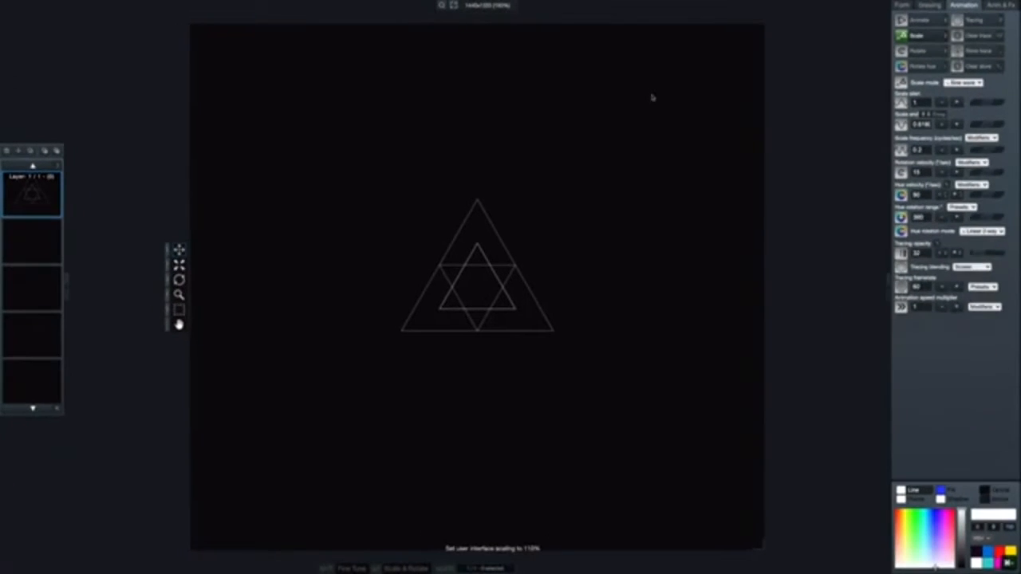
# - Test neighbouring user interface scaling levels and settle on 130%
pyautogui.hotkey('ctrl', '-')
pyautogui.hotkey('ctrl', '+')
pyautogui.hotkey('ctrl', '+')
pyautogui.hotkey('ctrl', '+')
pyautogui.hotkey('ctrl', '+')
pyautogui.hotkey('ctrl', '-')
pyautogui.hotkey('ctrl', '-')
pyautogui.hotkey('ctrl', '-')
pyautogui.press('super+plus')
pyautogui.press('super+plus')
pyautogui.press('super+minus')
pyautogui.press('super+minus')
pyautogui.press('super+plus')
pyautogui.press('super+plus')
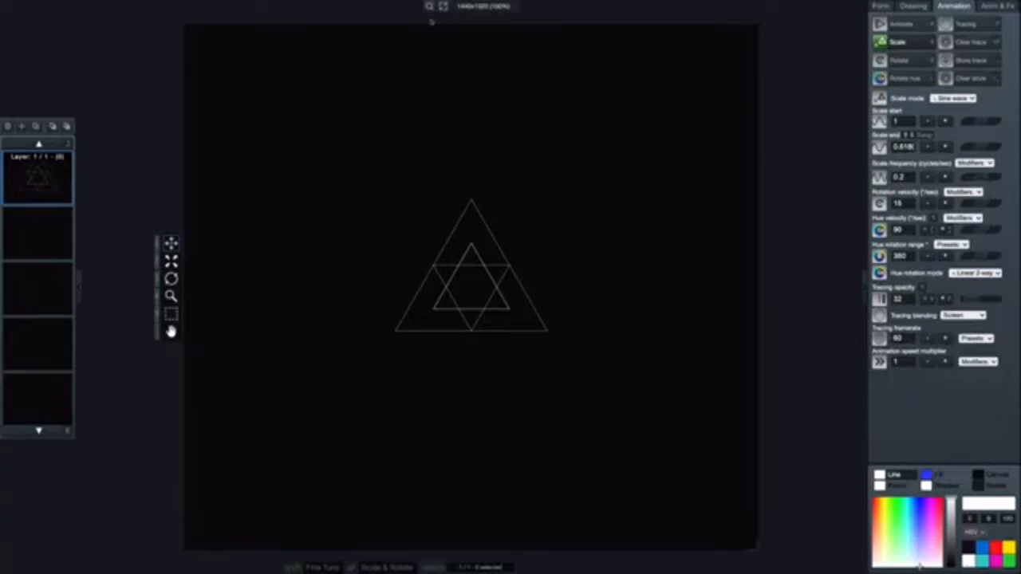
# - Turn the triangle figure into a three-layer nested hexagonal grid, with all layers selected and a recursion depth of 2
pyautogui.press('6')
pyautogui.press('s')
pyautogui.moveTo(471, 288)
pyautogui.mouseDown()
pyautogui.moveTo(472, 173)
pyautogui.moveTo(468, 253)
pyautogui.moveTo(479, 273)
pyautogui.mouseUp()
pyautogui.press('d')
pyautogui.press('4')
pyautogui.press('6')
pyautogui.press('d')
pyautogui.press('space')
pyautogui.press('s')
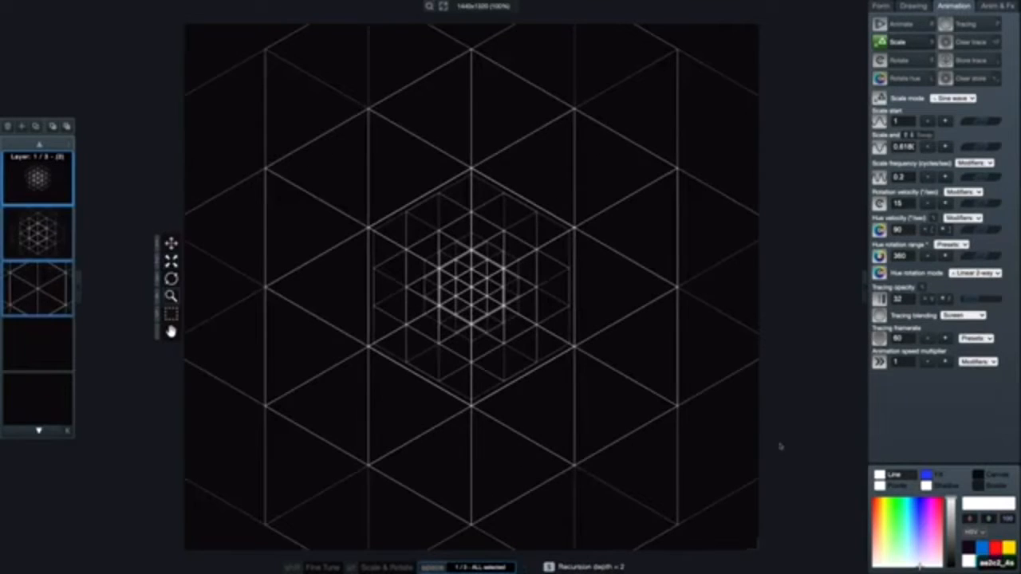
# - Colour the lines of all selected layers blue and reduce the scene zoom to about 0.765
pyautogui.moveTo(919, 566); pyautogui.dragTo(913, 502)
pyautogui.press('z')
pyautogui.press('c')
pyautogui.moveTo(470, 271); pyautogui.dragTo(469, 223)
pyautogui.press('c')
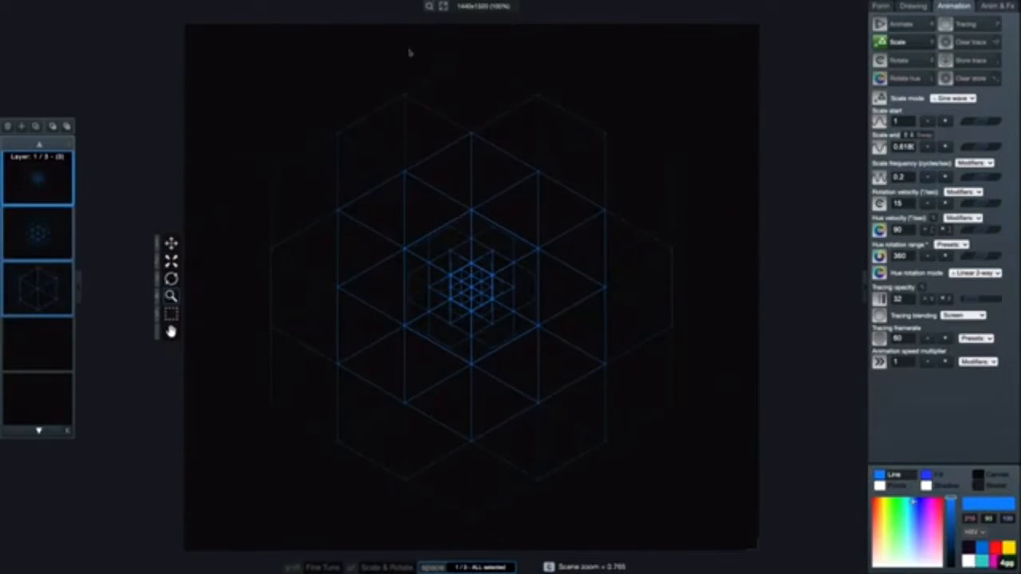
pyautogui.press('3')
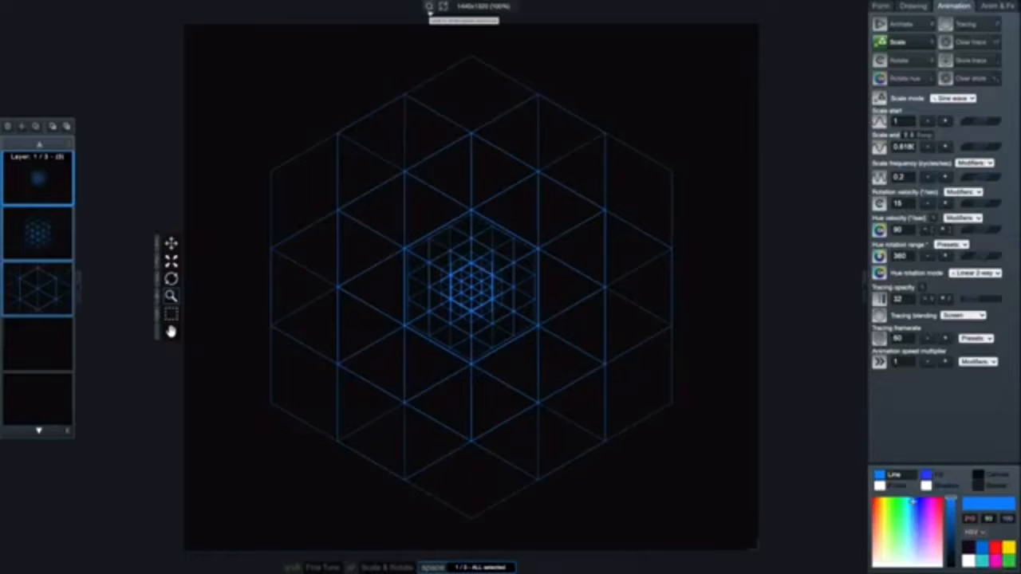
# - Zoom the canvas out and back in with the canvas zoom options, leaving it at 50%
pyautogui.click(429, 8)
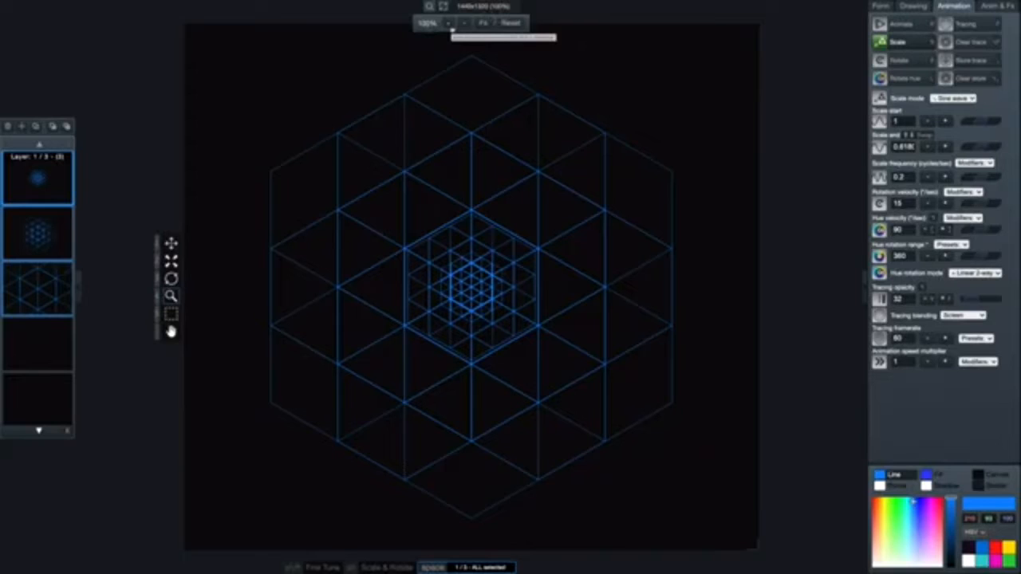
pyautogui.click(451, 25)
pyautogui.click(452, 25)
pyautogui.click(452, 26)
pyautogui.click(452, 25)
pyautogui.click(451, 25)
pyautogui.click(452, 25)
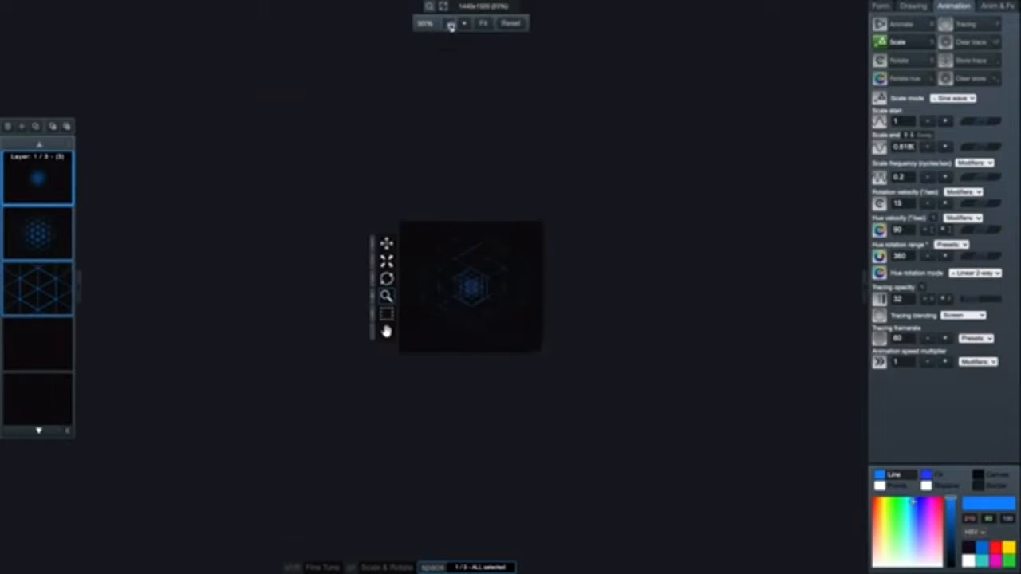
pyautogui.click(452, 25)
pyautogui.click(467, 24)
pyautogui.click(467, 24)
pyautogui.click(466, 24)
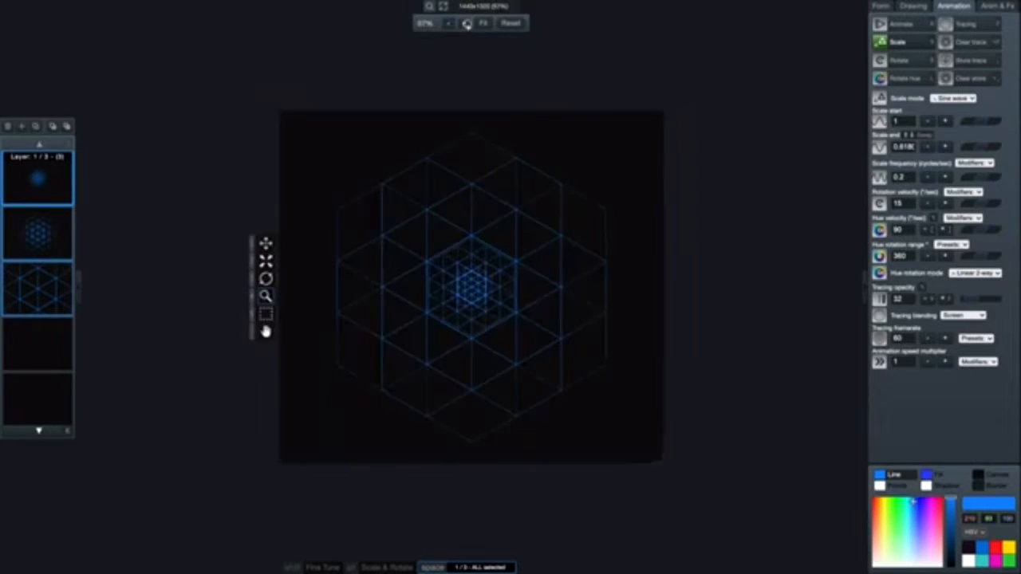
pyautogui.click(466, 24)
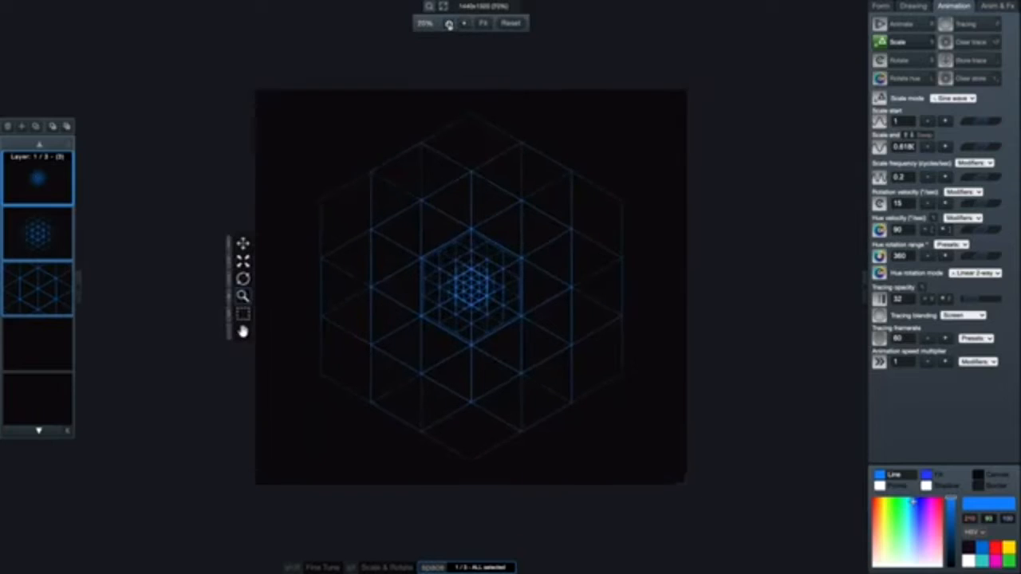
pyautogui.click(449, 24)
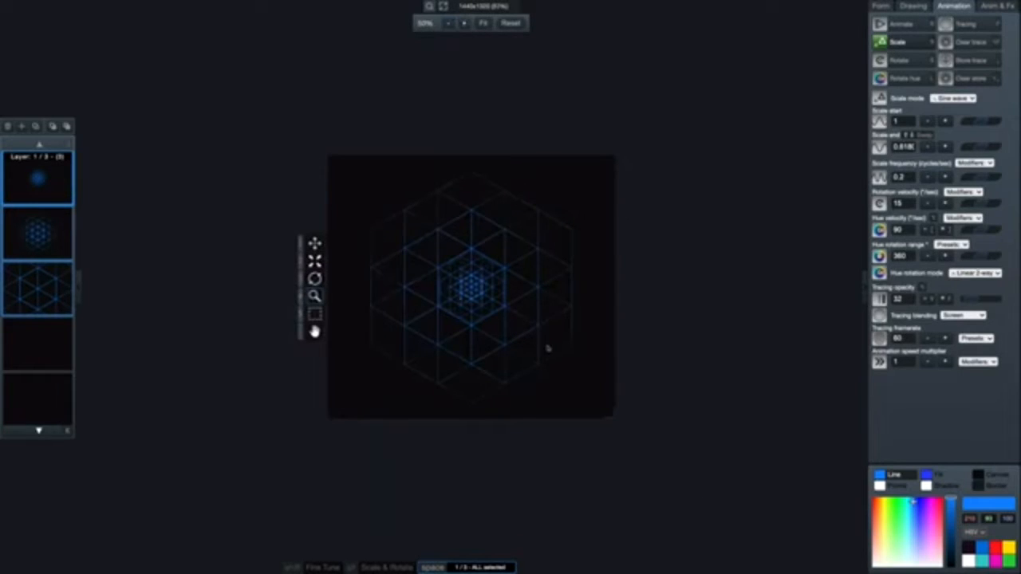
pyautogui.click(430, 8)
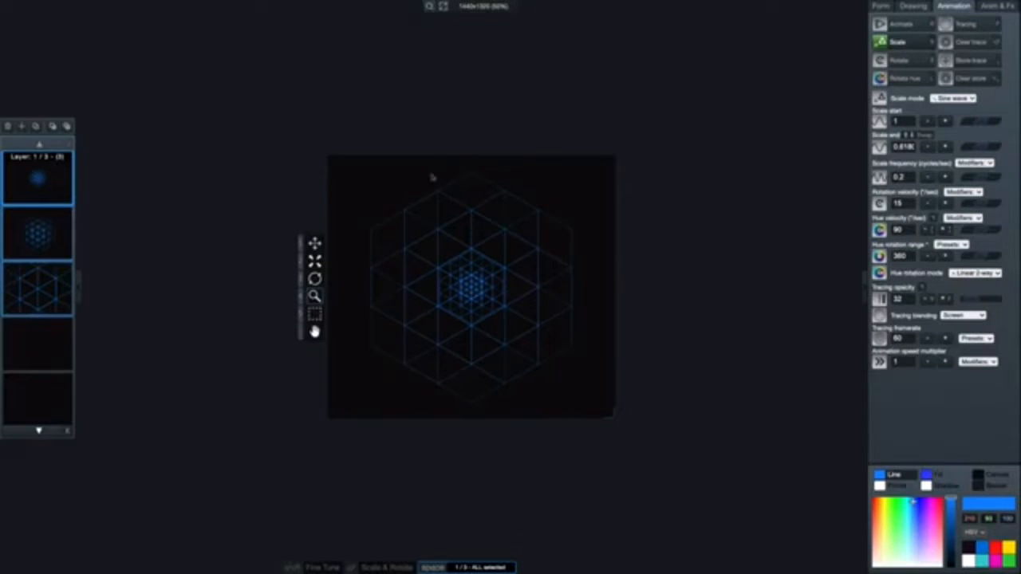
# - Enlarge the canvas freehand and fit it to the window at 5120x2880 px, briefly hiding the settings panel
pyautogui.moveTo(613, 419); pyautogui.dragTo(738, 495)
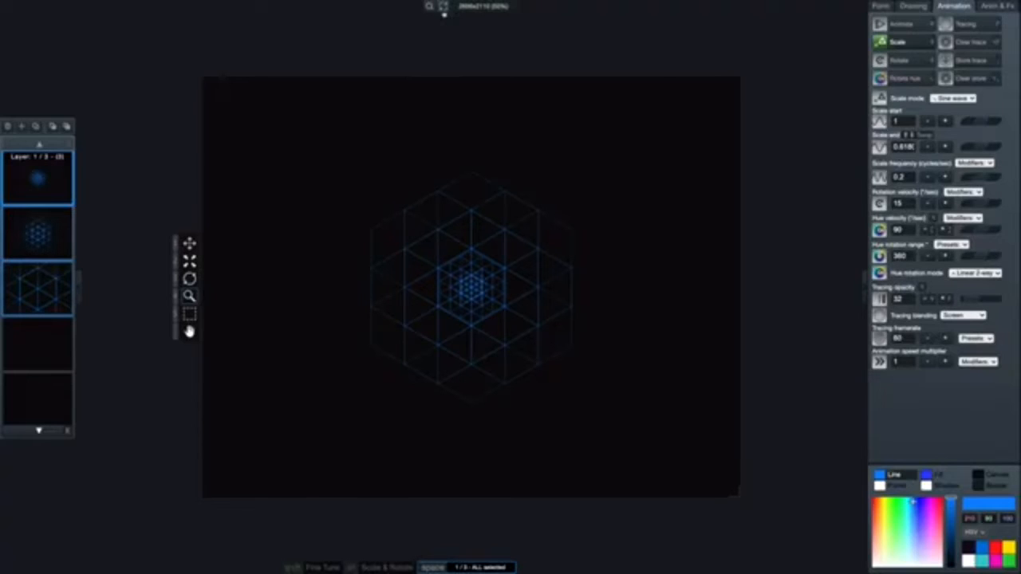
pyautogui.click(443, 8)
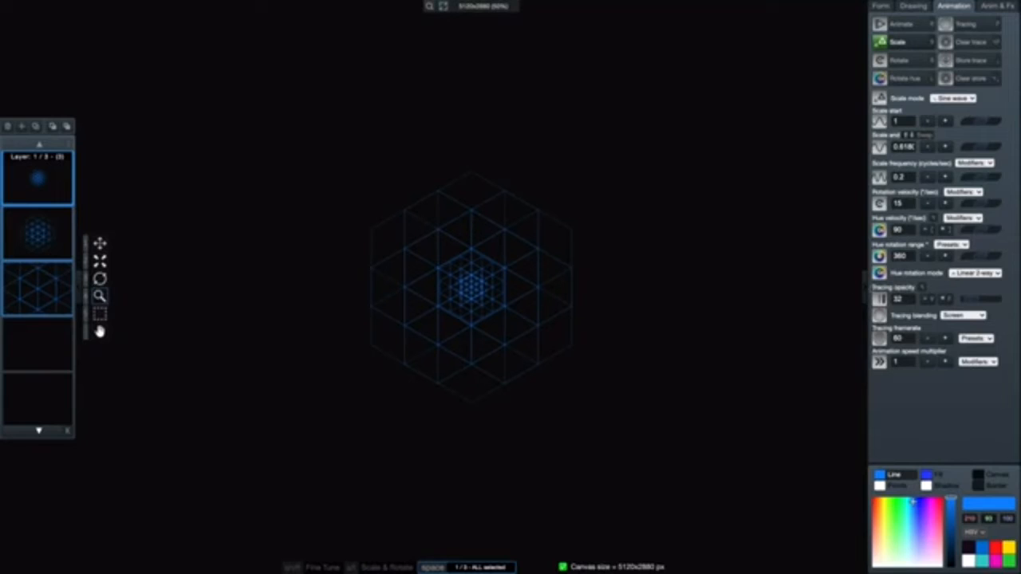
pyautogui.click(868, 286)
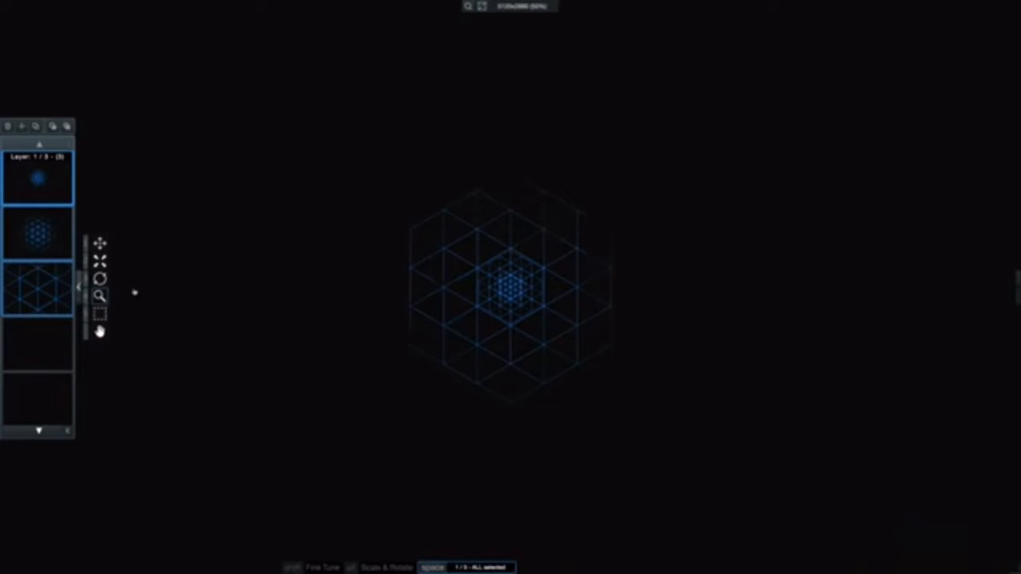
pyautogui.click(1019, 286)
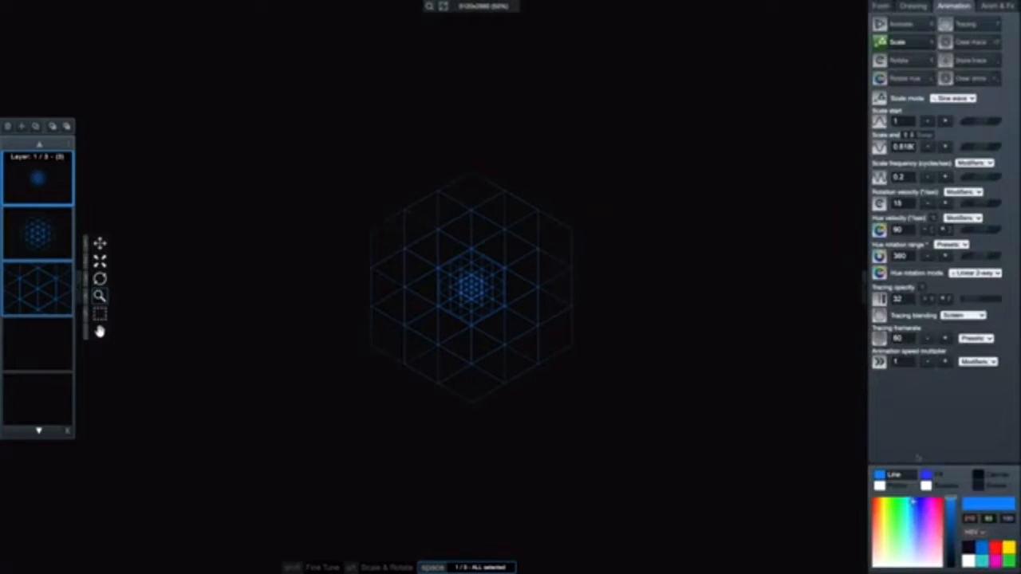
# - Lighten the canvas colour to dark grey and increase the scene zoom so the hexagonal grid fills the canvas
pyautogui.click(991, 477)
pyautogui.moveTo(953, 564); pyautogui.dragTo(951, 560)
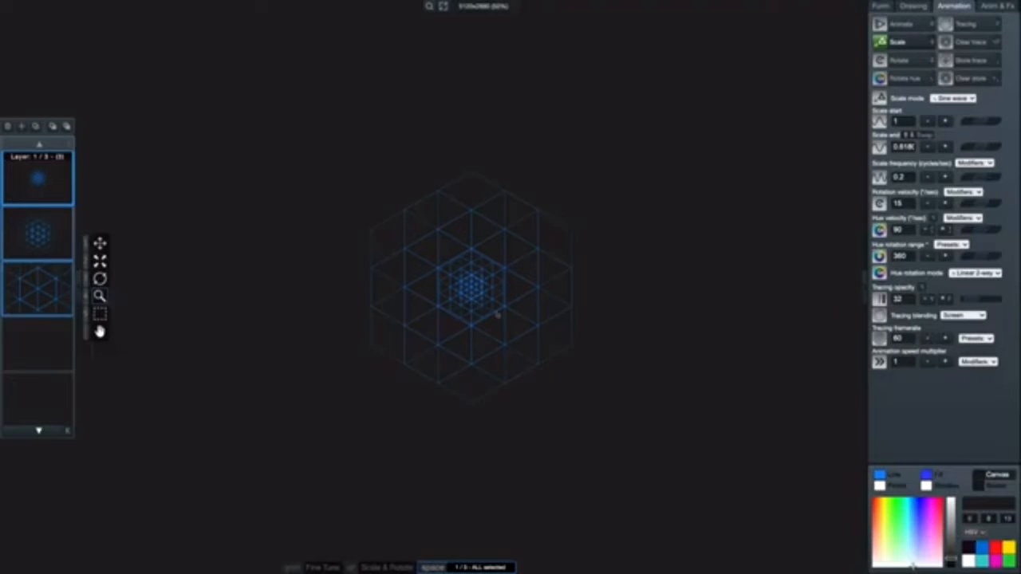
pyautogui.press('space')
pyautogui.press('space')
pyautogui.scroll(5, 516, 244)
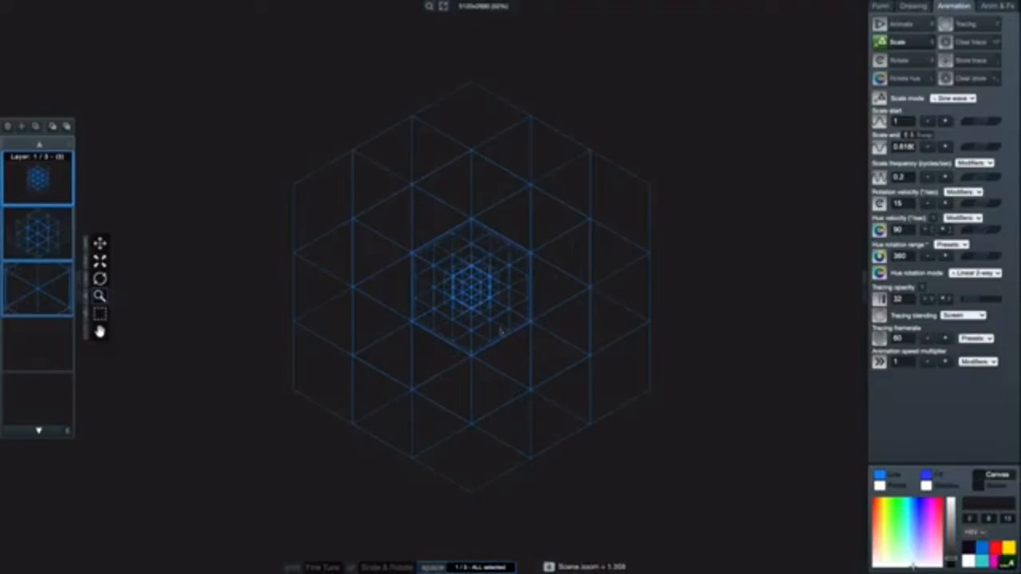
pyautogui.scroll(1, 504, 279)
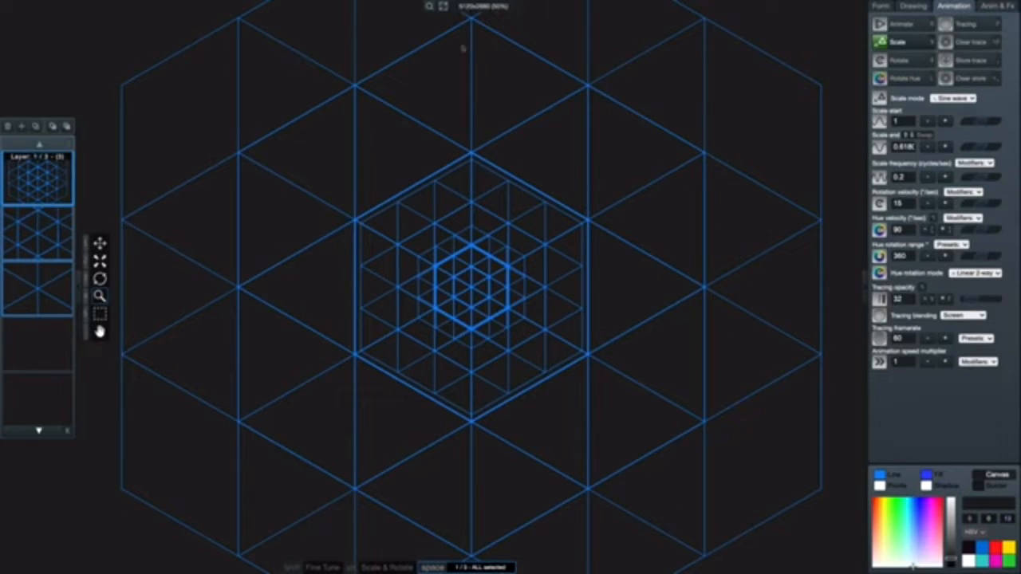
# - Open the PNG image export settings
pyautogui.click(111, 5)
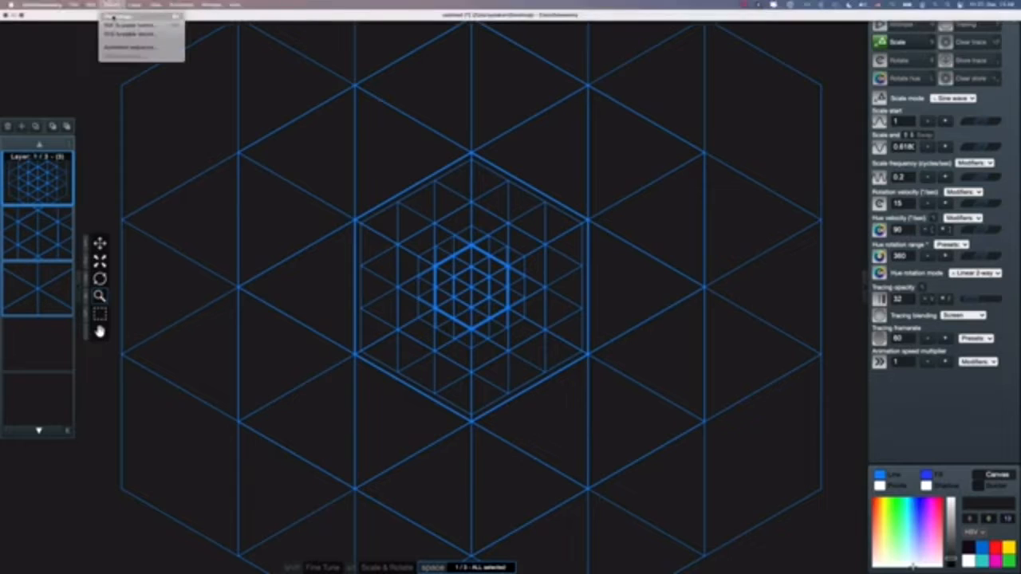
pyautogui.click(382, 139)
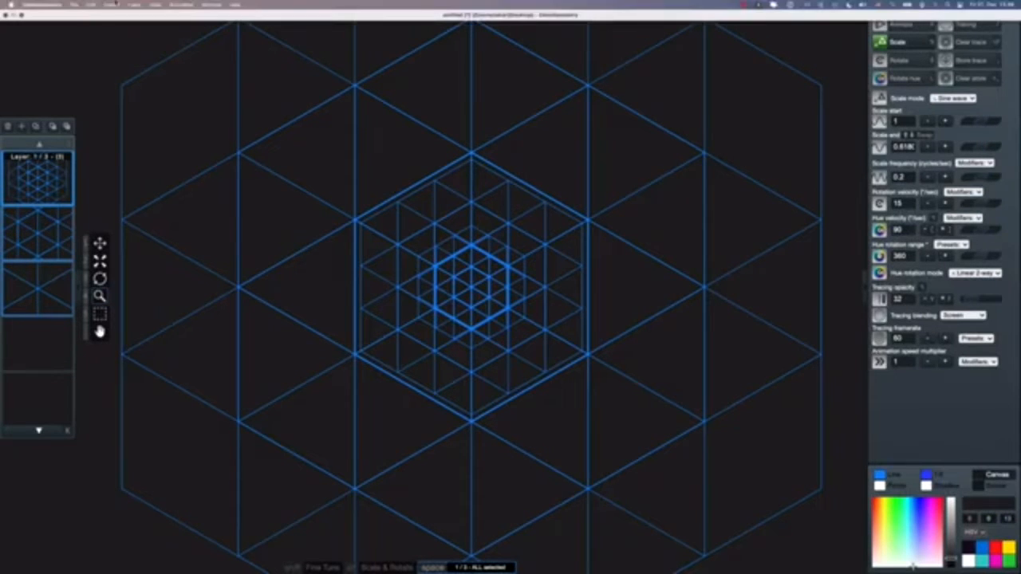
pyautogui.click(116, 5)
pyautogui.click(119, 17)
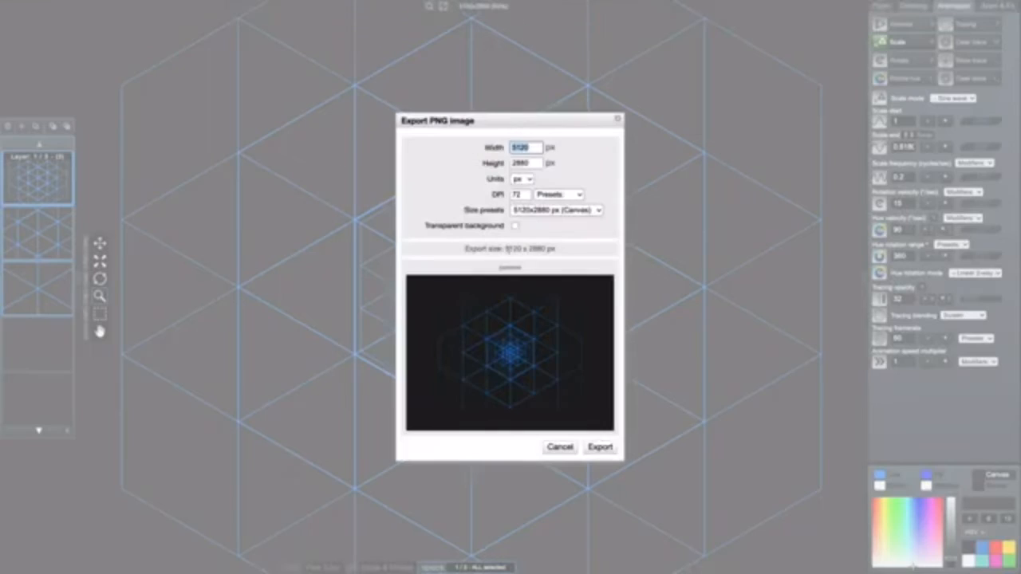
# - Examine the export size and the available units in the PNG export settings
pyautogui.moveTo(506, 248); pyautogui.dragTo(562, 256)
pyautogui.click(547, 324)
pyautogui.moveTo(506, 249); pyautogui.dragTo(563, 253)
pyautogui.click(564, 248)
pyautogui.click(529, 181)
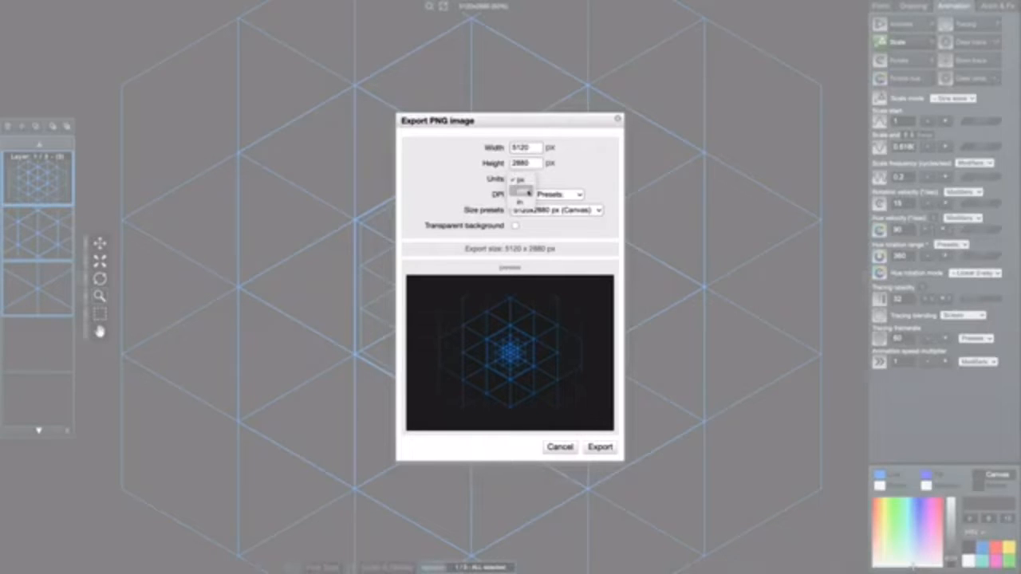
pyautogui.click(571, 168)
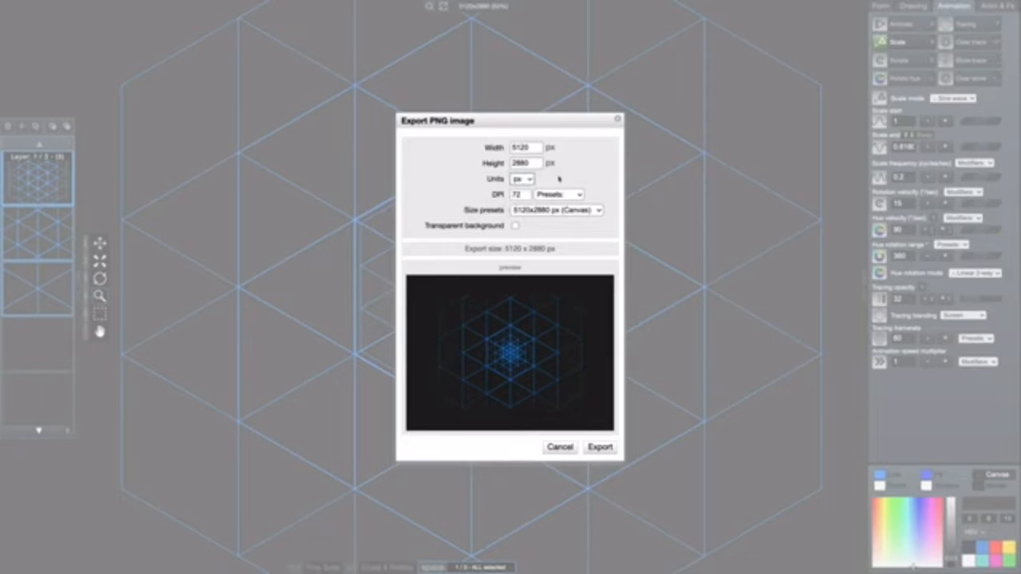
# - Switch the export units to millimetres and highlight the width and height values
pyautogui.click(527, 180)
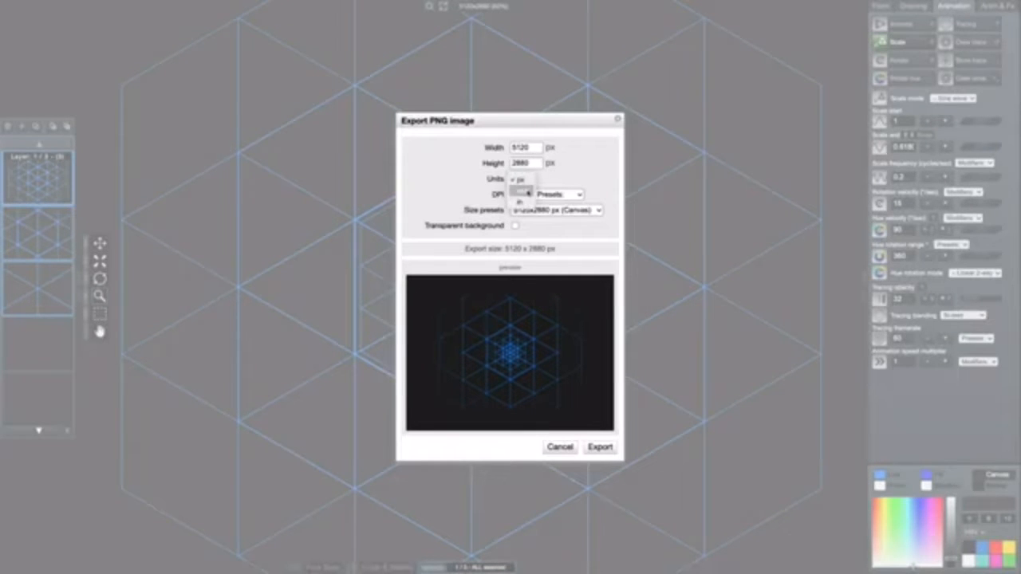
pyautogui.click(527, 193)
pyautogui.doubleClick(537, 149)
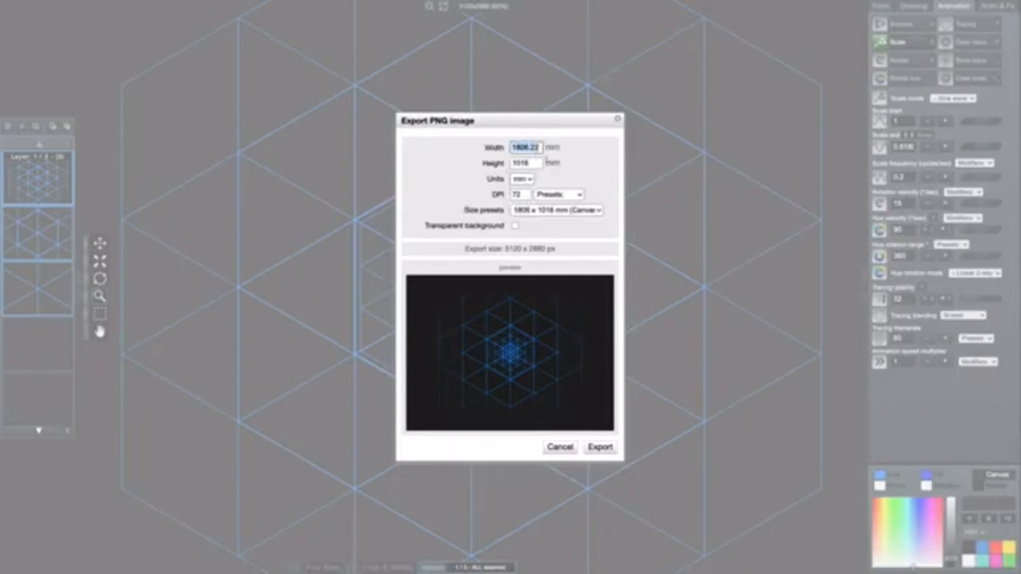
pyautogui.doubleClick(528, 164)
pyautogui.doubleClick(531, 149)
# - Apply the 297x210 mm (A4) size preset and check the export size in pixels and the DPI
pyautogui.click(595, 210)
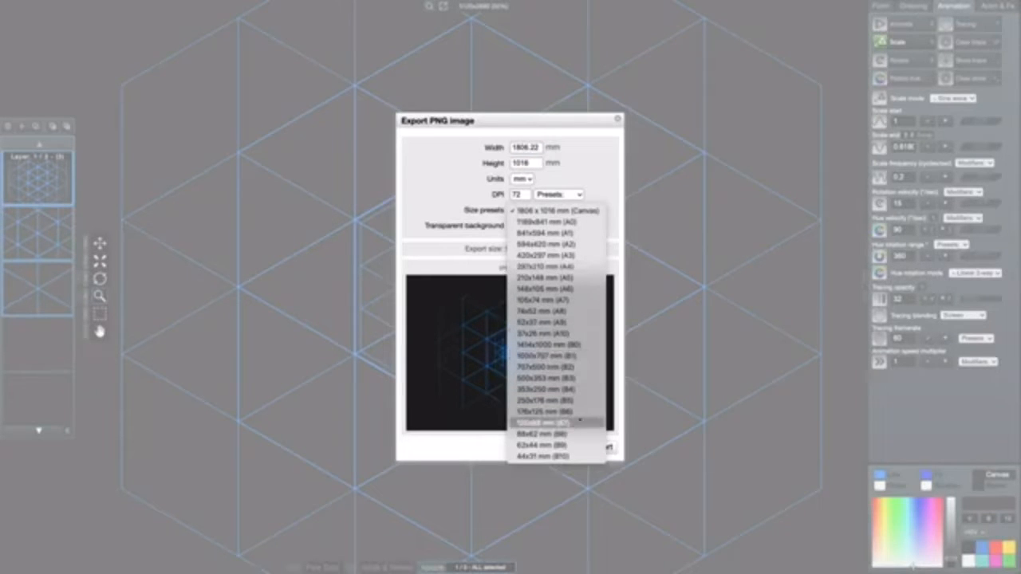
pyautogui.click(578, 267)
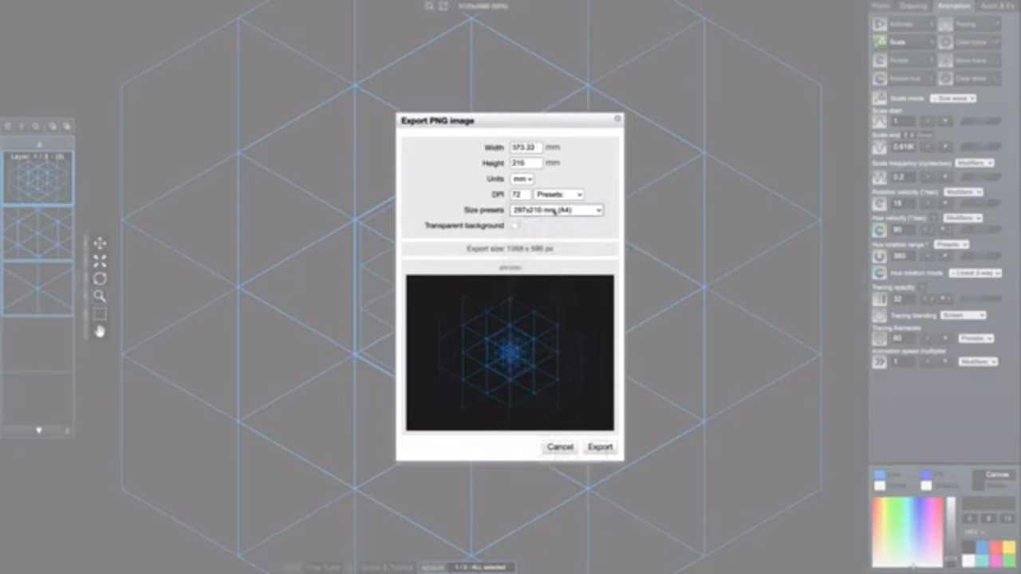
pyautogui.moveTo(509, 249); pyautogui.dragTo(544, 249)
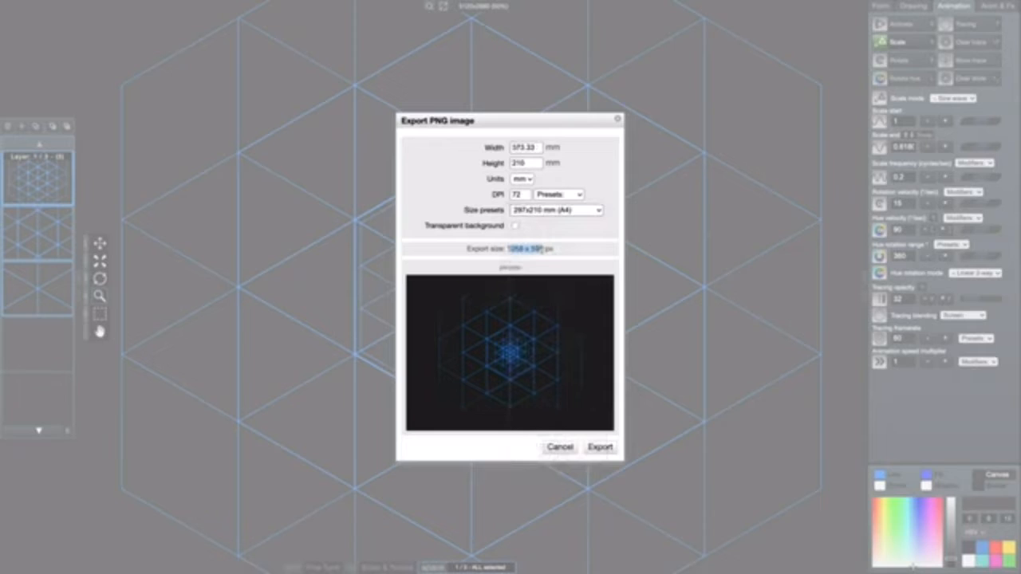
pyautogui.click(560, 183)
pyautogui.doubleClick(524, 195)
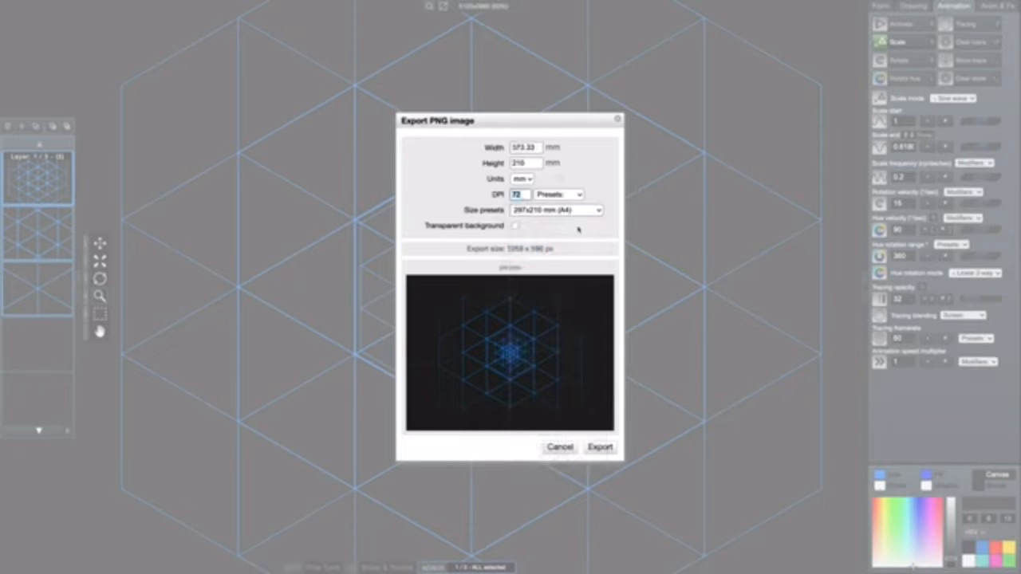
pyautogui.moveTo(508, 248); pyautogui.dragTo(544, 249)
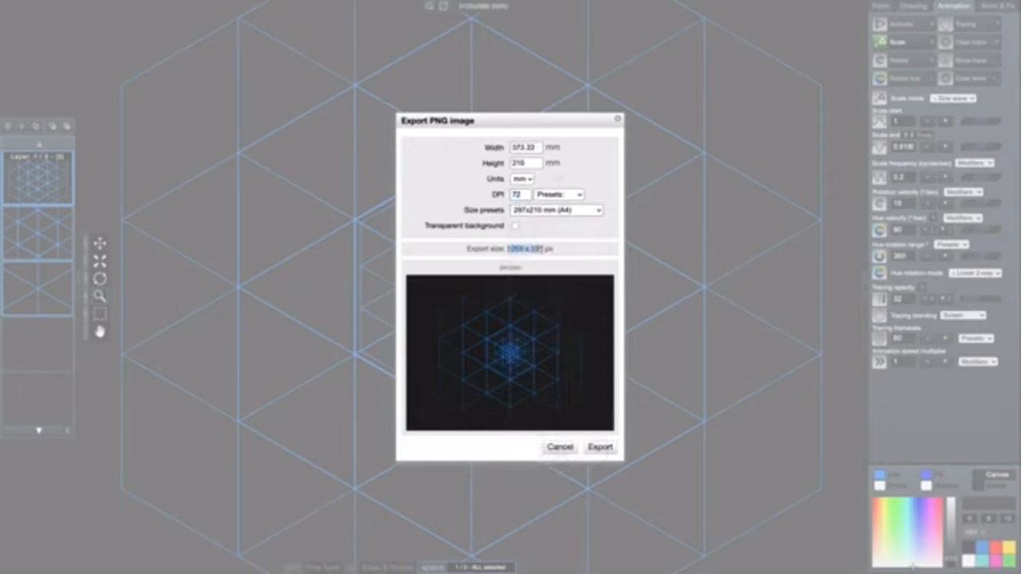
pyautogui.click(569, 182)
# - Set the resolution to the 300 (print) DPI preset and check the export size
pyautogui.click(561, 199)
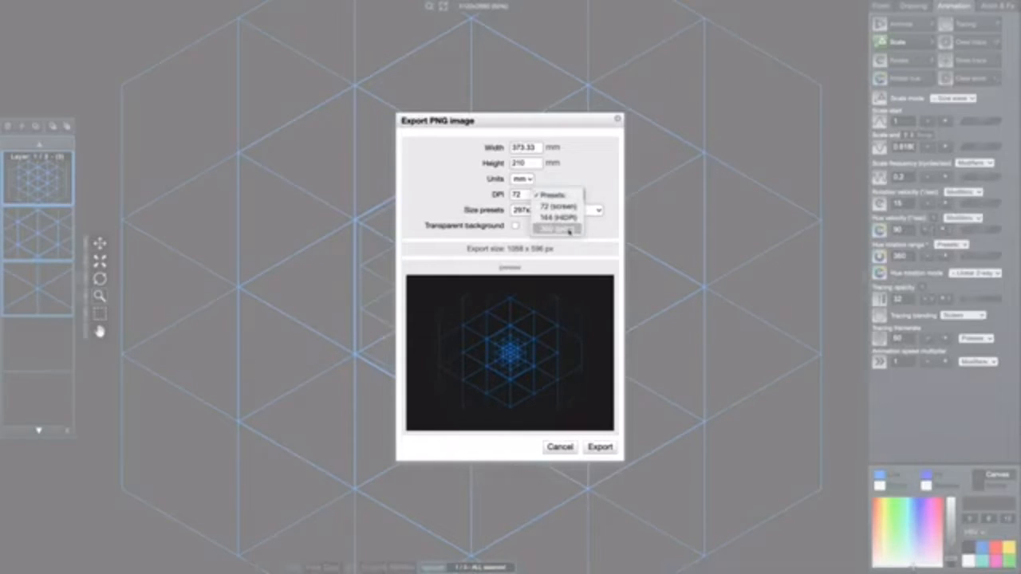
pyautogui.click(568, 230)
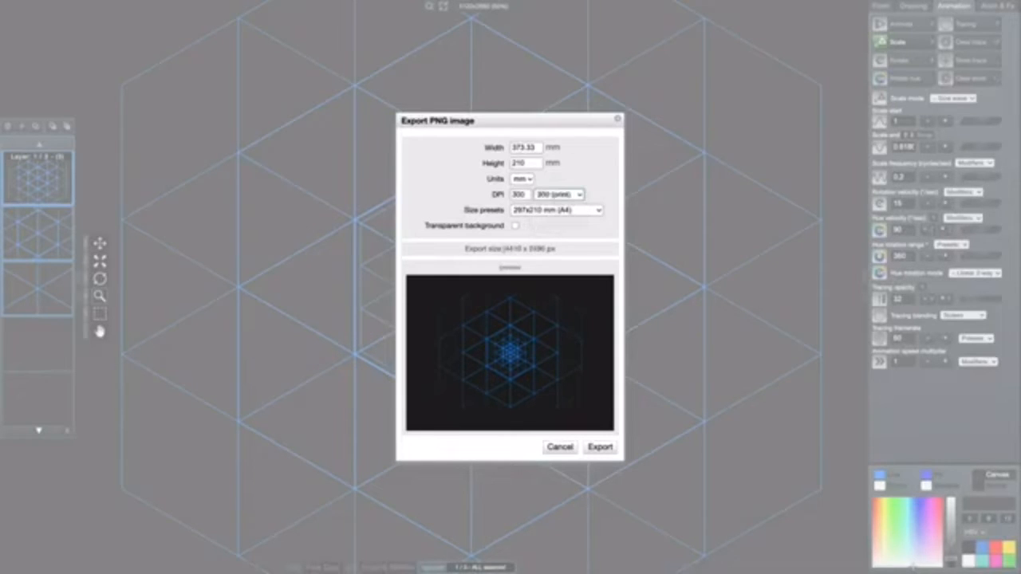
pyautogui.moveTo(503, 248); pyautogui.dragTo(545, 249)
pyautogui.click(553, 230)
# - Switch the export units to inches and back to pixels, and cancel the PNG export
pyautogui.click(531, 181)
pyautogui.click(528, 193)
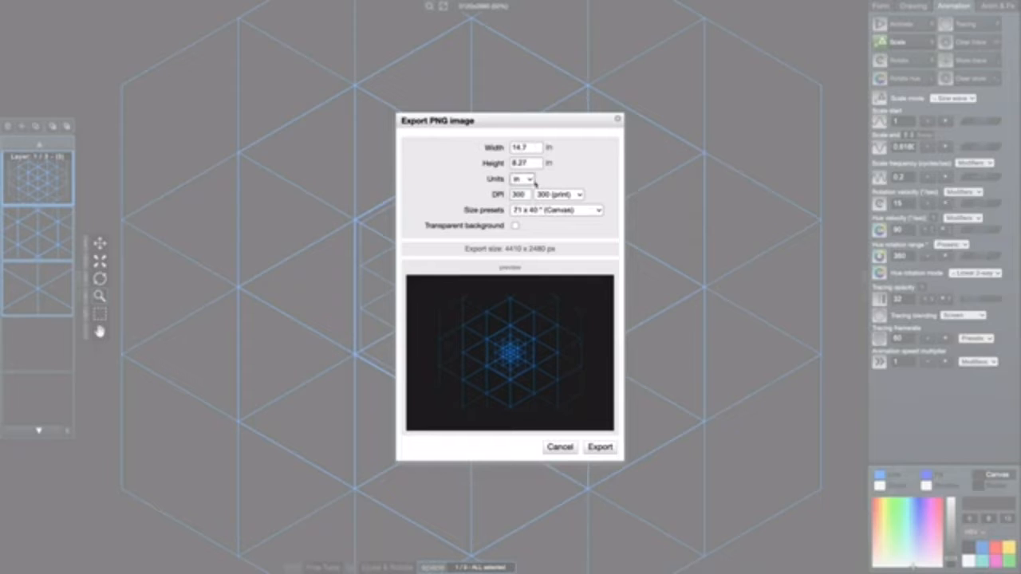
pyautogui.click(530, 181)
pyautogui.click(528, 157)
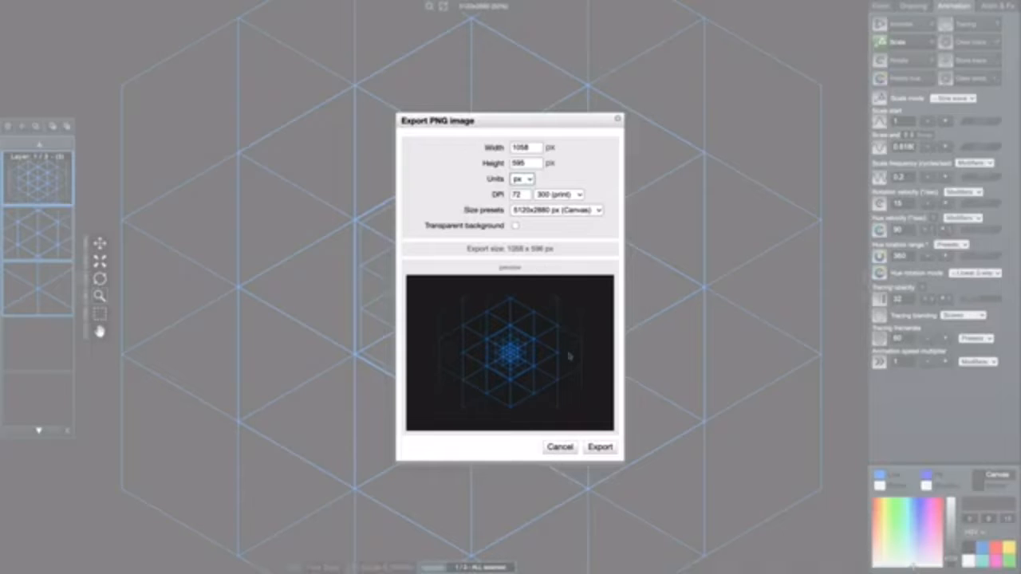
pyautogui.click(560, 446)
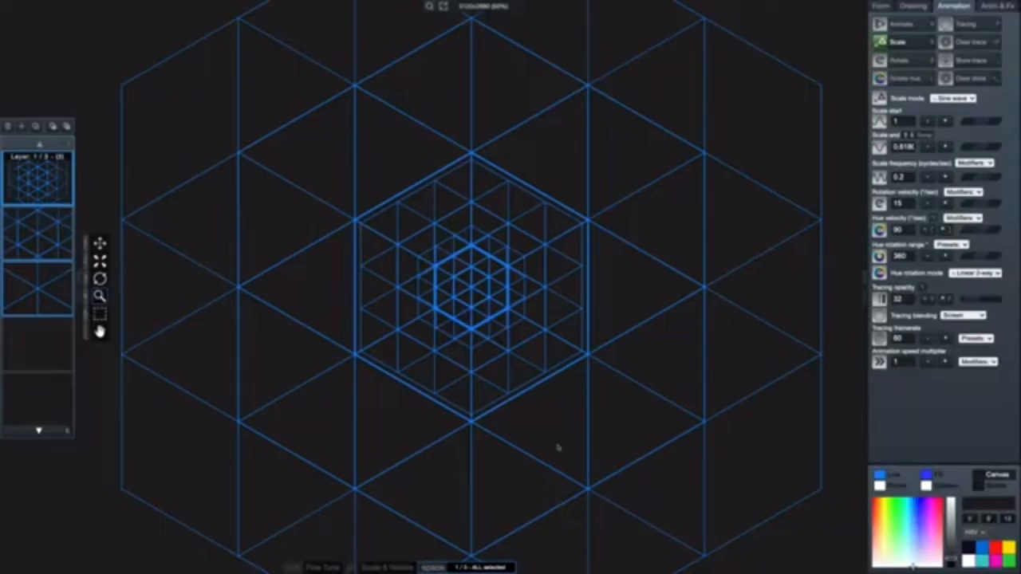
# - Select all layers, keep the Sine wave scale mode and set the tracing blending to Lighter
pyautogui.hotkey('ctrl', 'a')
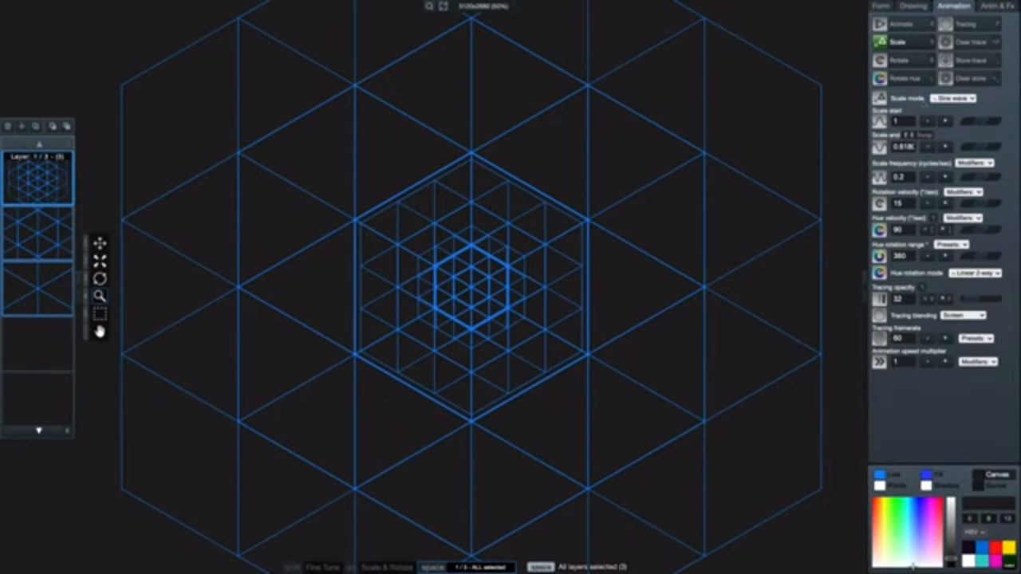
pyautogui.click(951, 99)
pyautogui.click(949, 104)
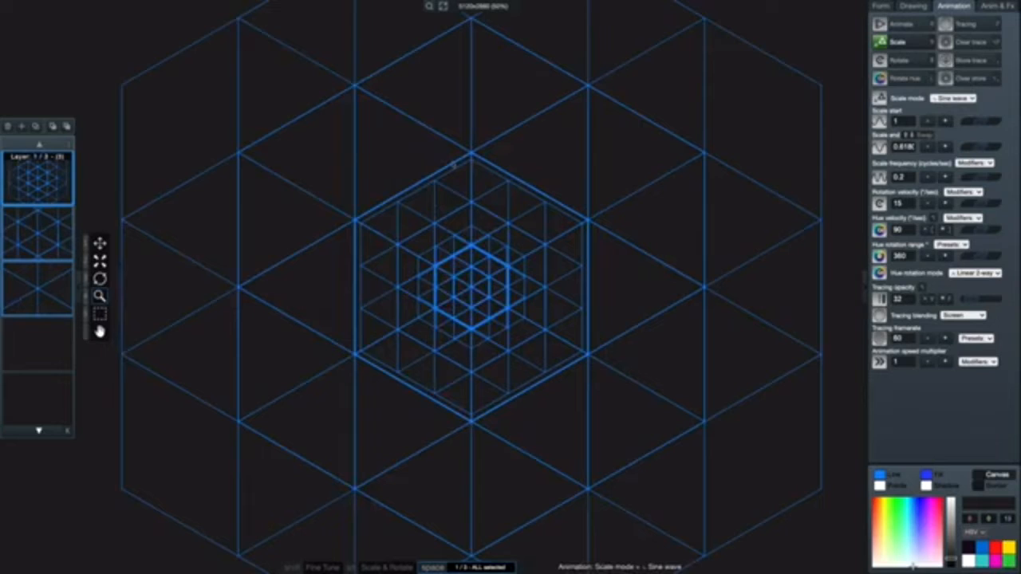
pyautogui.click(914, 8)
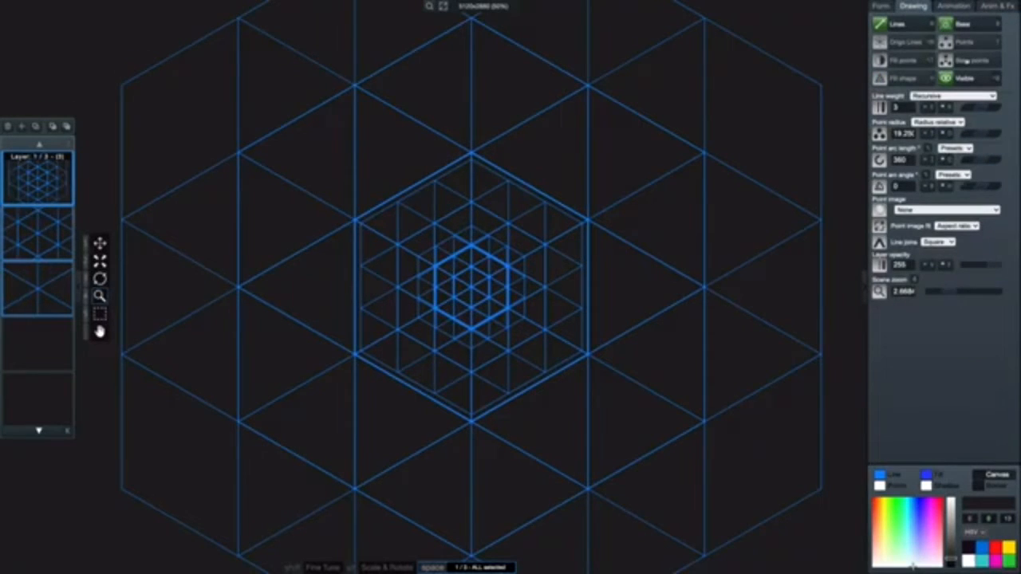
pyautogui.click(952, 8)
pyautogui.click(963, 315)
pyautogui.click(961, 320)
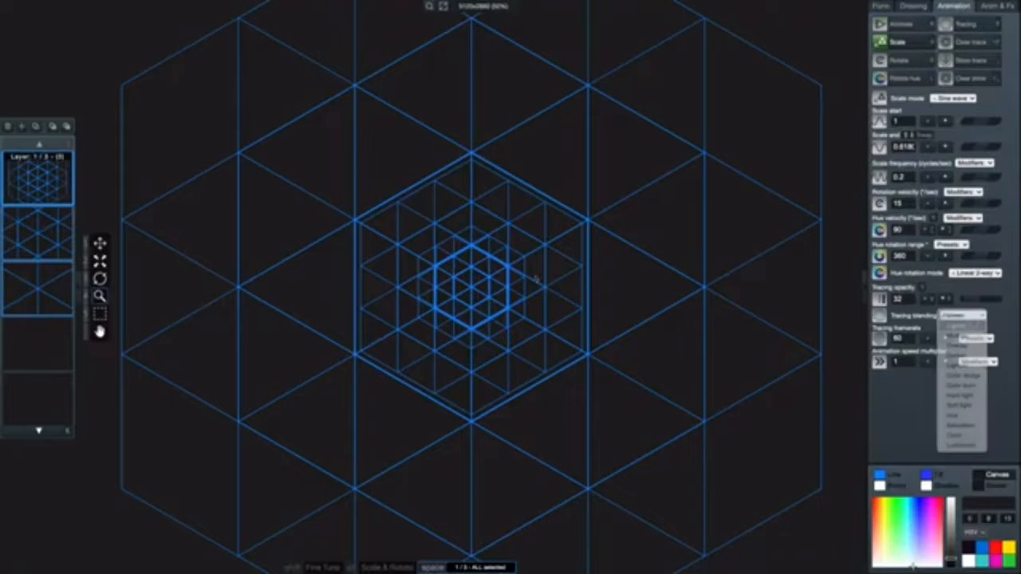
# - Run the scale animation with tracing on, stop it and clear the trace
pyautogui.press('space')
pyautogui.press('space')
pyautogui.press('o')
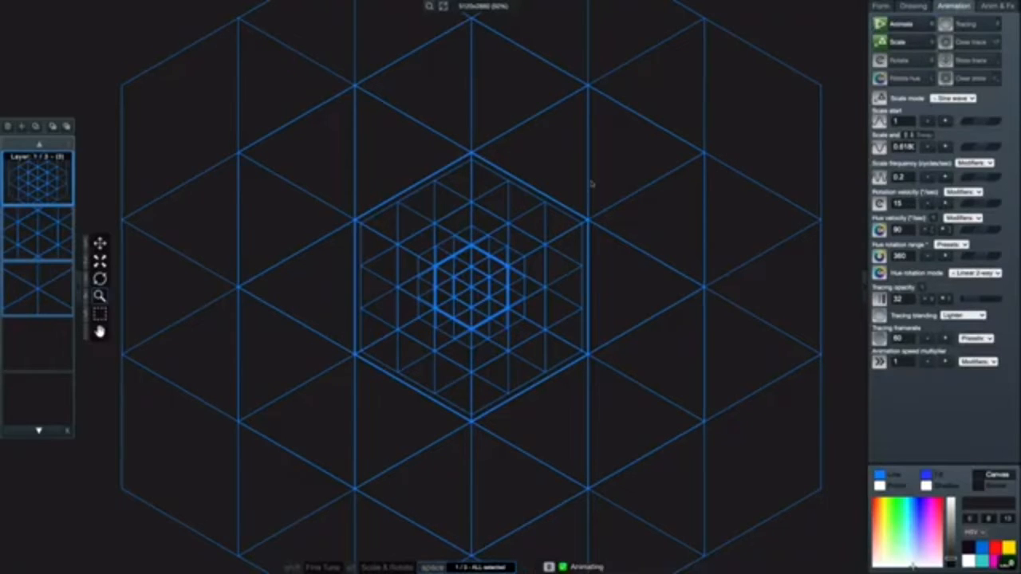
pyautogui.press('p')
pyautogui.press('o')
pyautogui.hotkey('alt', 'p')
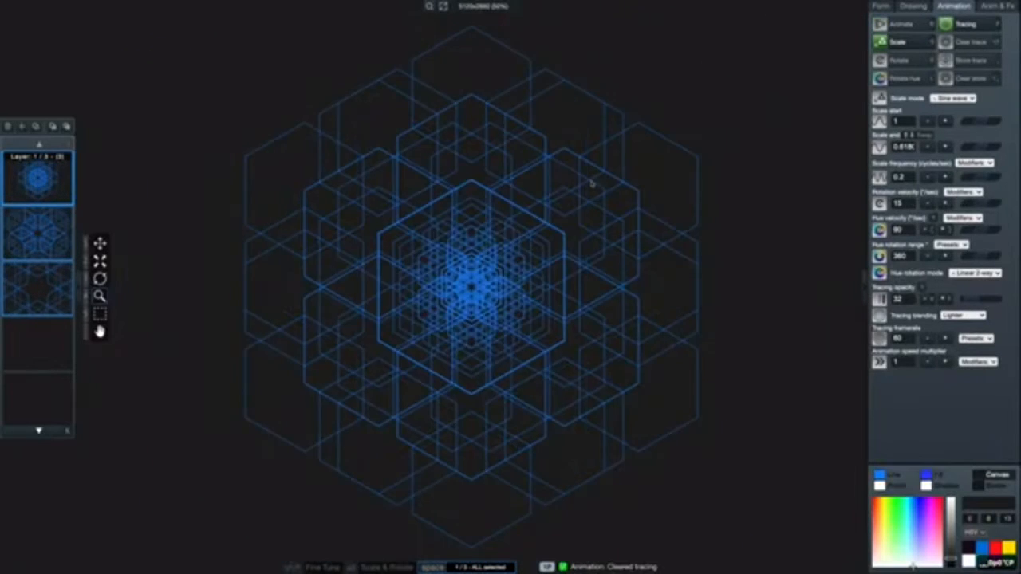
# - Simplify the hexagonal figure, restart the animation, and turn off tracing and clear the trace
pyautogui.press('x')
pyautogui.press('x')
pyautogui.press('z')
pyautogui.press('o')
pyautogui.press('p')
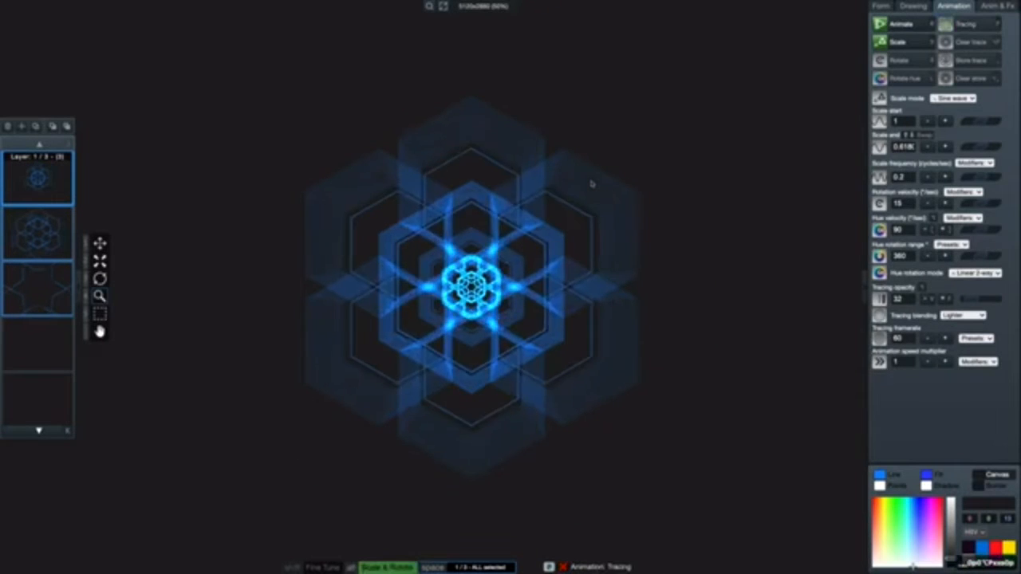
pyautogui.hotkey('alt', 'p')
# - Lower the tracing opacity of all layers to 16
pyautogui.hotkey('alt', 'shift', 'v')
pyautogui.hotkey('alt', 'shift', 'v')
pyautogui.hotkey('alt', 'shift', 'v')
pyautogui.hotkey('alt', 'shift', 'v')
pyautogui.hotkey('alt', 'shift', 'v')
pyautogui.hotkey('alt', 'shift', 'v')
pyautogui.hotkey('alt', 'shift', 'v')
pyautogui.hotkey('alt', 'shift', 'v')
pyautogui.hotkey('alt', 'shift', 'v')
pyautogui.hotkey('alt', 'shift', 'v')
pyautogui.hotkey('alt', 'shift', 'v')
pyautogui.hotkey('alt', 'shift', 'v')
pyautogui.hotkey('alt', 'shift', 'v')
pyautogui.hotkey('alt', 'shift', 'v')
pyautogui.hotkey('alt', 'shift', 'v')
pyautogui.hotkey('alt', 'shift', 'v')
pyautogui.hotkey('alt', 'shift', 'v')
pyautogui.hotkey('alt', 'shift', 'v')
pyautogui.hotkey('alt', 'shift', 'v')
pyautogui.hotkey('alt', 'shift', 'f')
pyautogui.hotkey('alt', 'shift', 'f')
pyautogui.hotkey('alt', 'shift', 'f')
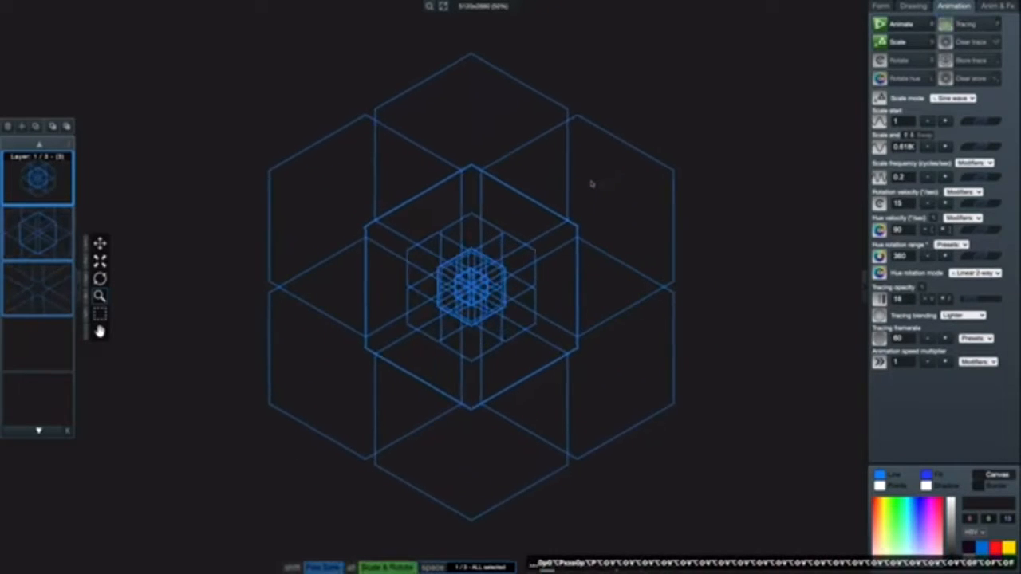
# - Change the animated figure from hexagons to squares and turn tracing on
pyautogui.press('x')
pyautogui.press('z')
pyautogui.press('s')
pyautogui.press('s')
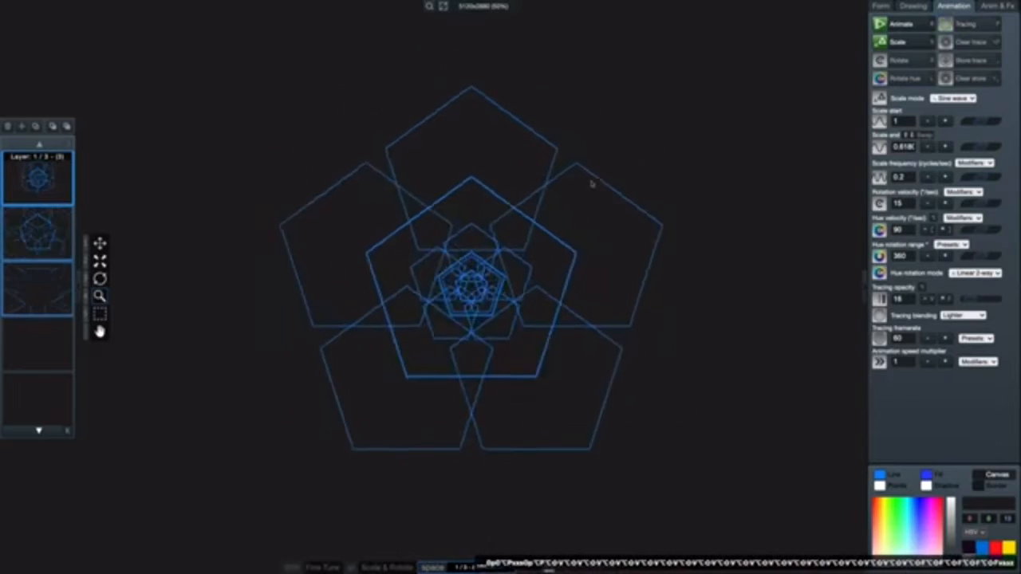
pyautogui.press('p')
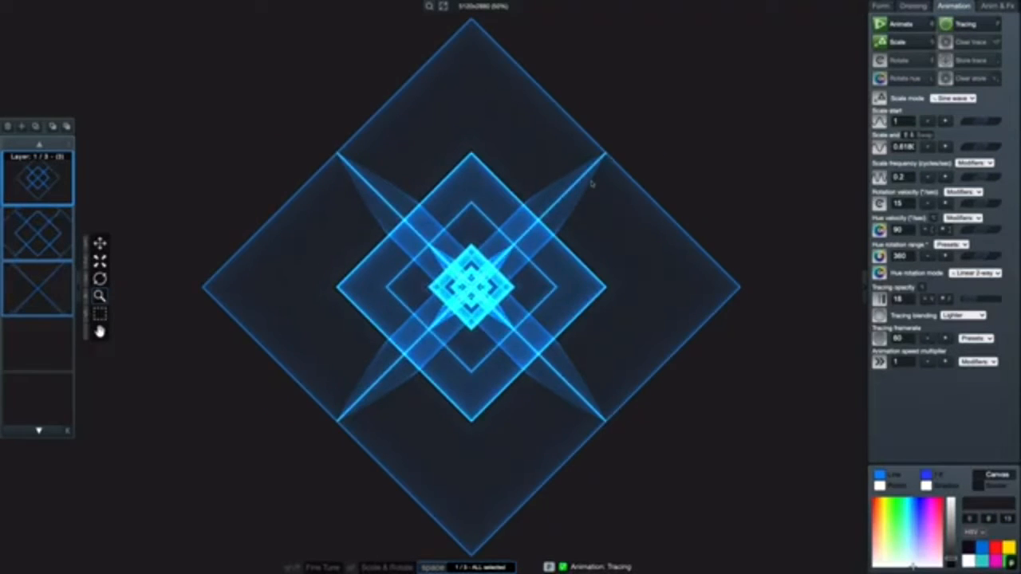
# - Stop the animation, clear the trace and reduce the line weight of all layers before animating again
pyautogui.press('0')
pyautogui.hotkey('alt', 'p')
pyautogui.hotkey('shift', 'e')
pyautogui.hotkey('shift', 'e')
pyautogui.hotkey('shift', 'e')
pyautogui.hotkey('shift', 'e')
pyautogui.hotkey('shift', 'e')
pyautogui.hotkey('shift', 'e')
pyautogui.hotkey('shift', 'e')
pyautogui.hotkey('shift', 'e')
pyautogui.hotkey('shift', 'e')
pyautogui.hotkey('shift', 'e')
pyautogui.hotkey('shift', 'e')
pyautogui.hotkey('shift', 'e')
pyautogui.hotkey('shift', 'e')
pyautogui.hotkey('shift', 'e')
pyautogui.hotkey('shift', 'e')
pyautogui.hotkey('shift', 'e')
pyautogui.hotkey('shift', 'e')
pyautogui.hotkey('shift', 'e')
pyautogui.hotkey('shift', 'e')
pyautogui.hotkey('shift', 'e')
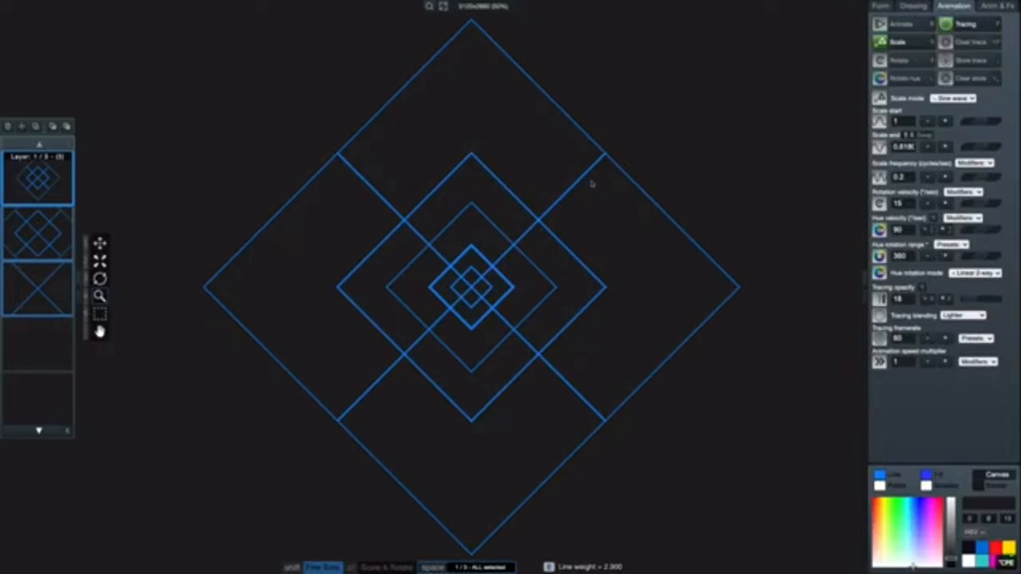
pyautogui.press('0')
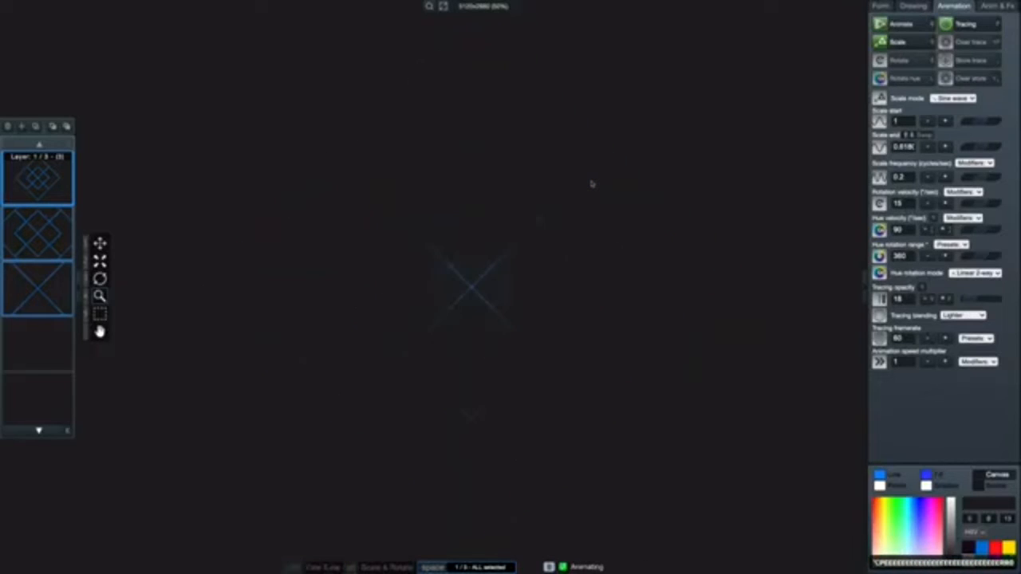
# - Keep the layer opacity at 255, fine-tune the line weight to 1.2 and stop the animation with its trace drawn
pyautogui.hotkey('shift', 'f')
pyautogui.hotkey('shift', 'f')
pyautogui.hotkey('shift', 'f')
pyautogui.hotkey('shift', 'f')
pyautogui.hotkey('shift', 'f')
pyautogui.hotkey('shift', 'f')
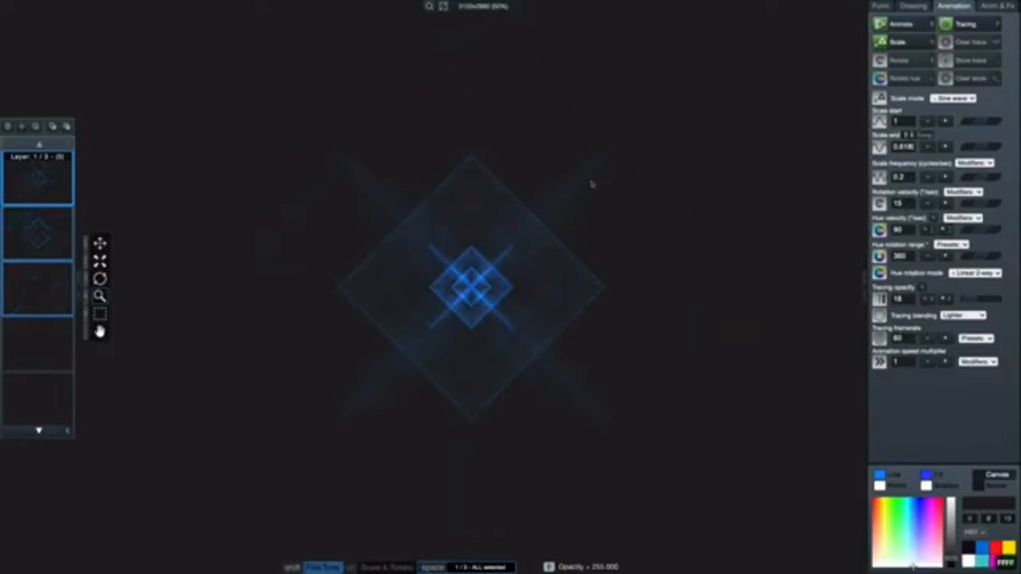
pyautogui.hotkey('shift', 'e')
pyautogui.hotkey('shift', 'r')
pyautogui.hotkey('shift', 'r')
pyautogui.hotkey('shift', 'r')
pyautogui.hotkey('shift', 'r')
pyautogui.hotkey('shift', 'r')
pyautogui.hotkey('shift', 'r')
pyautogui.hotkey('shift', 'r')
pyautogui.hotkey('shift', 'r')
pyautogui.hotkey('shift', 'r')
pyautogui.hotkey('shift', 'r')
pyautogui.hotkey('shift', 'r')
pyautogui.hotkey('shift', 'r')
pyautogui.hotkey('shift', 'r')
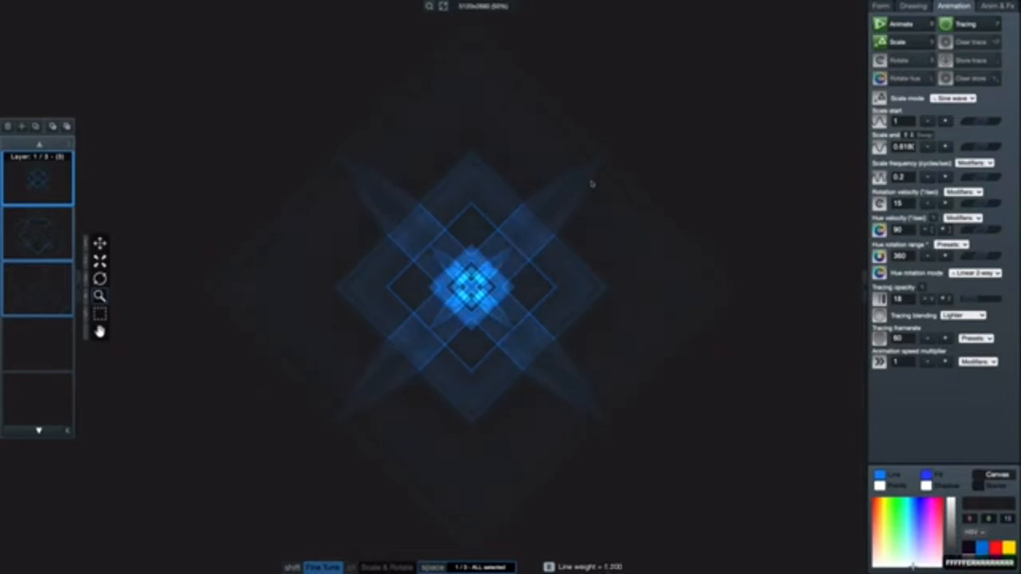
pyautogui.press('0')
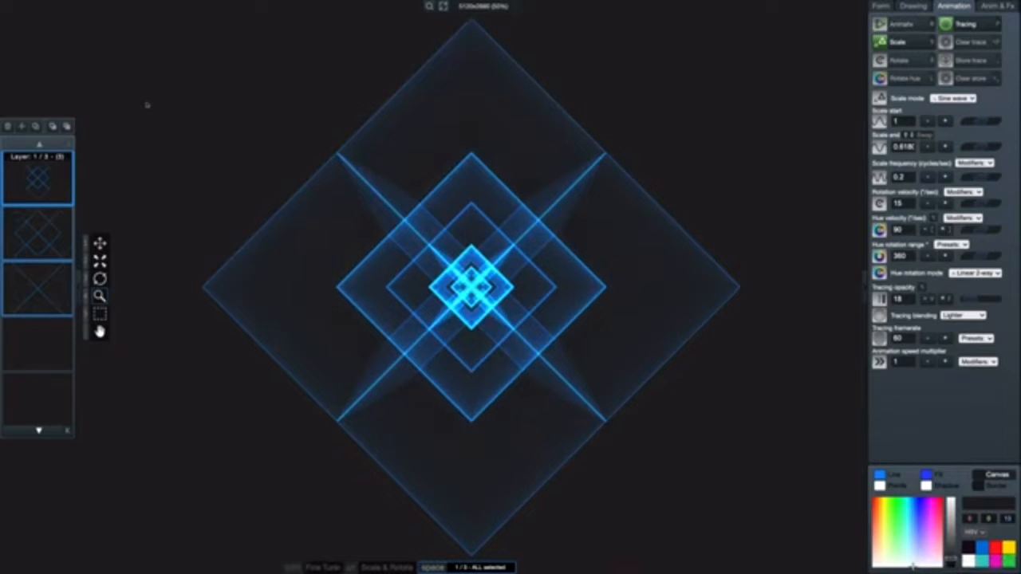
# - Export the traced artwork as a 5120x2880 px PNG named omg_export.png to the Desktop
pyautogui.click(123, 4)
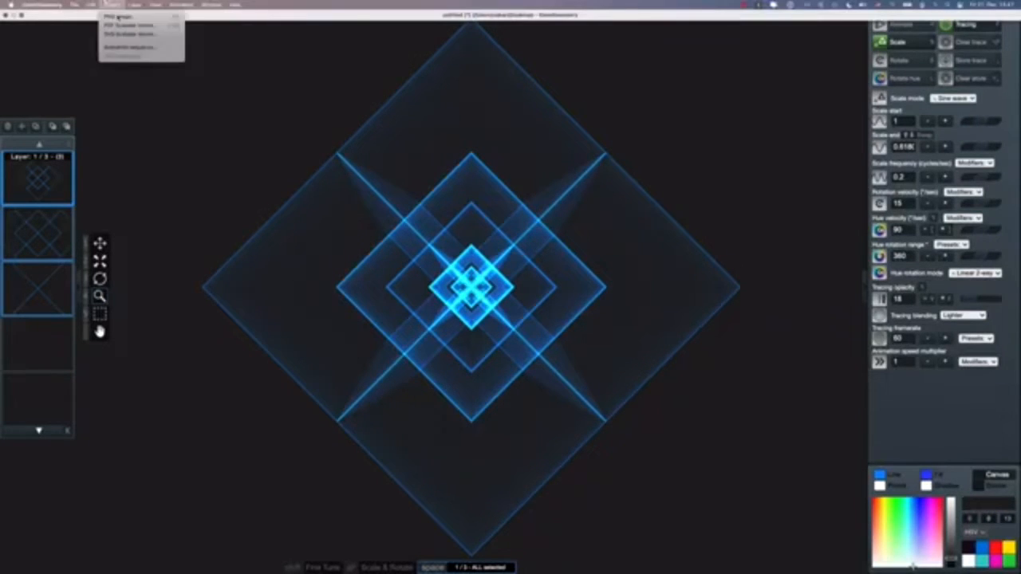
pyautogui.click(126, 18)
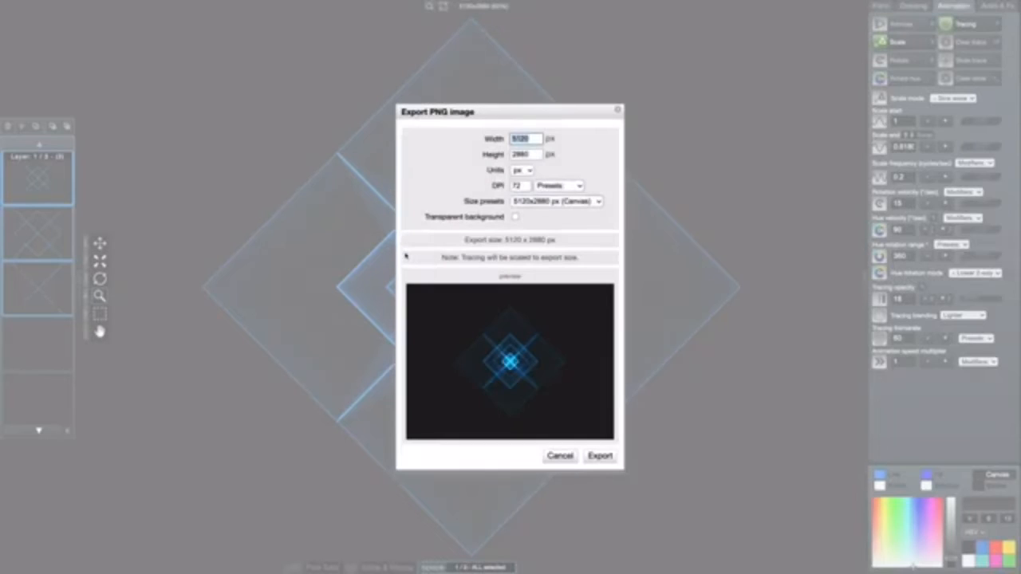
pyautogui.click(600, 456)
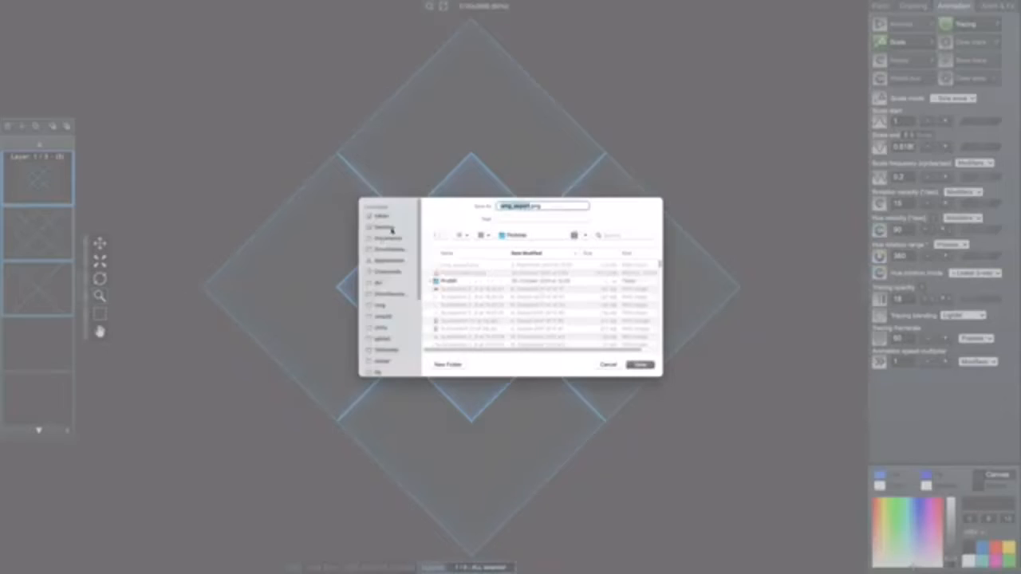
pyautogui.click(390, 229)
pyautogui.click(642, 366)
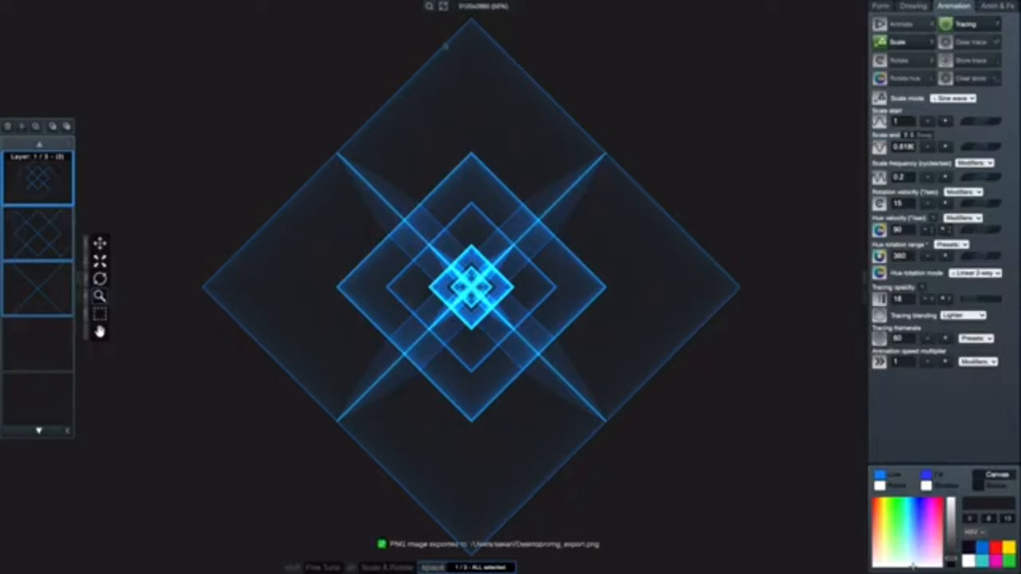
# - Zoom the canvas view out two levels and close the zoom options
pyautogui.click(428, 6)
pyautogui.click(449, 23)
pyautogui.click(449, 23)
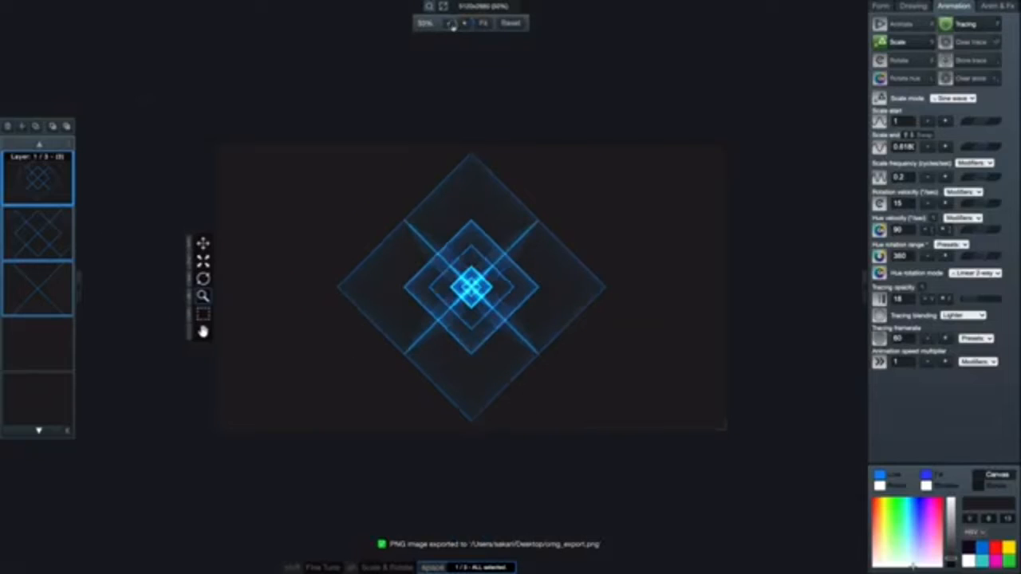
pyautogui.click(429, 7)
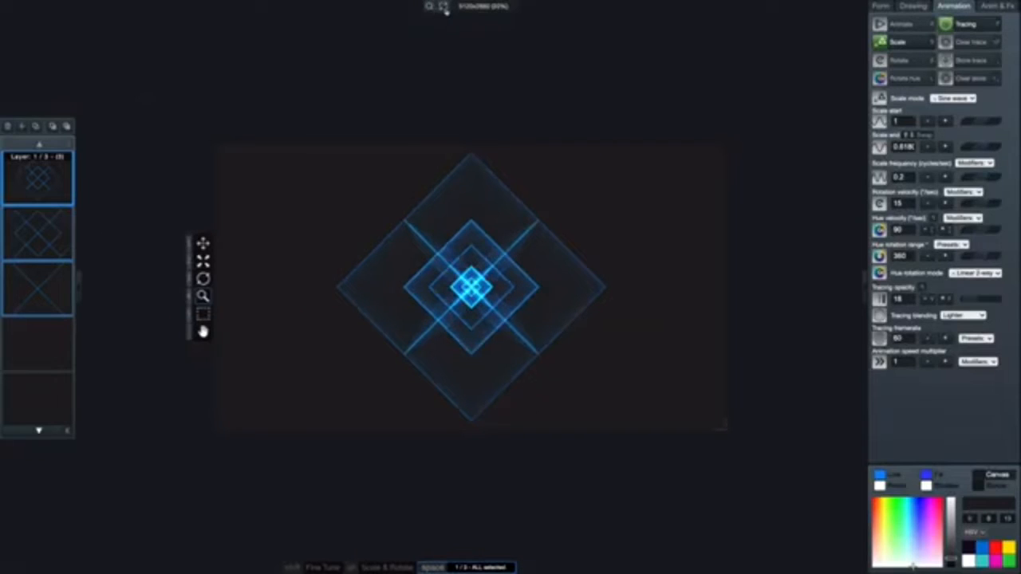
# - Set the canvas size to 10240x5760 px and reduce the line weight of all layers in fine steps
pyautogui.click(443, 7)
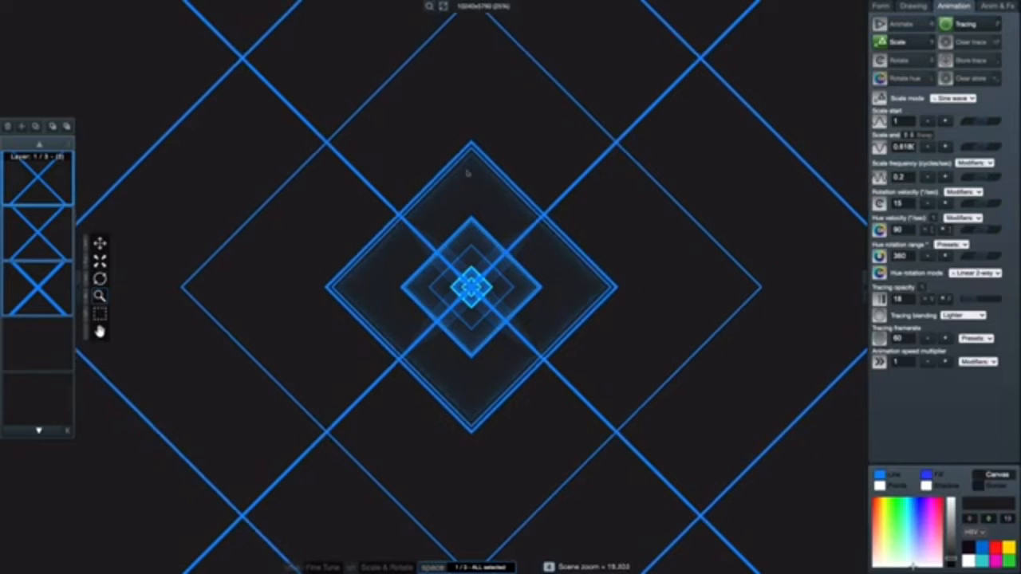
pyautogui.press('e')
pyautogui.hotkey('shift', 'r')
pyautogui.hotkey('shift', 'r')
pyautogui.hotkey('shift', 'r')
pyautogui.hotkey('shift', 'r')
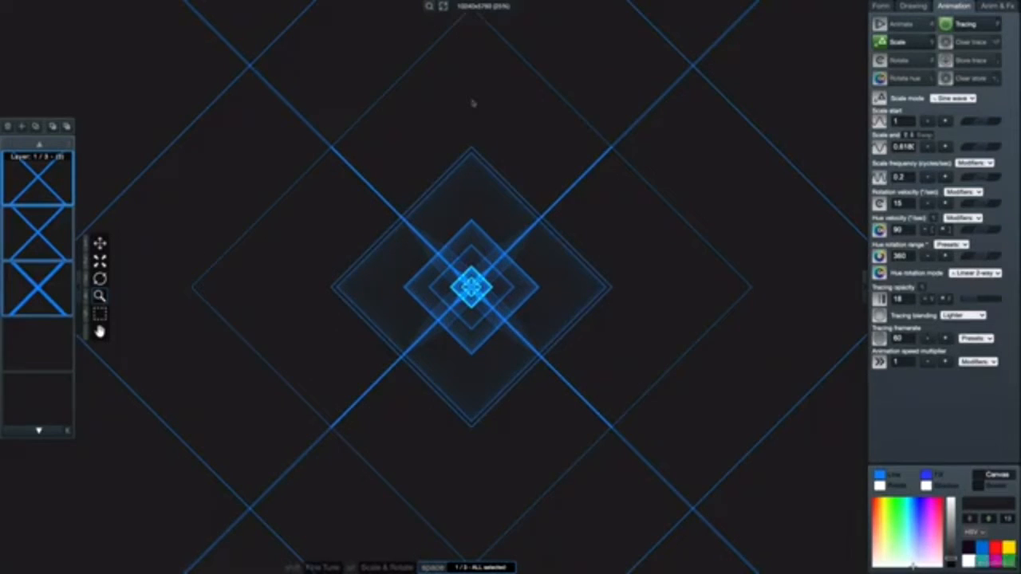
# - Run the traced scale animation and reset the canvas zoom to 100%
pyautogui.press('a')
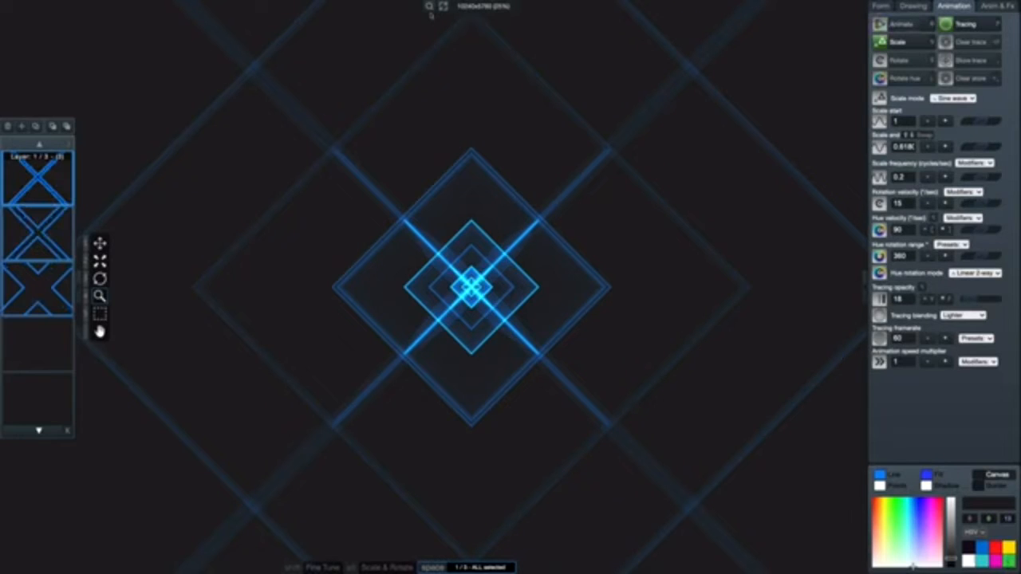
pyautogui.moveTo(429, 7)
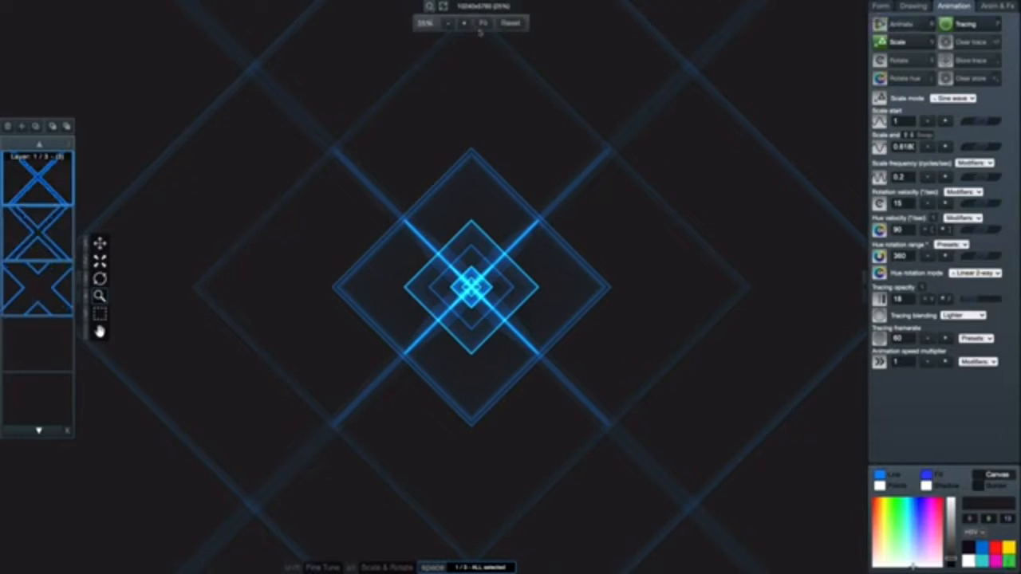
pyautogui.click(512, 23)
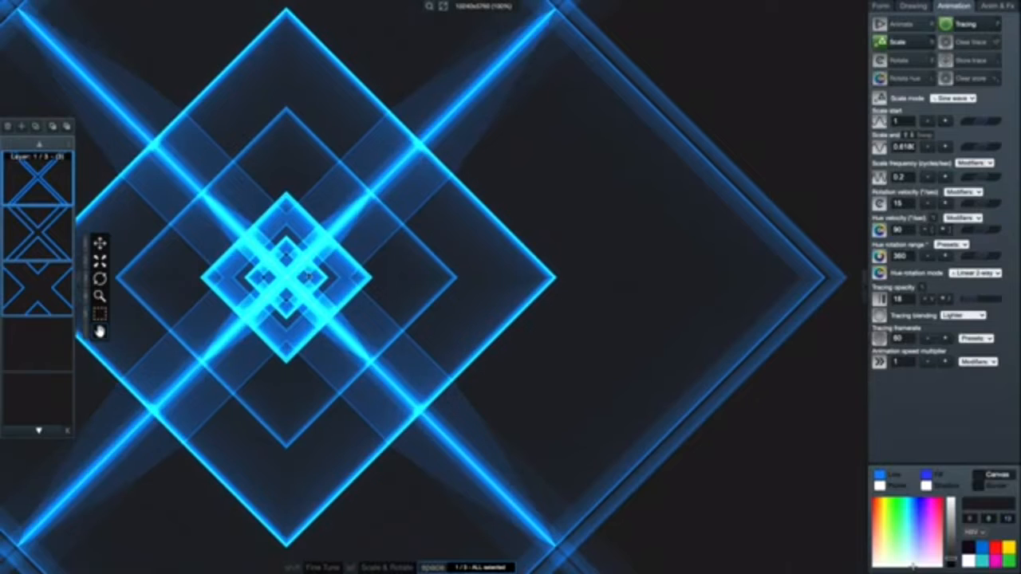
# - Pan across the enlarged traced artwork and reset the canvas pan to its centre
pyautogui.moveTo(309, 277); pyautogui.dragTo(473, 268)
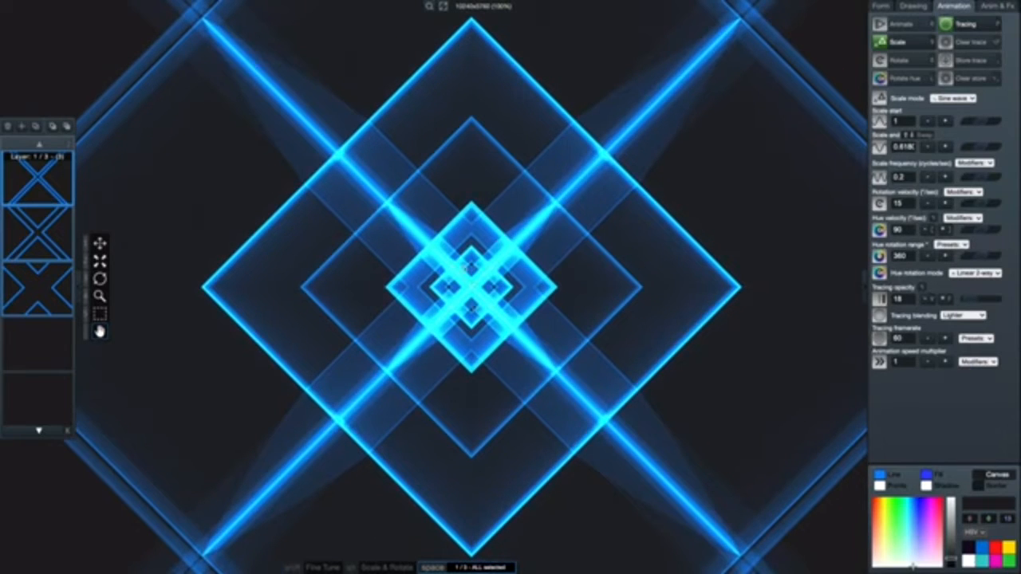
pyautogui.moveTo(461, 300); pyautogui.dragTo(309, 222)
pyautogui.click(155, 5)
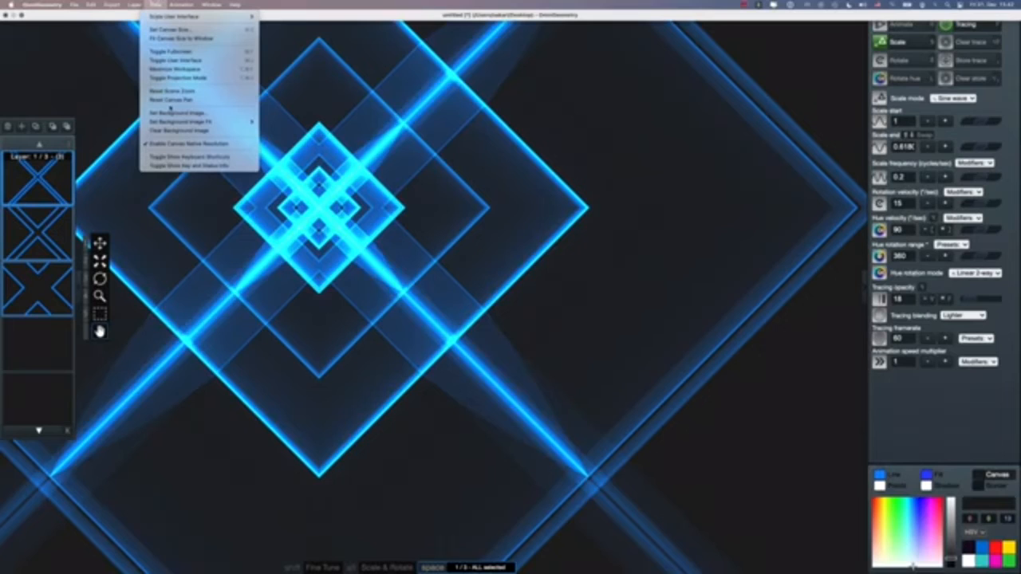
pyautogui.click(192, 101)
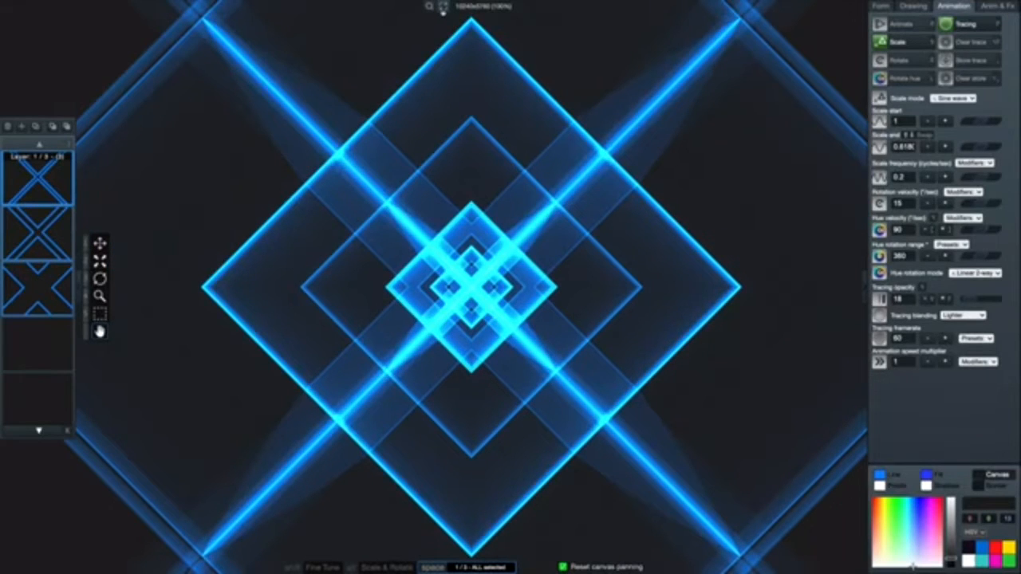
# - Set the canvas size to 2560x1440 px, clear the animation trace and briefly run the animation
pyautogui.click(444, 6)
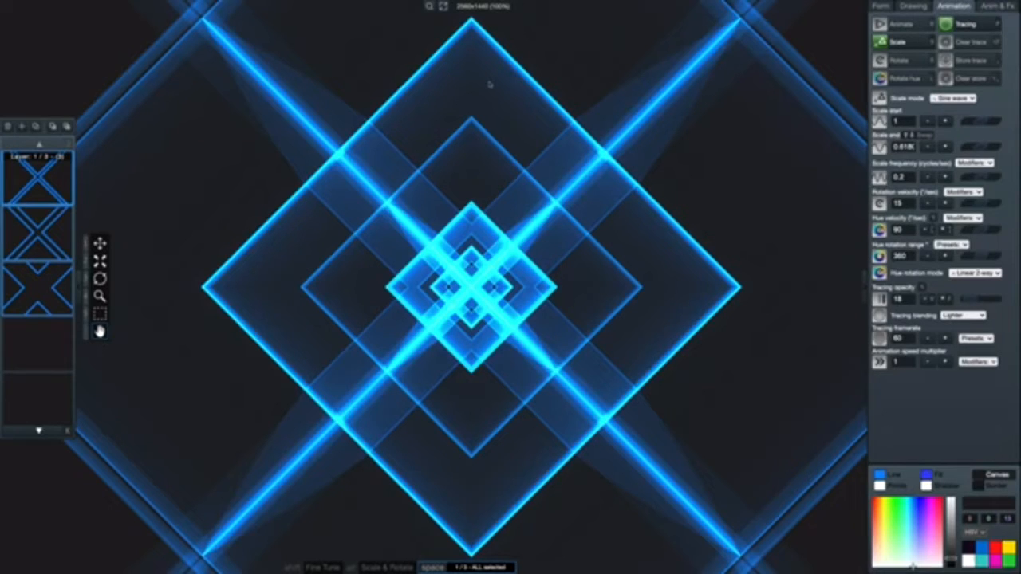
pyautogui.hotkey('alt', 'p')
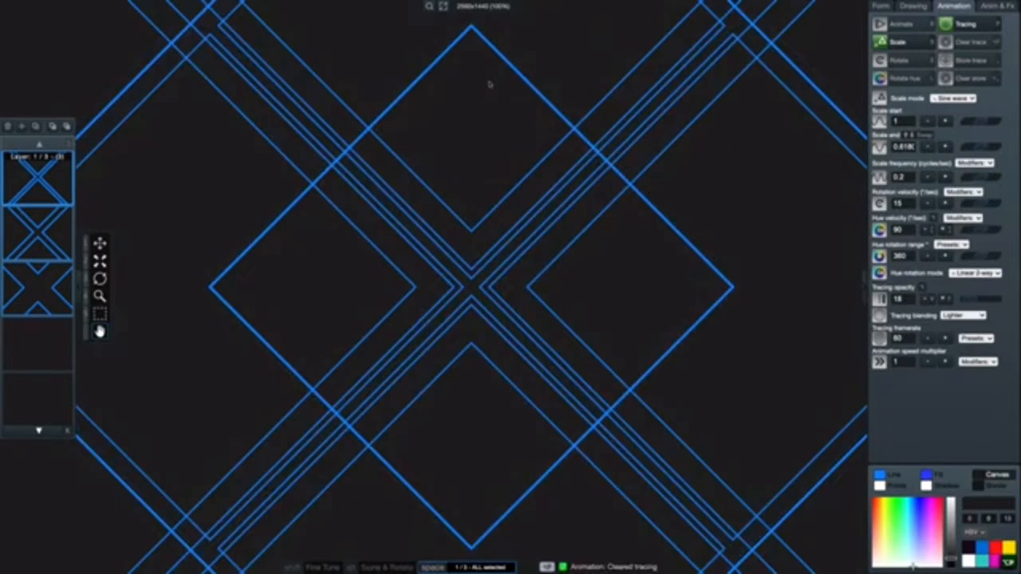
pyautogui.press('a')
pyautogui.press('a')
# - Reduce the scene zoom and fine-tune the line weight of all layers
pyautogui.press('z')
pyautogui.press('z')
pyautogui.press('4')
pyautogui.moveTo(480, 188); pyautogui.dragTo(477, 226)
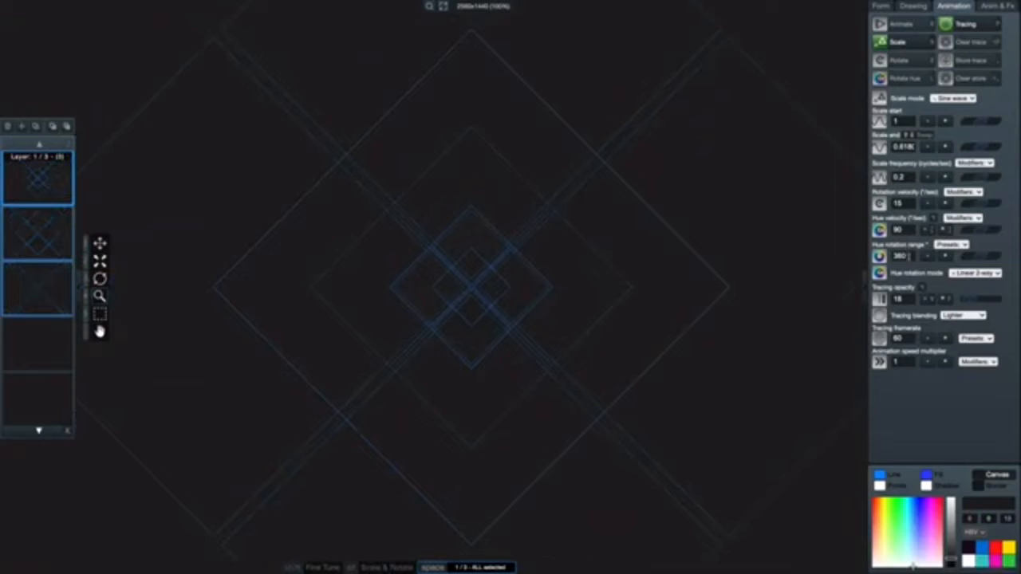
pyautogui.press('r')
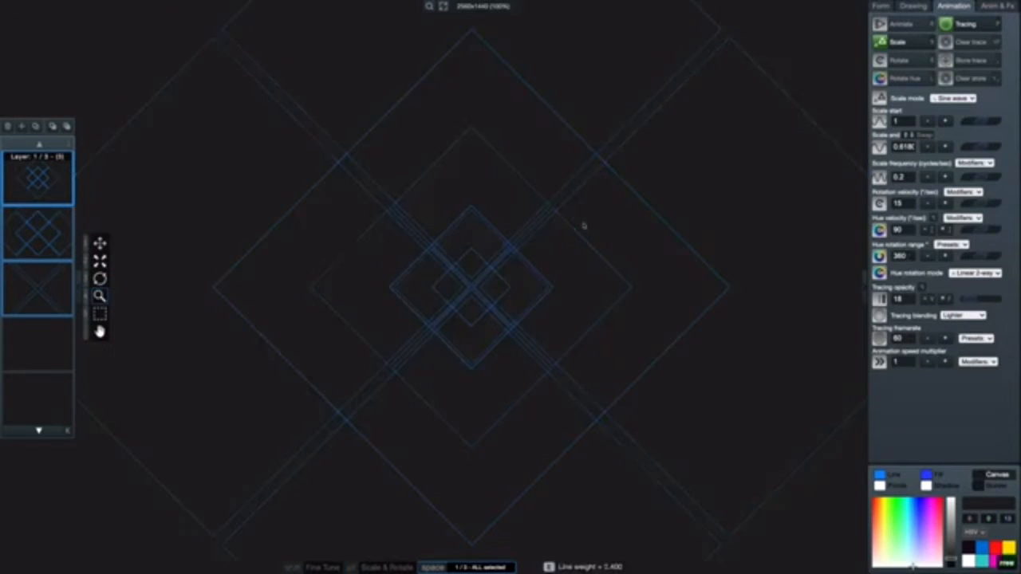
pyautogui.hotkey('shift', 'r')
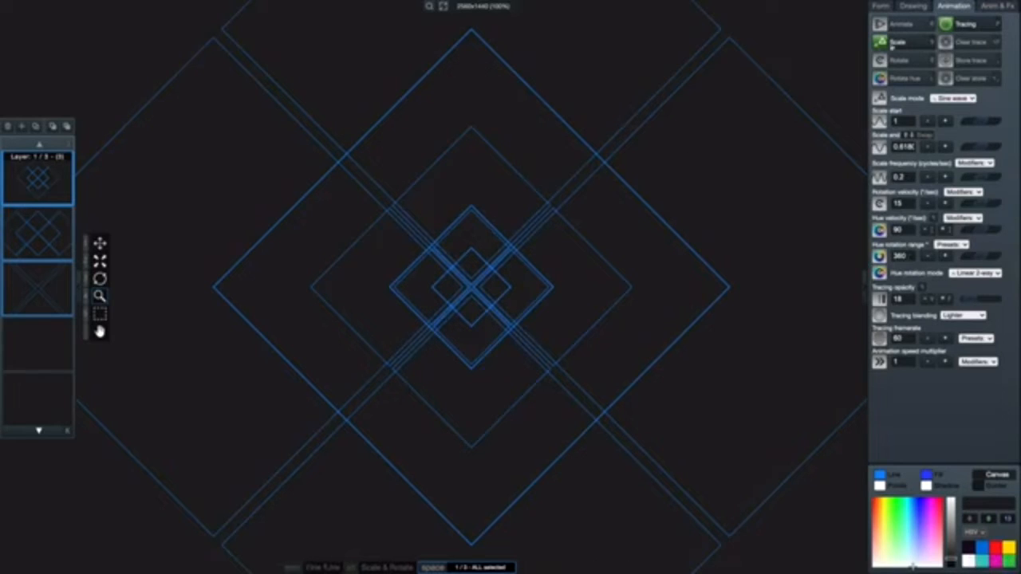
# - Replace the scale animation with hue rotation, disable tracing and start animating
pyautogui.click(893, 42)
pyautogui.click(906, 79)
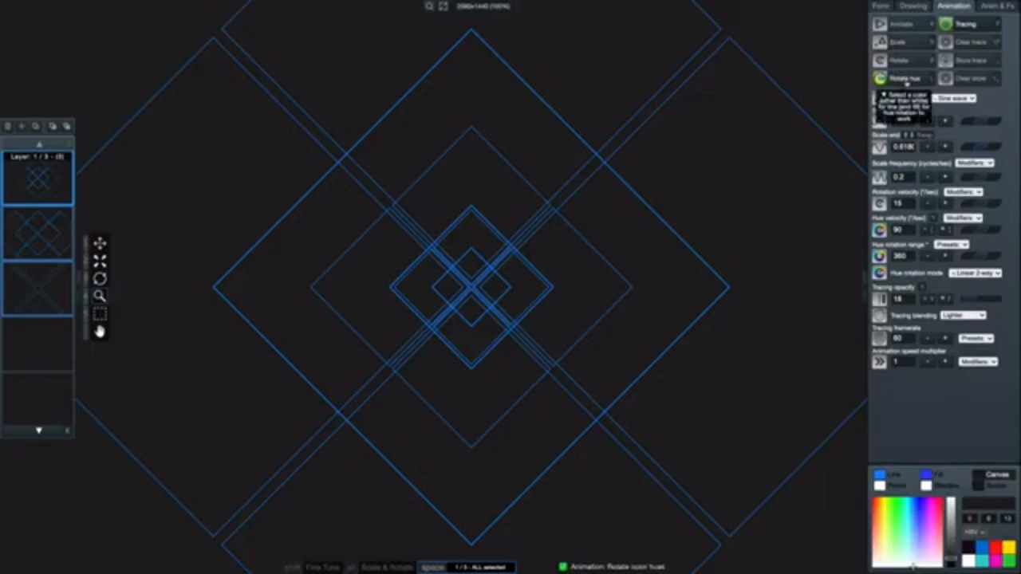
pyautogui.click(962, 28)
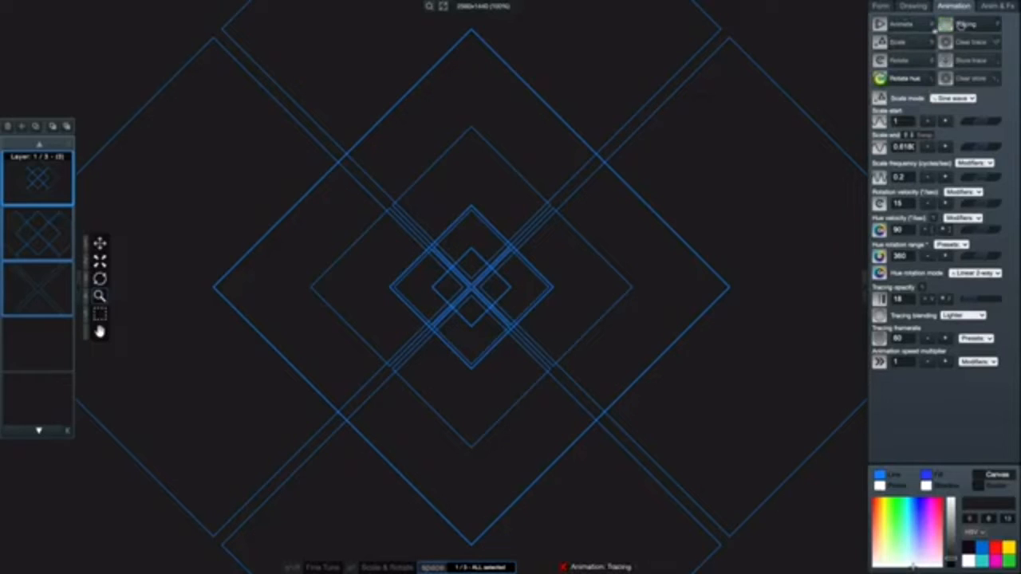
pyautogui.click(914, 25)
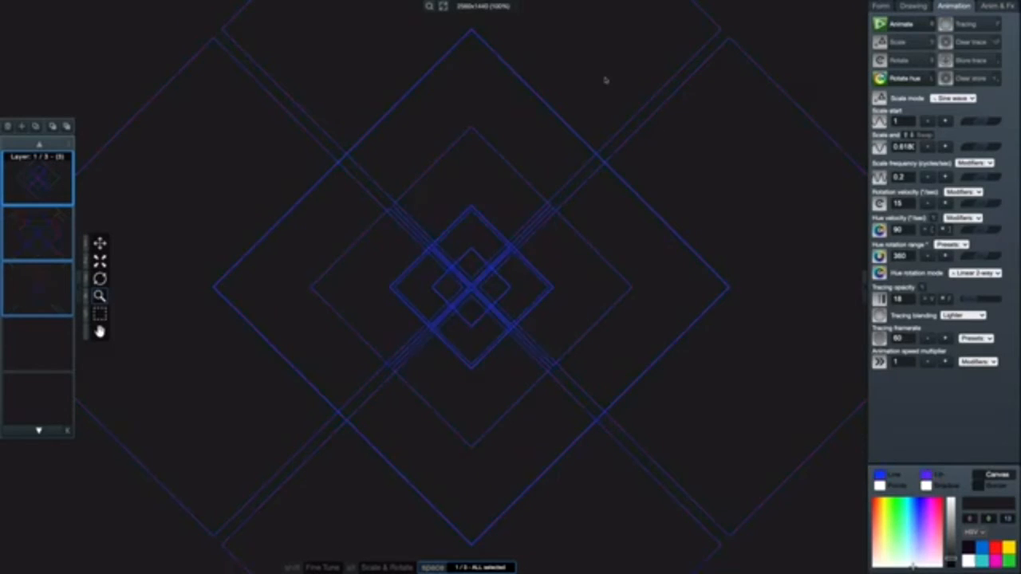
# - Set the hue rotation range to 180 degrees while the animation runs
pyautogui.doubleClick(910, 257)
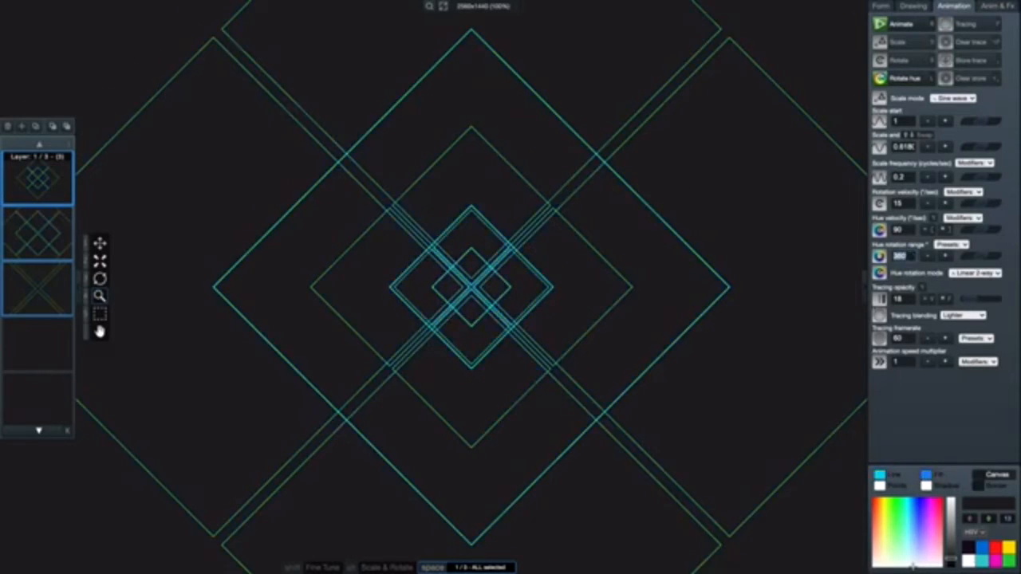
pyautogui.write('180')
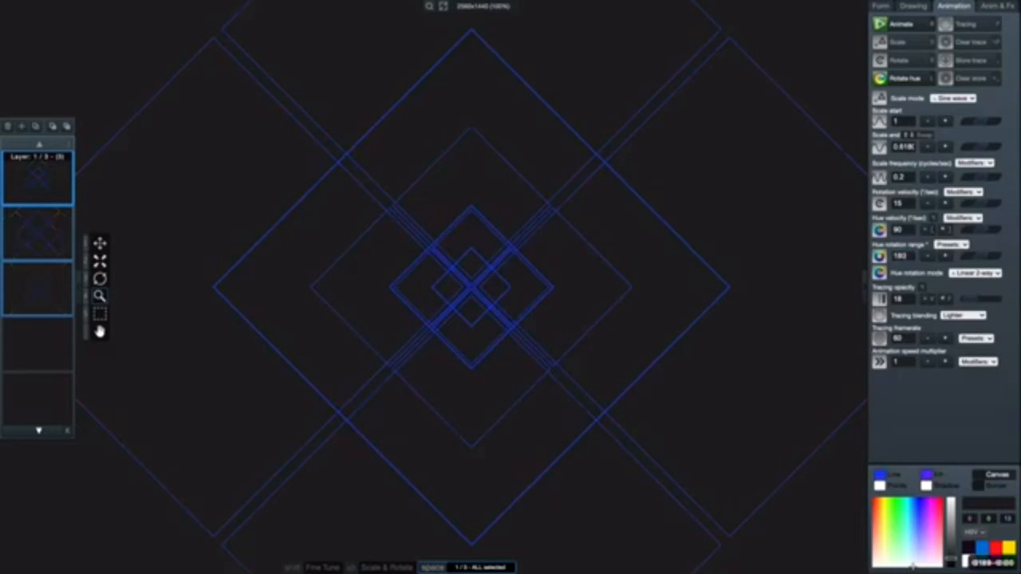
pyautogui.press('Return')
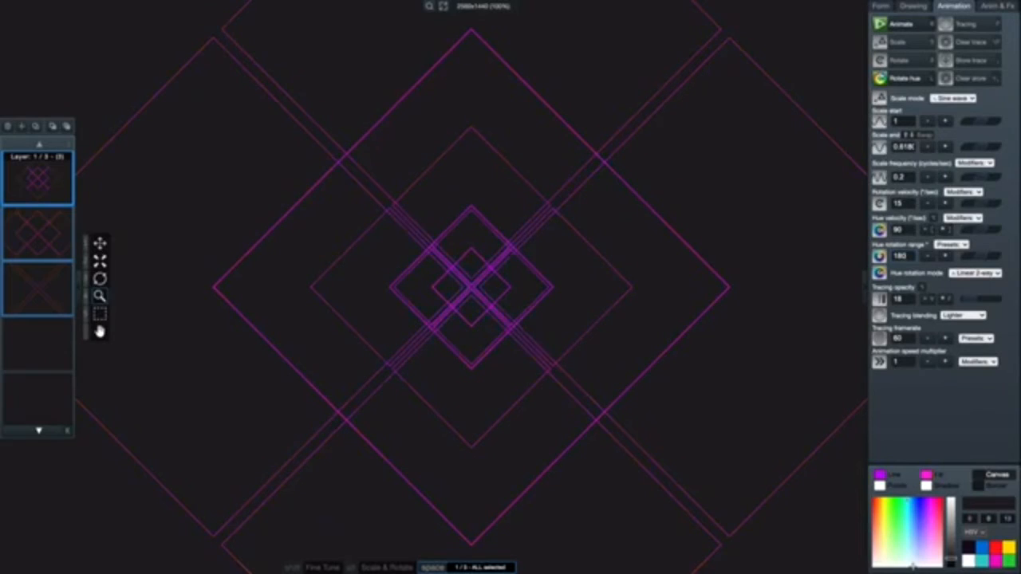
# - Restore the hue rotation range to 360 degrees
pyautogui.press('BackSpace')
pyautogui.press('BackSpace')
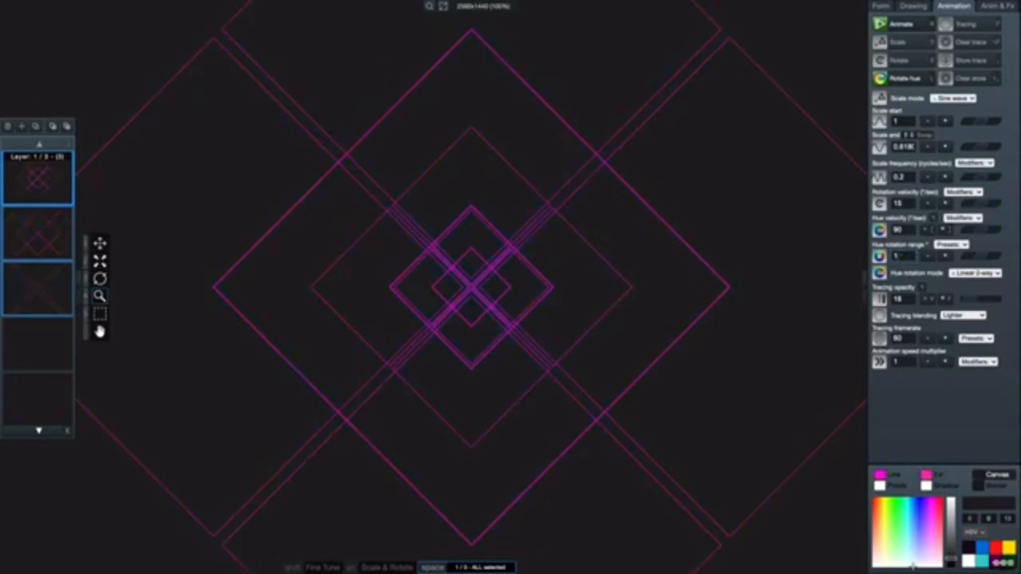
pyautogui.press('BackSpace')
pyautogui.write('360')
pyautogui.press('Return')
# - Lower the hue rotation range to 180 degrees again
pyautogui.click(907, 256)
pyautogui.press('BackSpace')
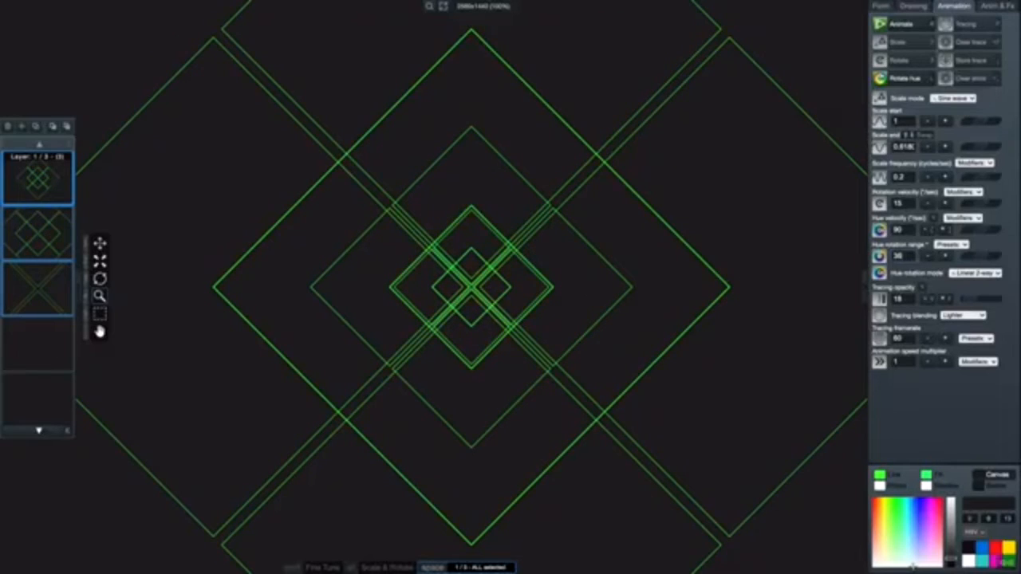
pyautogui.press('BackSpace')
pyautogui.press('BackSpace')
pyautogui.write('180')
pyautogui.press('Return')
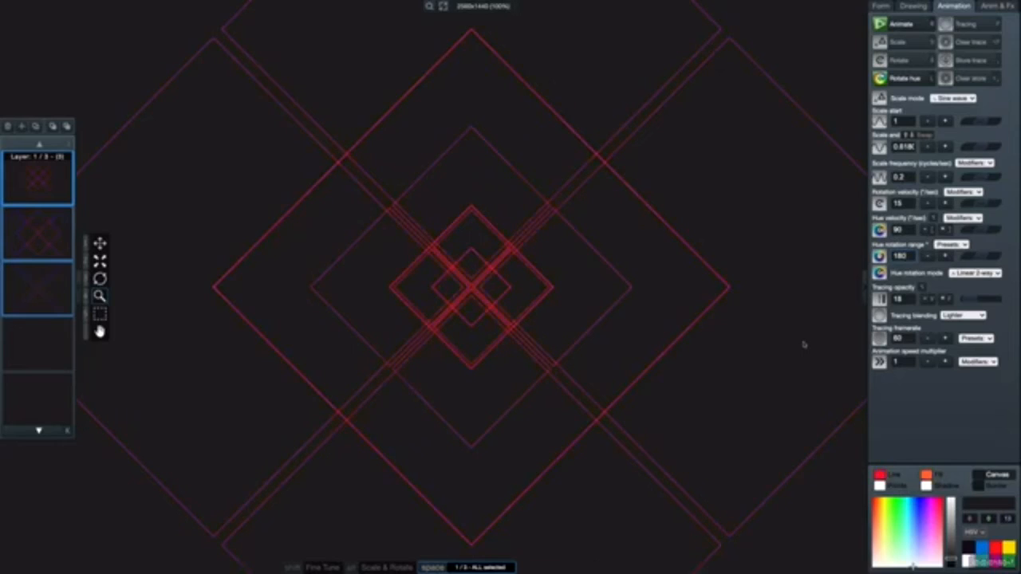
# - Set the hue rotation range to 90 degrees
pyautogui.press('BackSpace')
pyautogui.press('BackSpace')
pyautogui.press('BackSpace')
pyautogui.write('90')
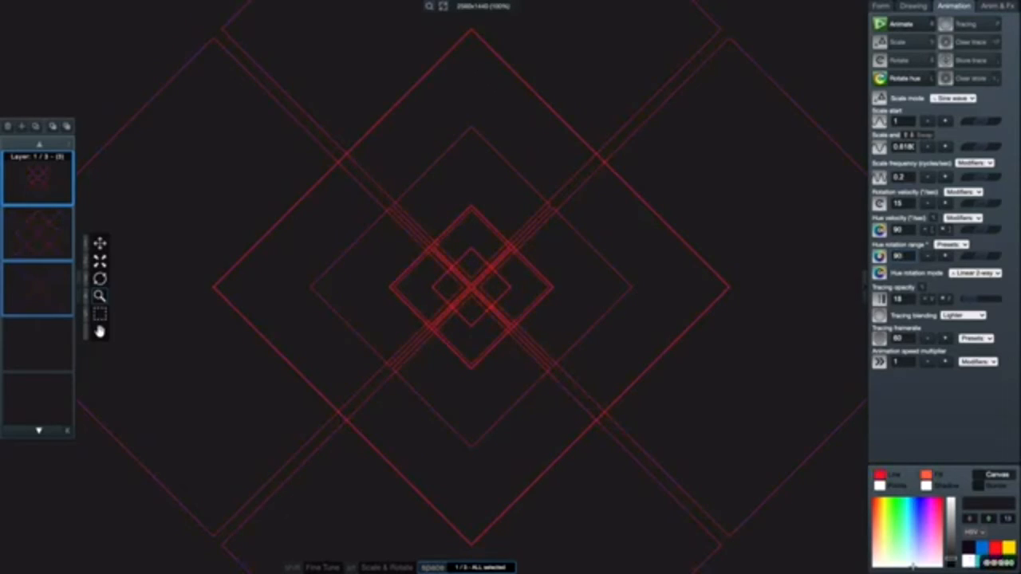
pyautogui.press('Return')
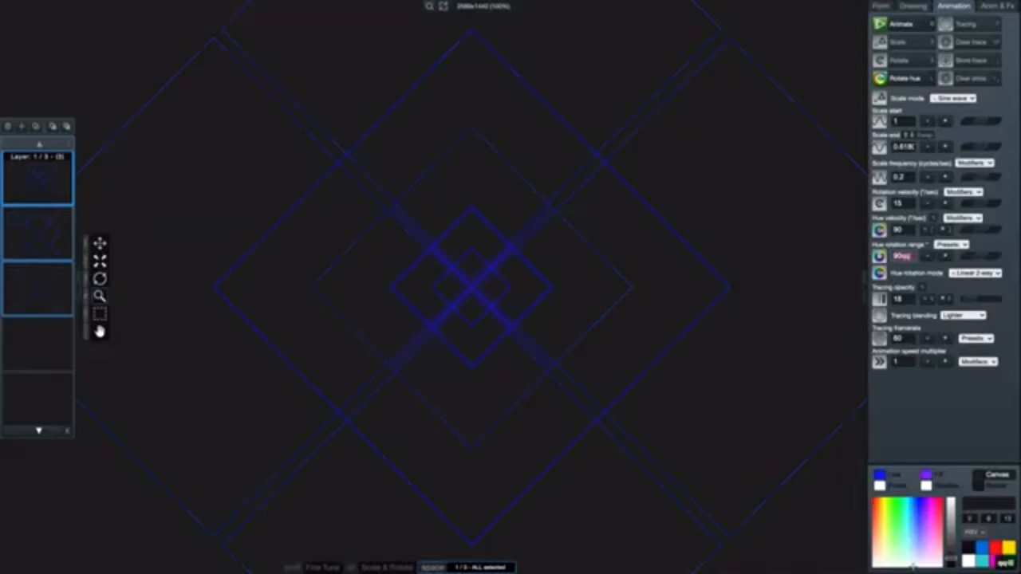
# - Reduce the scene zoom of the animated diamonds to about 1.3
pyautogui.press('space')
pyautogui.press('space')
pyautogui.press('z')
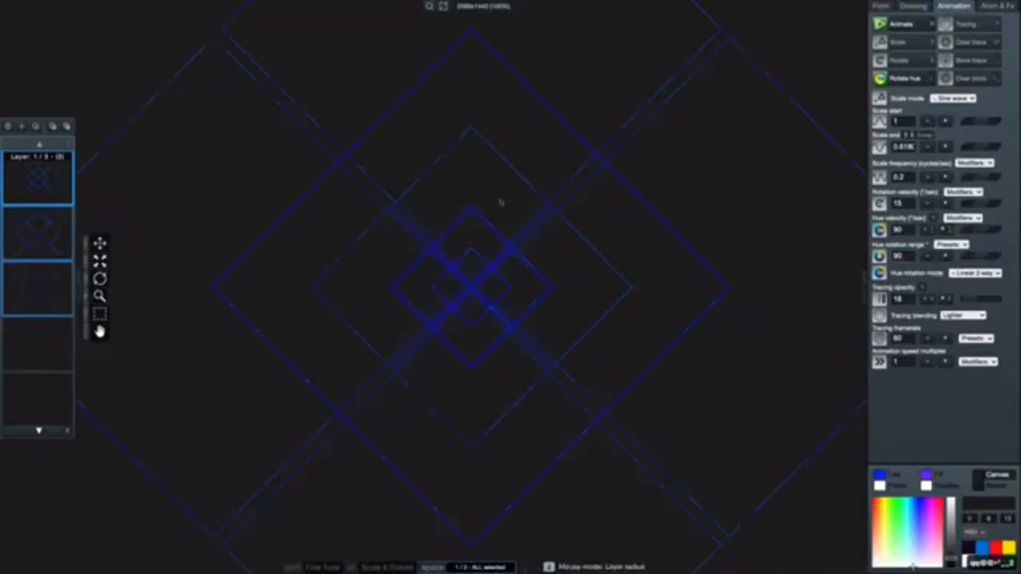
pyautogui.press('z')
pyautogui.moveTo(496, 174); pyautogui.dragTo(479, 273)
pyautogui.moveTo(490, 227); pyautogui.dragTo(490, 217)
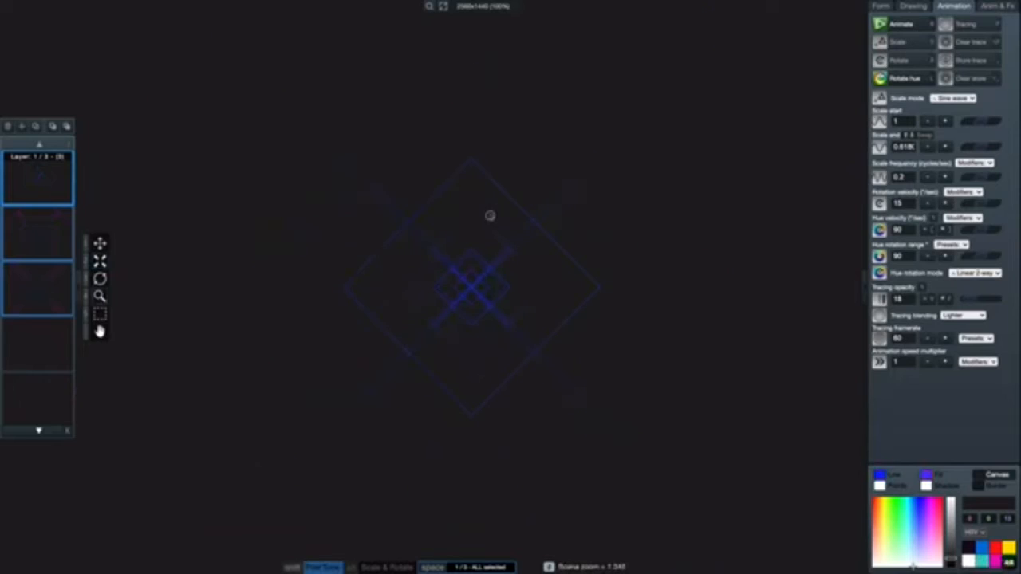
# - Fine-tune the line weight of all layers to thin lines and set the hue velocity to 40
pyautogui.hotkey('shift', 'Up')
pyautogui.hotkey('shift', 'Up')
pyautogui.hotkey('shift', 'Up')
pyautogui.hotkey('shift', 'Up')
pyautogui.hotkey('shift', 'Up')
pyautogui.hotkey('shift', 'Up')
pyautogui.hotkey('shift', 'Up')
pyautogui.hotkey('shift', 'Up')
pyautogui.hotkey('shift', 'Up')
pyautogui.hotkey('shift', 'Up')
pyautogui.hotkey('shift', 'Up')
pyautogui.hotkey('shift', 'Up')
pyautogui.hotkey('shift', 'Up')
pyautogui.hotkey('shift', 'Up')
pyautogui.hotkey('shift', 'Up')
pyautogui.hotkey('shift', 'r')
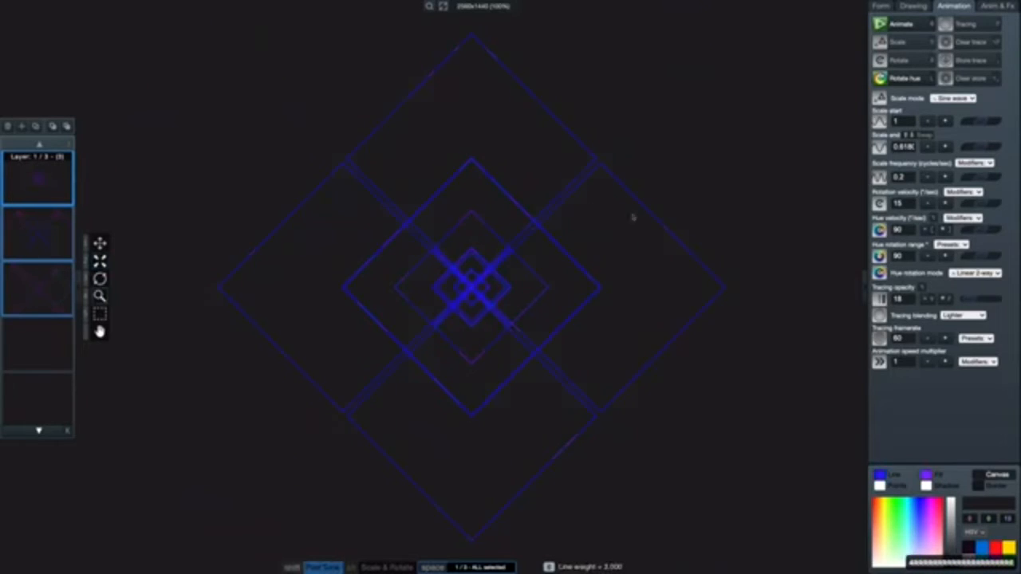
pyautogui.hotkey('shift', 'e')
pyautogui.hotkey('shift', 'e')
pyautogui.hotkey('shift', 'e')
pyautogui.hotkey('shift', 'e')
pyautogui.hotkey('shift', 'e')
pyautogui.hotkey('shift', 'e')
pyautogui.hotkey('shift', 'e')
pyautogui.hotkey('shift', 'e')
pyautogui.hotkey('shift', 'e')
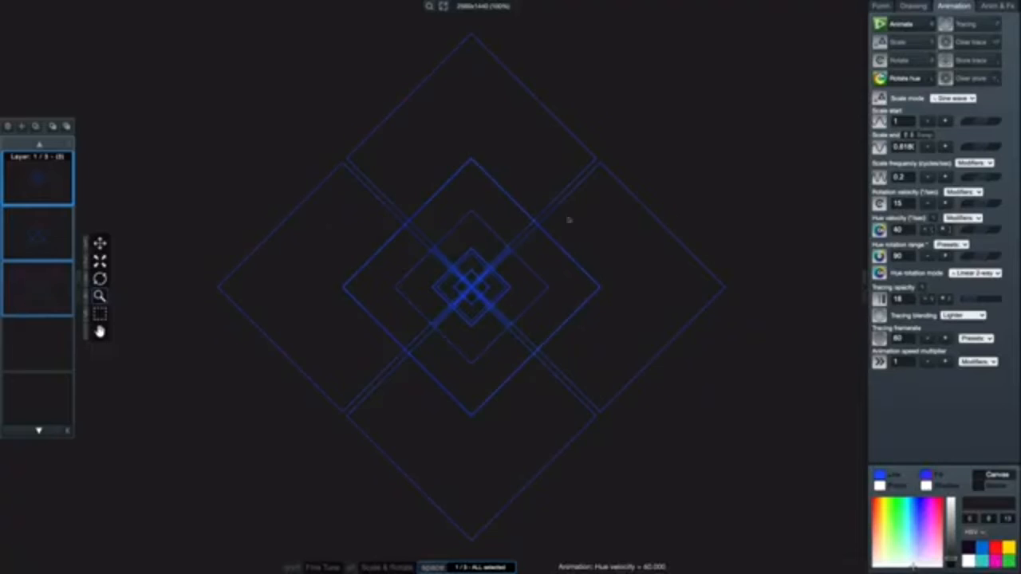
# - Turn the crossing diamonds of all layers into a denser lattice and adjust the scene zoom
pyautogui.press('4')
pyautogui.press('x')
pyautogui.press('x')
pyautogui.press('x')
pyautogui.scroll(-5, 510, 229)
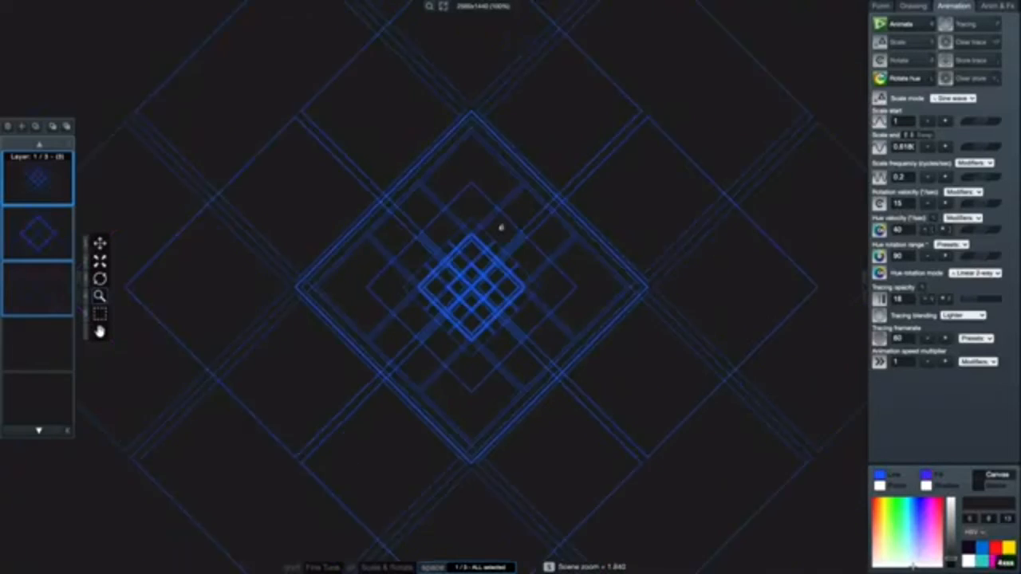
# - Adjust the child radius of all layers, first coarsely and finally in fine steps, to align the nested diamond lattice
pyautogui.press('q')
pyautogui.press('q')
pyautogui.press('q')
pyautogui.press('q')
pyautogui.press('q')
pyautogui.press('q')
pyautogui.press('q')
pyautogui.press('q')
pyautogui.press('q')
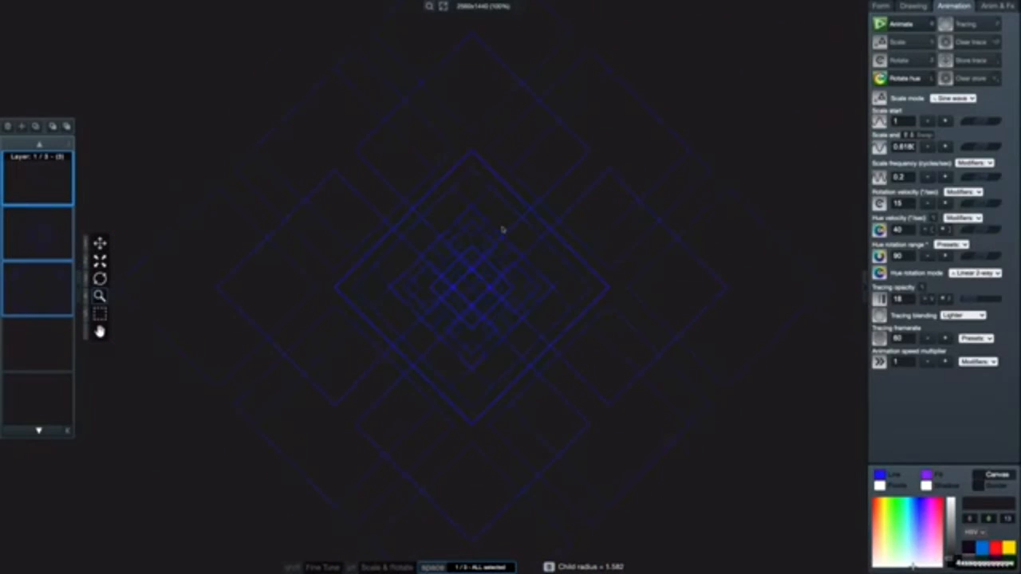
pyautogui.press('w')
pyautogui.press('w')
pyautogui.press('w')
pyautogui.press('w')
pyautogui.press('w')
pyautogui.press('w')
pyautogui.press('w')
pyautogui.press('w')
pyautogui.hotkey('shift', 'w')
pyautogui.hotkey('shift', 'w')
pyautogui.hotkey('shift', 'w')
pyautogui.hotkey('shift', 'w')
pyautogui.hotkey('shift', 'w')
pyautogui.hotkey('shift', 'w')
pyautogui.hotkey('shift', 'w')
pyautogui.hotkey('shift', 'w')
pyautogui.hotkey('shift', 'w')
pyautogui.hotkey('shift', 'w')
pyautogui.hotkey('shift', 'w')
pyautogui.hotkey('shift', 'w')
pyautogui.hotkey('shift', 'w')
pyautogui.hotkey('shift', 'w')
pyautogui.hotkey('shift', 'w')
pyautogui.hotkey('shift', 'w')
pyautogui.hotkey('shift', 'w')
pyautogui.hotkey('shift', 'w')
pyautogui.hotkey('shift', 'w')
pyautogui.hotkey('shift', 'w')
pyautogui.hotkey('shift', 'w')
pyautogui.hotkey('shift', 'w')
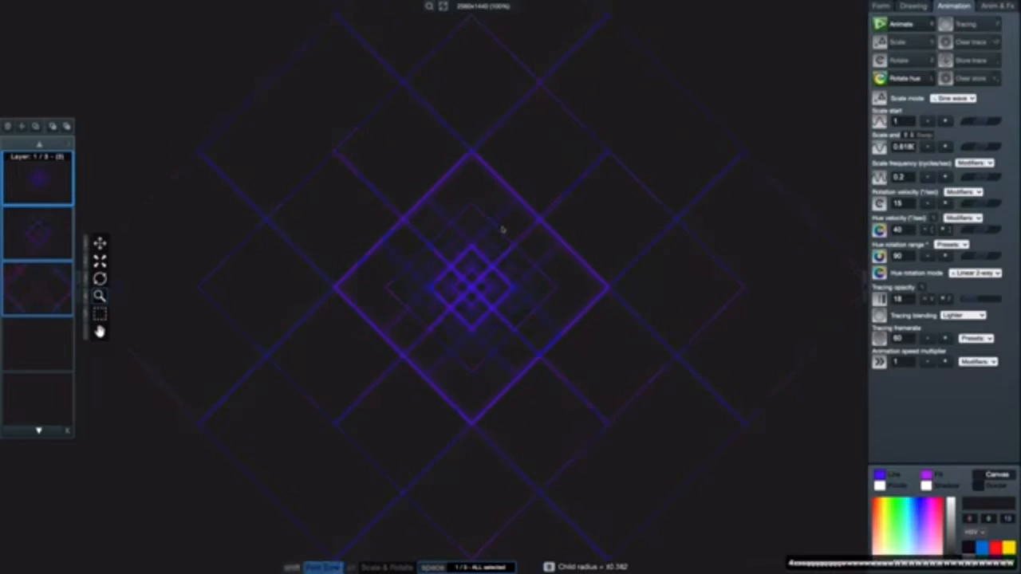
pyautogui.hotkey('shift', 'q')
pyautogui.hotkey('shift', 'q')
pyautogui.hotkey('shift', 'q')
pyautogui.hotkey('shift', 'q')
pyautogui.hotkey('shift', 'q')
pyautogui.hotkey('shift', 'q')
pyautogui.hotkey('shift', 'q')
pyautogui.hotkey('shift', 'q')
pyautogui.hotkey('shift', 'q')
pyautogui.hotkey('shift', 'q')
pyautogui.hotkey('shift', 'q')
pyautogui.hotkey('shift', 'q')
pyautogui.hotkey('shift', 'q')
pyautogui.hotkey('shift', 'q')
pyautogui.hotkey('shift', 'q')
pyautogui.hotkey('shift', 'q')
pyautogui.hotkey('shift', 'q')
pyautogui.hotkey('shift', 'q')
pyautogui.hotkey('shift', 'q')
pyautogui.hotkey('shift', 'q')
pyautogui.hotkey('shift', 'q')
pyautogui.hotkey('shift', 'q')
pyautogui.hotkey('shift', 'q')
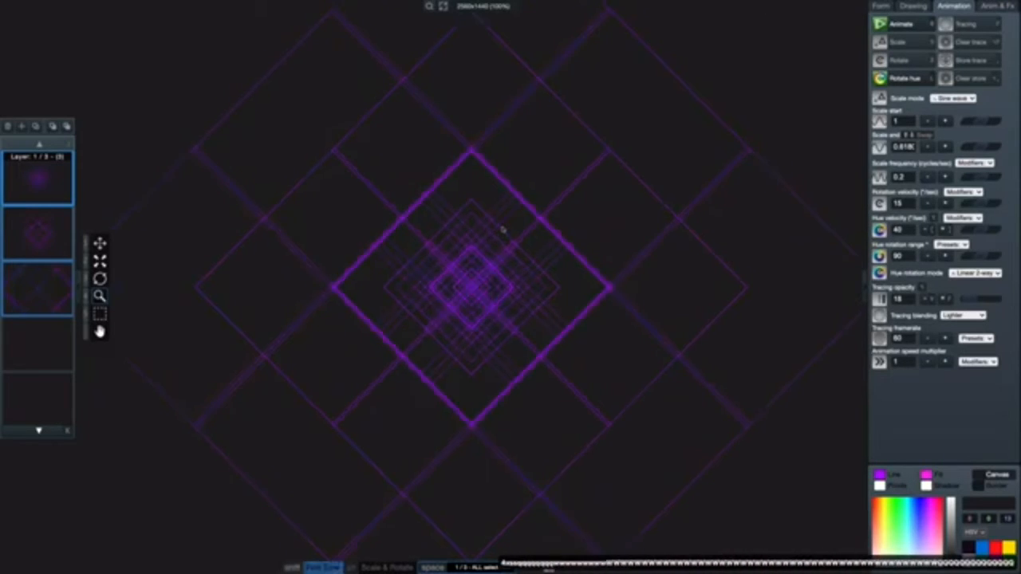
pyautogui.hotkey('shift', 'w')
# - Scale the lattice down with the scene zoom and fine-tune the line weight of all layers
pyautogui.scroll(-4, 493, 254)
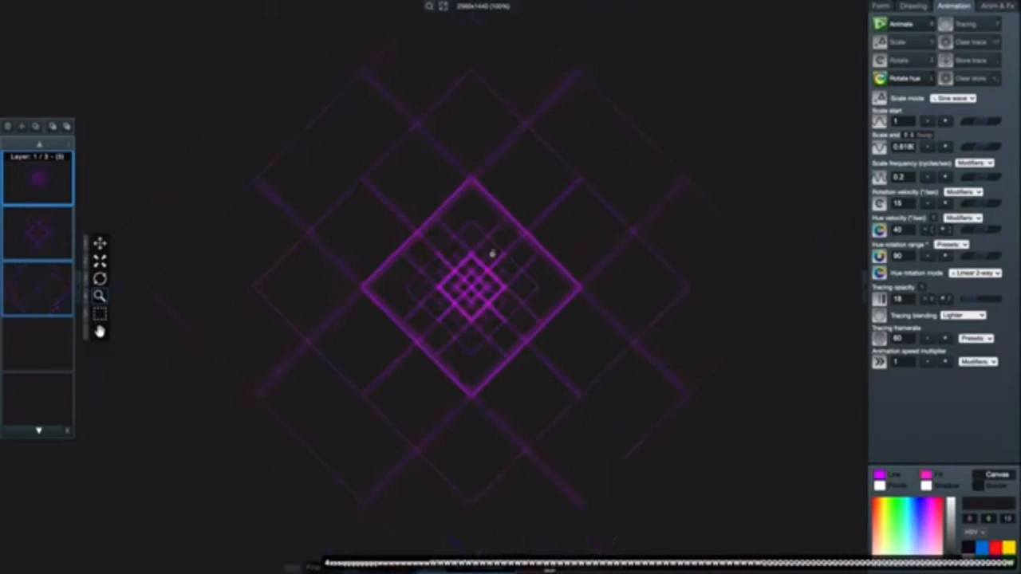
pyautogui.hotkey('shift', 'e')
pyautogui.hotkey('shift', 'e')
pyautogui.hotkey('shift', 'e')
pyautogui.hotkey('shift', 'e')
pyautogui.hotkey('shift', 'e')
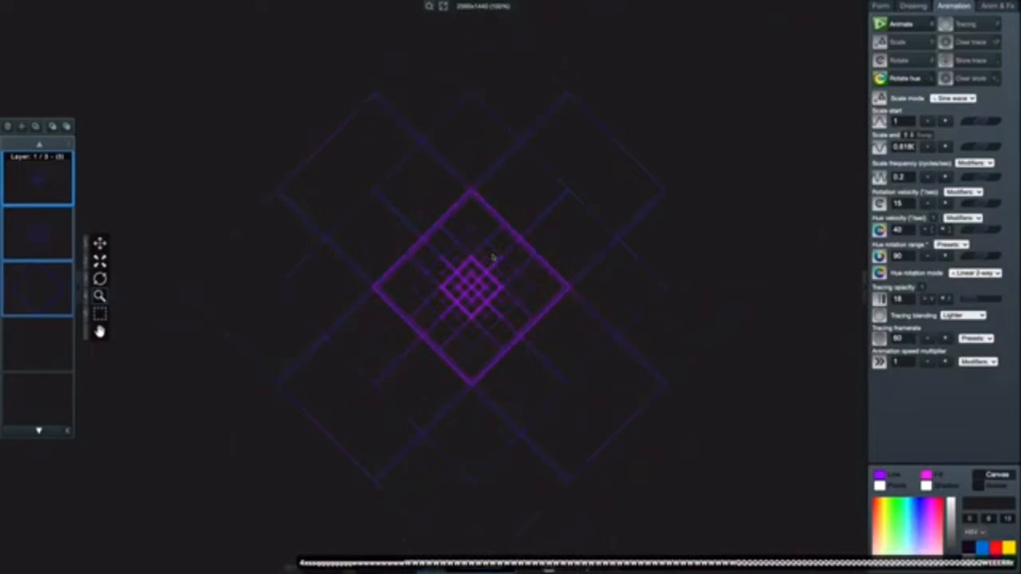
# - Resize the nested diamonds of all layers, first coarsely and finally in fine steps, into a slightly larger, evenly aligned lattice
pyautogui.press('r')
pyautogui.press('r')
pyautogui.press('r')
pyautogui.press('r')
pyautogui.press('r')
pyautogui.press('r')
pyautogui.press('r')
pyautogui.press('r')
pyautogui.press('r')
pyautogui.press('r')
pyautogui.press('e')
pyautogui.press('e')
pyautogui.press('e')
pyautogui.press('e')
pyautogui.press('e')
pyautogui.press('e')
pyautogui.press('e')
pyautogui.press('e')
pyautogui.press('e')
pyautogui.press('e')
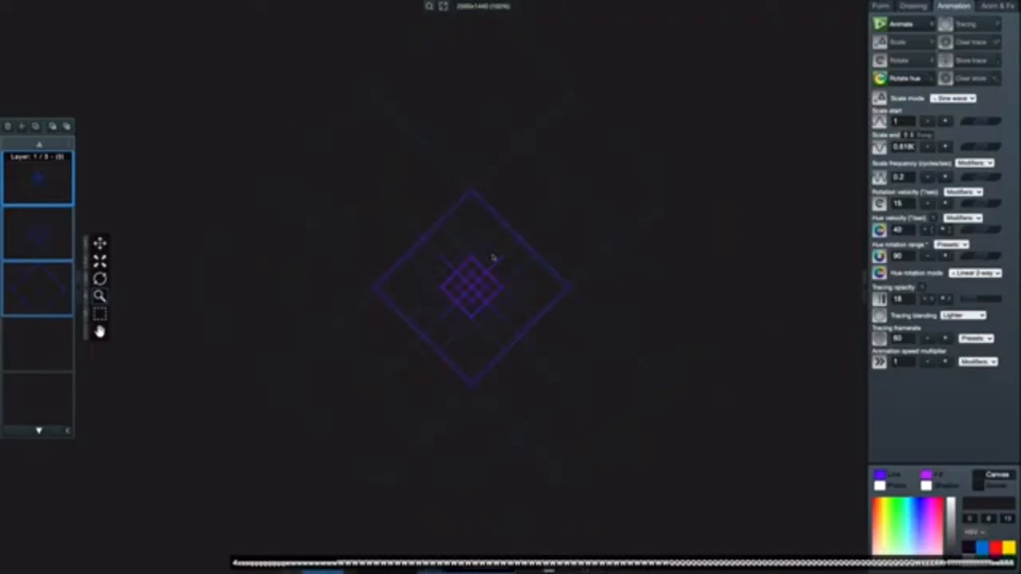
pyautogui.hotkey('shift', 'e')
pyautogui.hotkey('shift', 'e')
pyautogui.hotkey('shift', 'e')
pyautogui.hotkey('shift', 'e')
pyautogui.hotkey('shift', 'e')
pyautogui.hotkey('shift', 'e')
pyautogui.hotkey('shift', 'e')
pyautogui.hotkey('shift', 'e')
pyautogui.hotkey('shift', 'e')
pyautogui.hotkey('shift', 'e')
pyautogui.moveTo(494, 257); pyautogui.dragTo(495, 278)
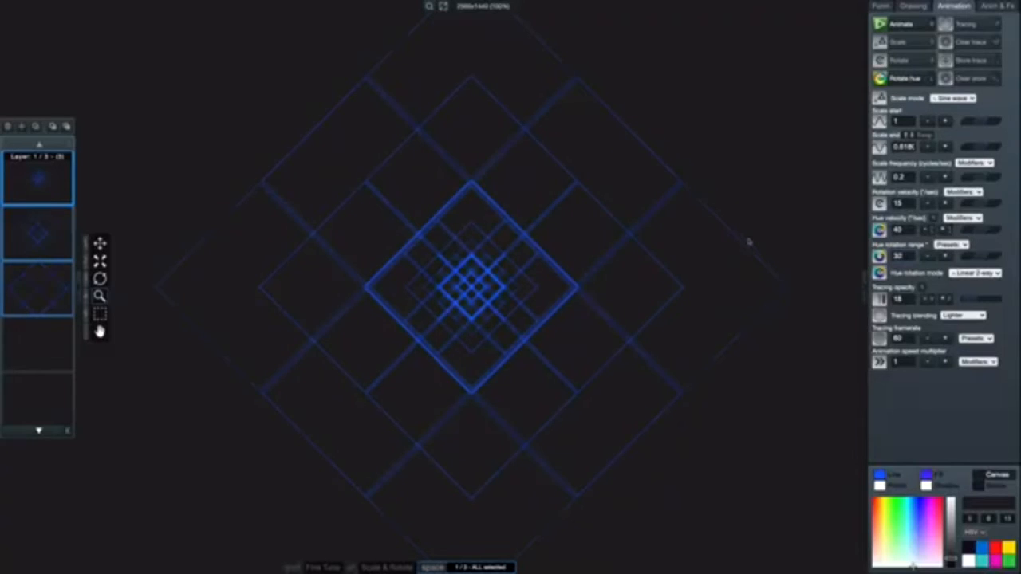
# - Pause the animation, try a cyan line colour on the first layer only, and undo back past the last hue rotation range change
pyautogui.press('space')
pyautogui.press('a')
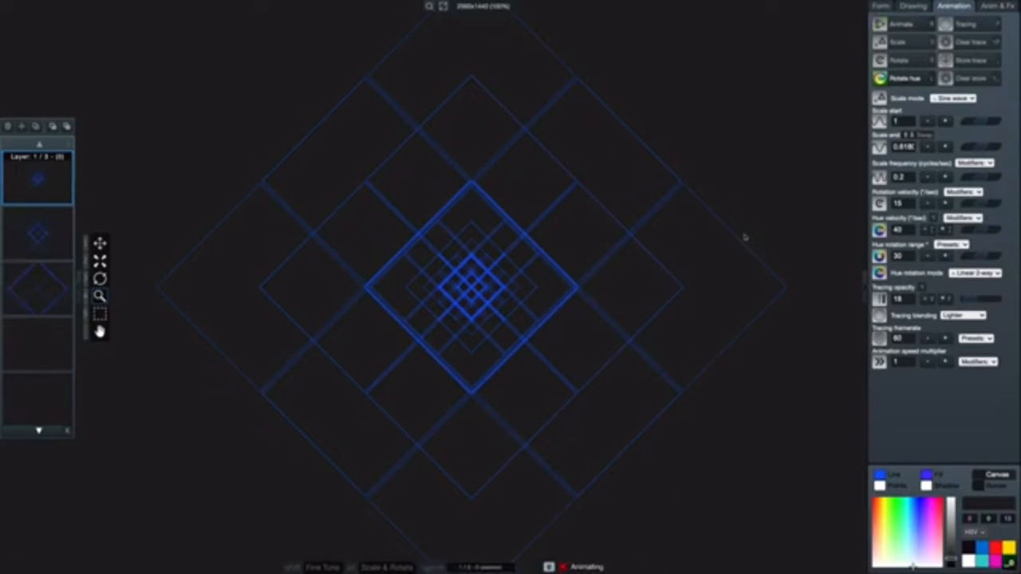
pyautogui.click(884, 475)
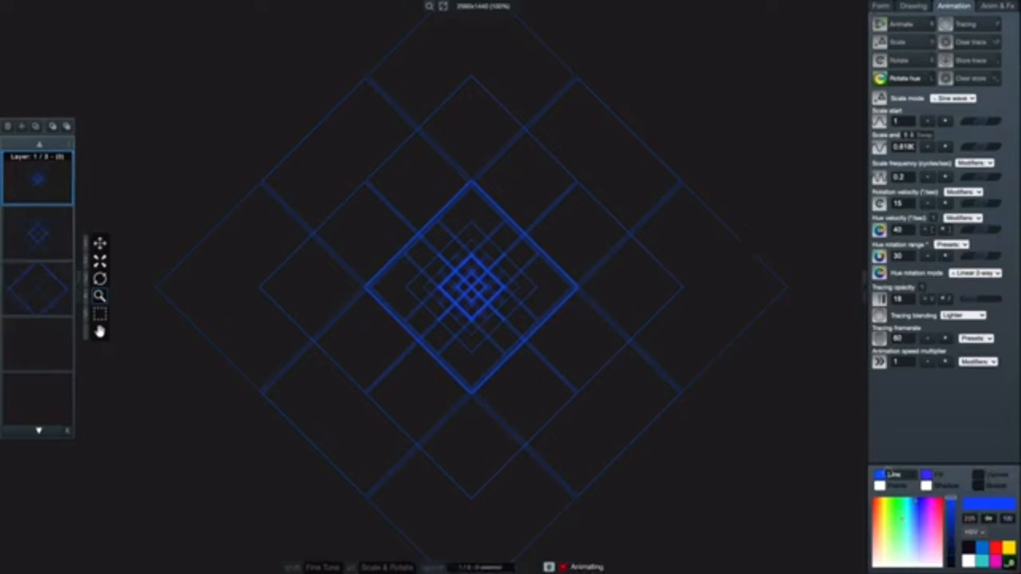
pyautogui.moveTo(900, 511)
pyautogui.mouseDown()
pyautogui.moveTo(889, 510)
pyautogui.moveTo(908, 510)
pyautogui.mouseUp()
pyautogui.hotkey('ctrl', 'z')
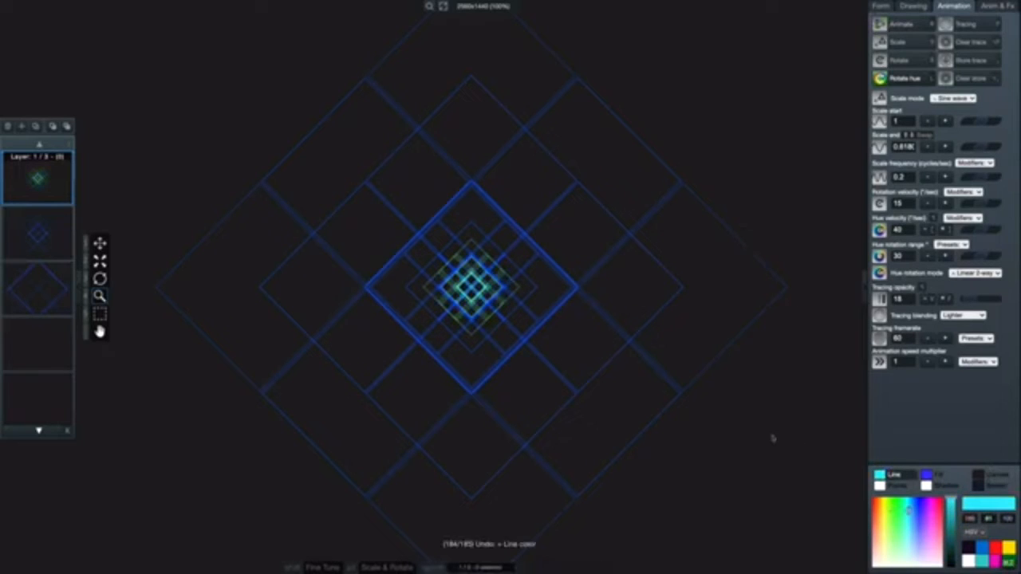
pyautogui.hotkey('ctrl', 'z')
# - Select all layers and recolour their lines green, then yellow, playing the hue animation for each colour
pyautogui.press('space')
pyautogui.press('space')
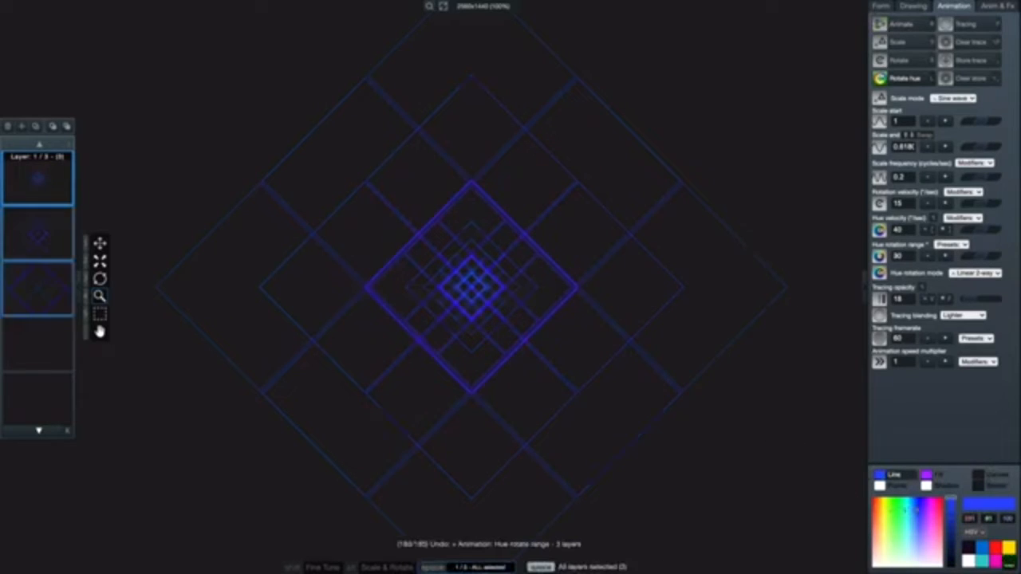
pyautogui.moveTo(902, 508); pyautogui.dragTo(887, 502)
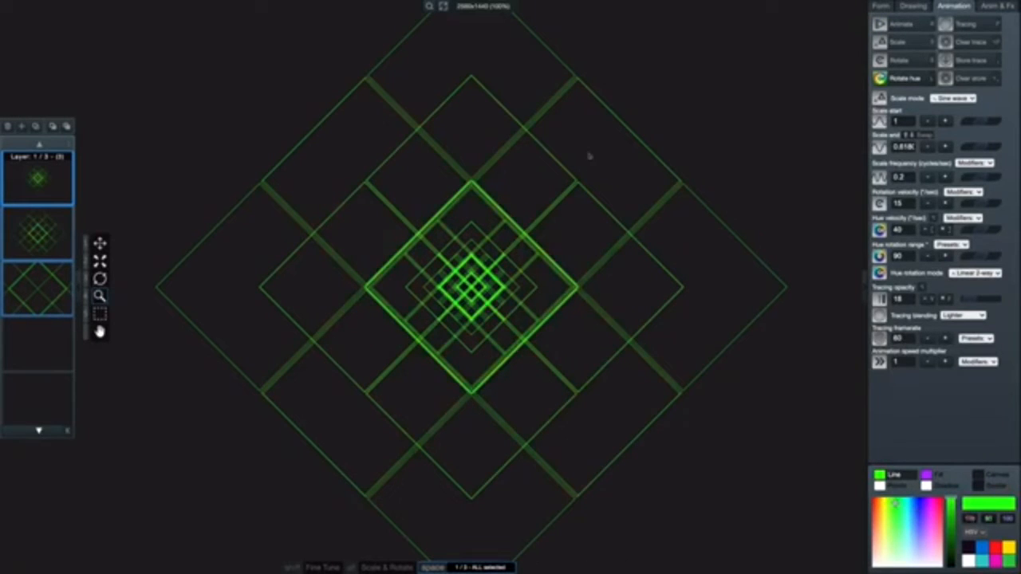
pyautogui.press('space')
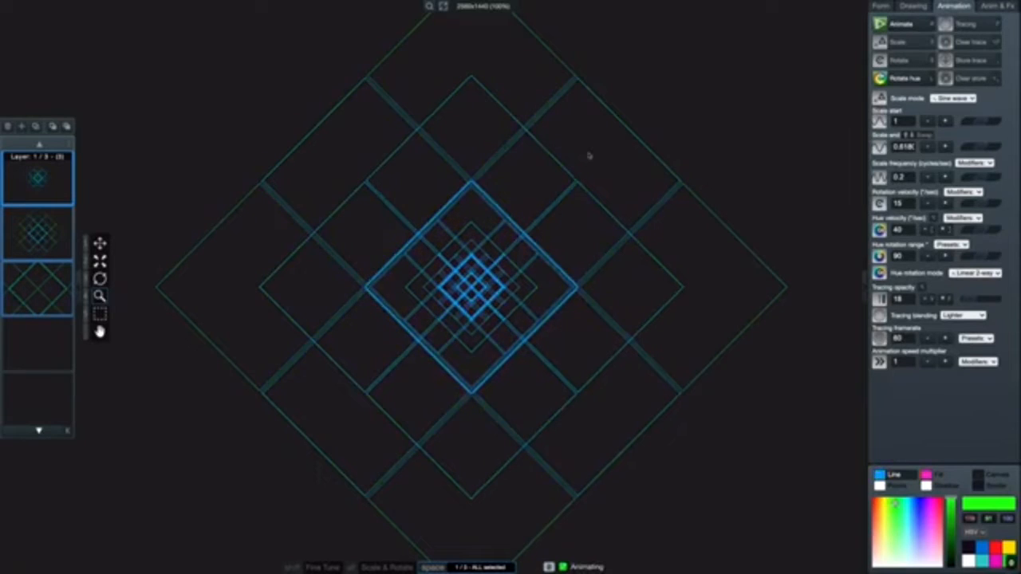
pyautogui.press('space')
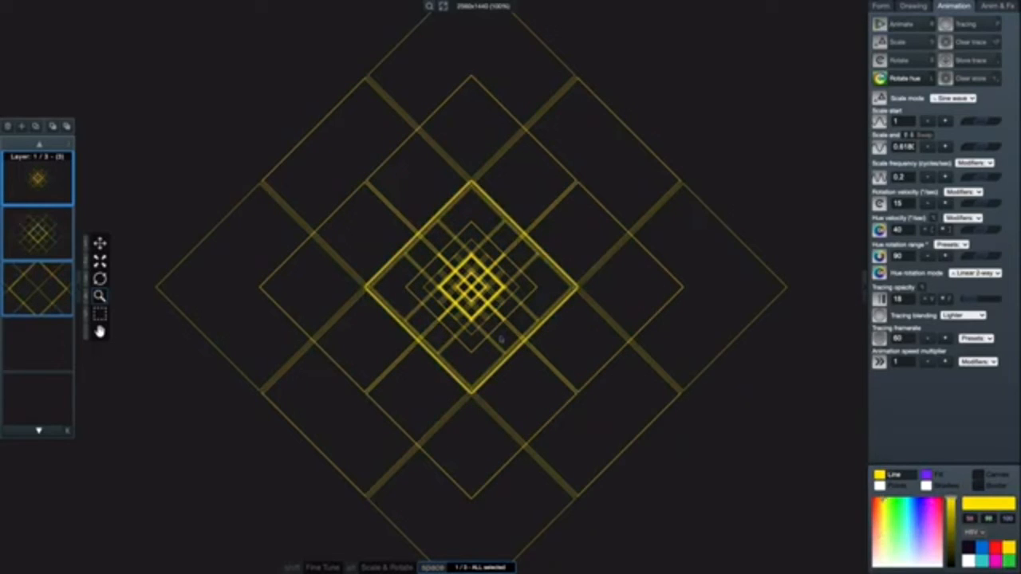
pyautogui.press('0')
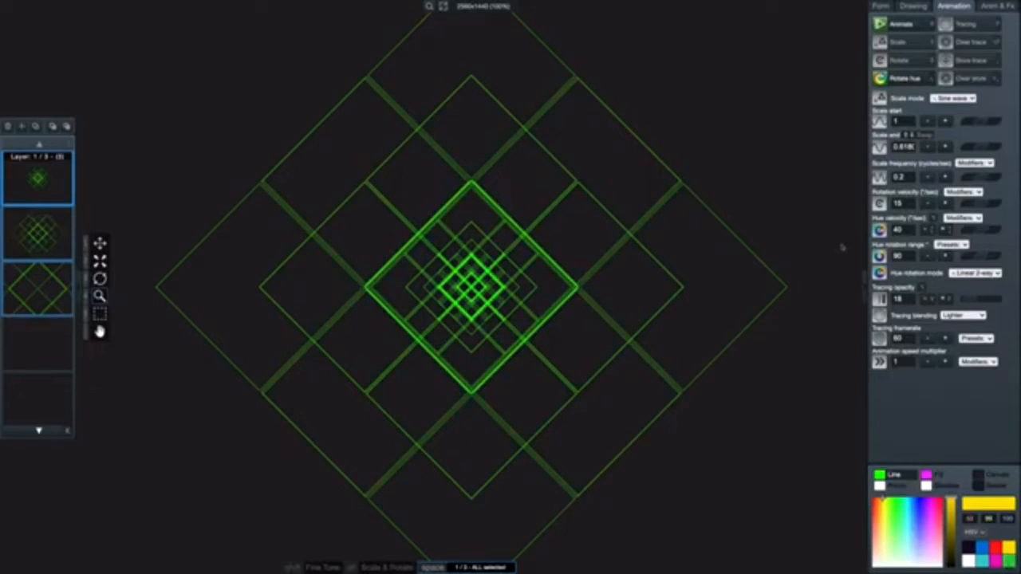
# - Set the hue velocity to 60 and the hue rotation range to 60 for all layers
pyautogui.doubleClick(908, 230)
pyautogui.press('BackSpace')
pyautogui.write('60')
pyautogui.press('Return')
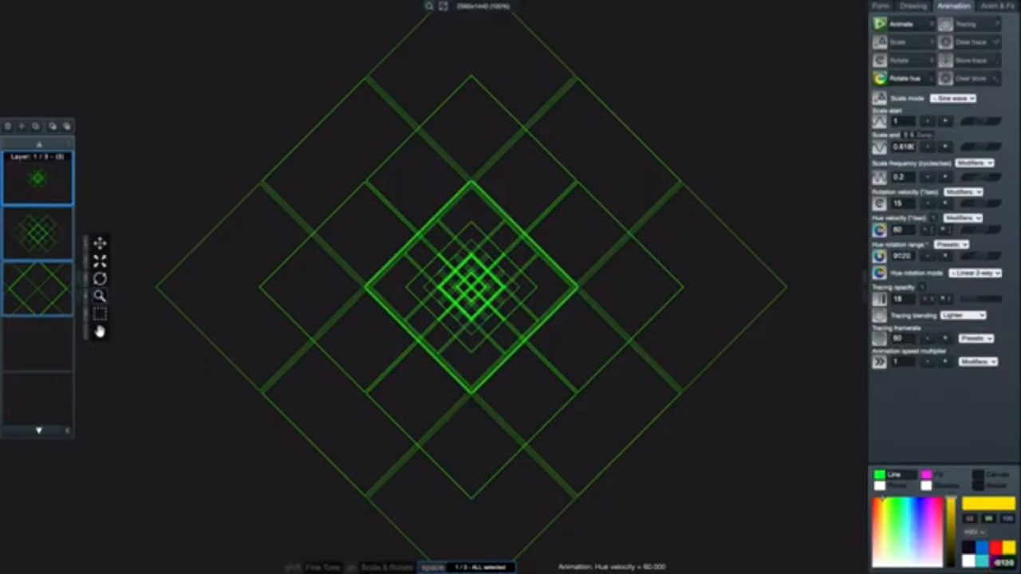
pyautogui.press('BackSpace')
pyautogui.press('BackSpace')
pyautogui.write('60')
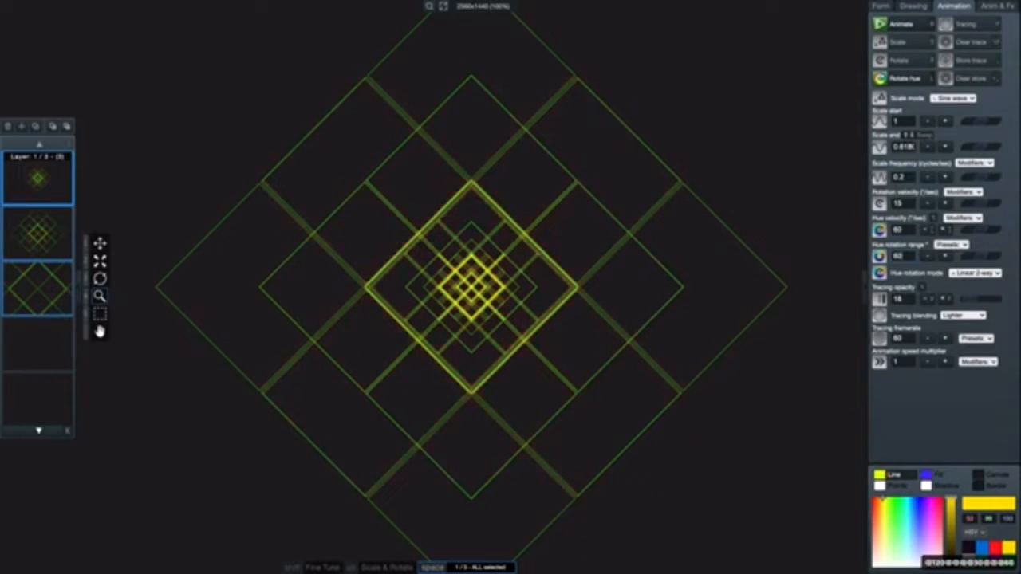
pyautogui.press('Return')
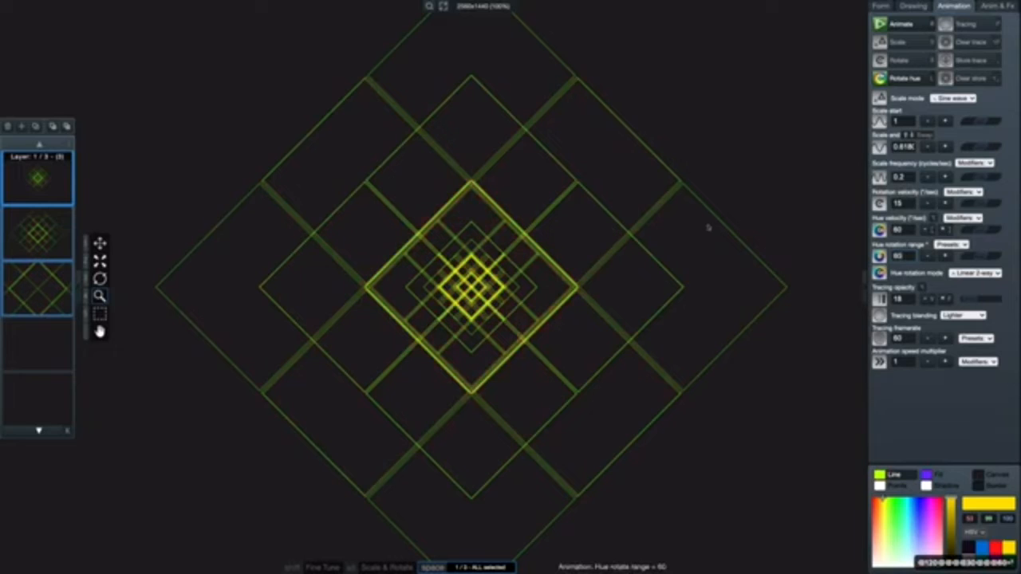
# - Set the hue rotation range of all layers to 180
pyautogui.press('BackSpace')
pyautogui.press('BackSpace')
pyautogui.write('180')
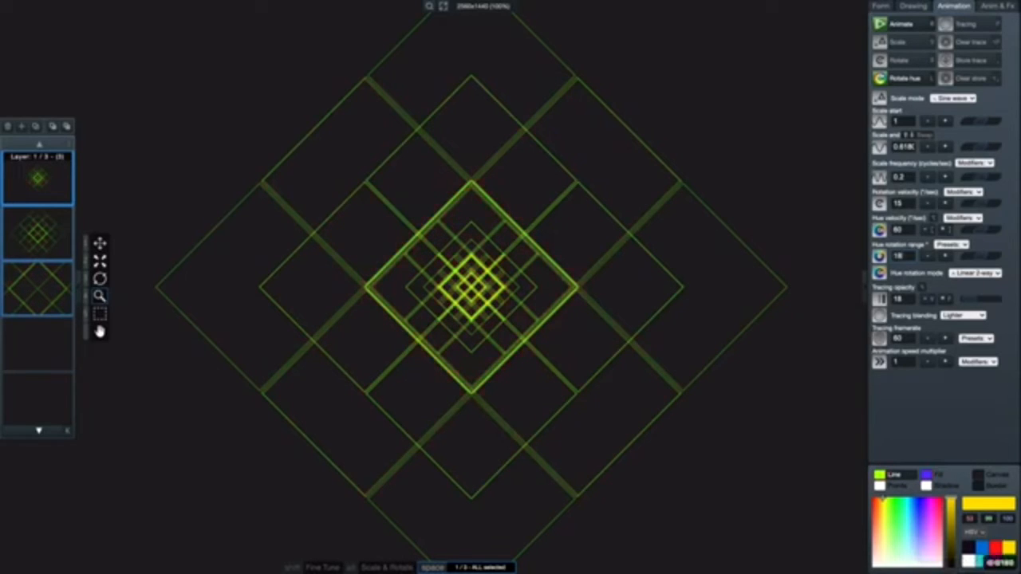
pyautogui.press('Return')
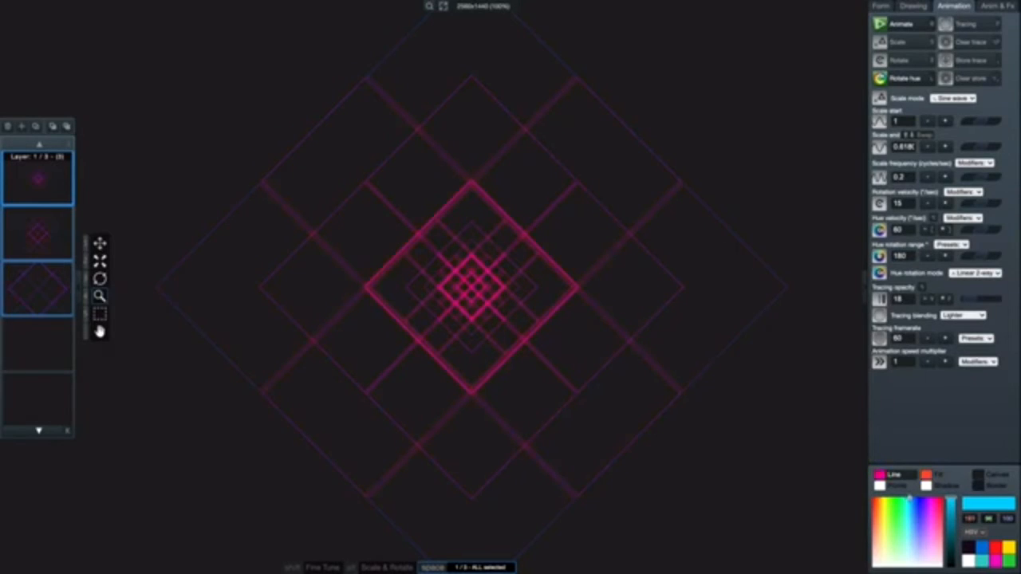
# - Reselect all layers, turn hue rotation off to shift their colour hues manually in both directions, and toggle hue rotation
pyautogui.press('space')
pyautogui.press('space')
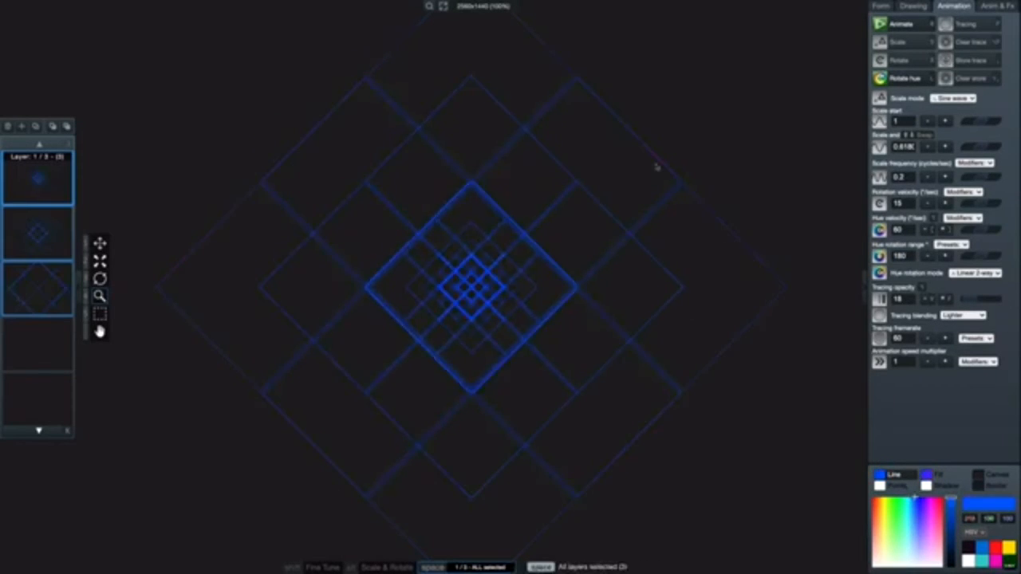
pyautogui.scroll(5, 657, 167)
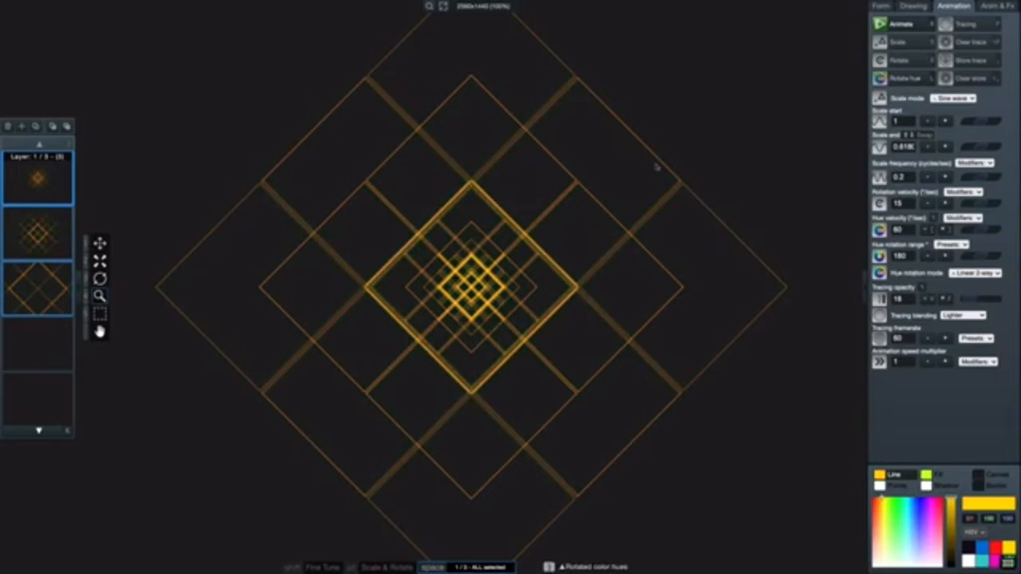
pyautogui.scroll(-10, 657, 167)
pyautogui.scroll(-3, 656, 167)
pyautogui.scroll(6, 657, 166)
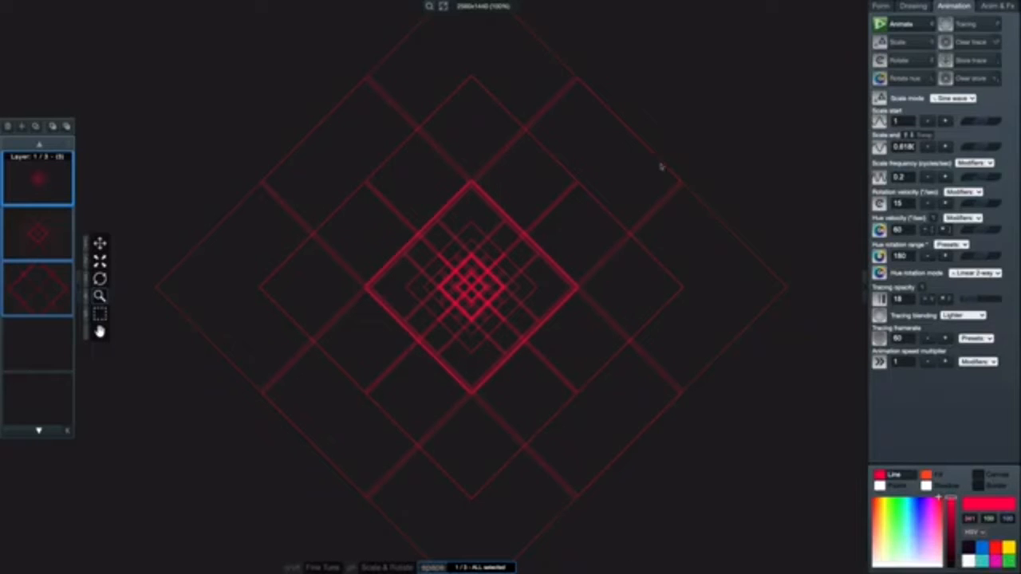
pyautogui.click(899, 78)
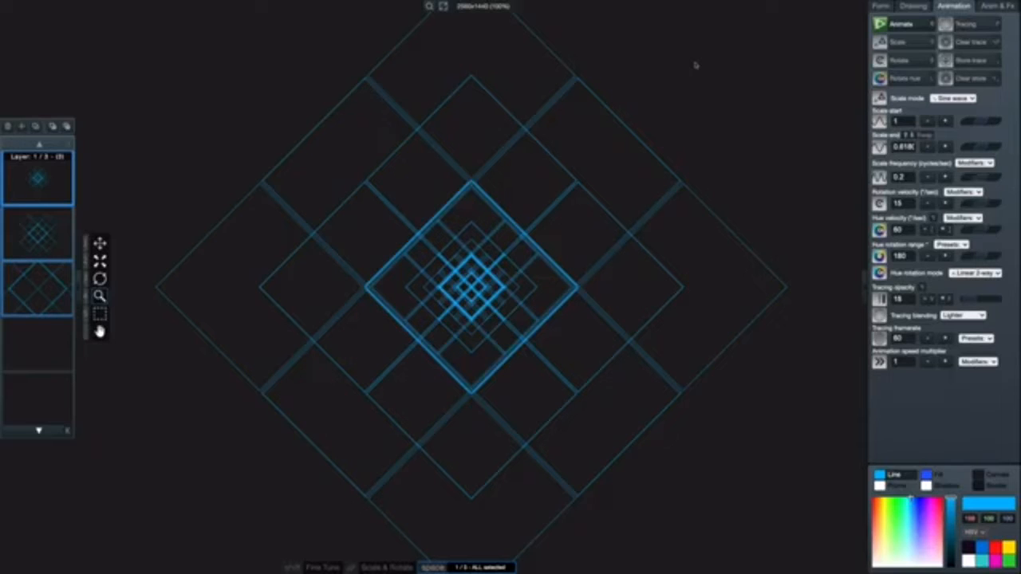
# - Rotate the colour hues of all layers manually to a golden yellow and turn automatic hue rotation back on
pyautogui.scroll(-10, 696, 66)
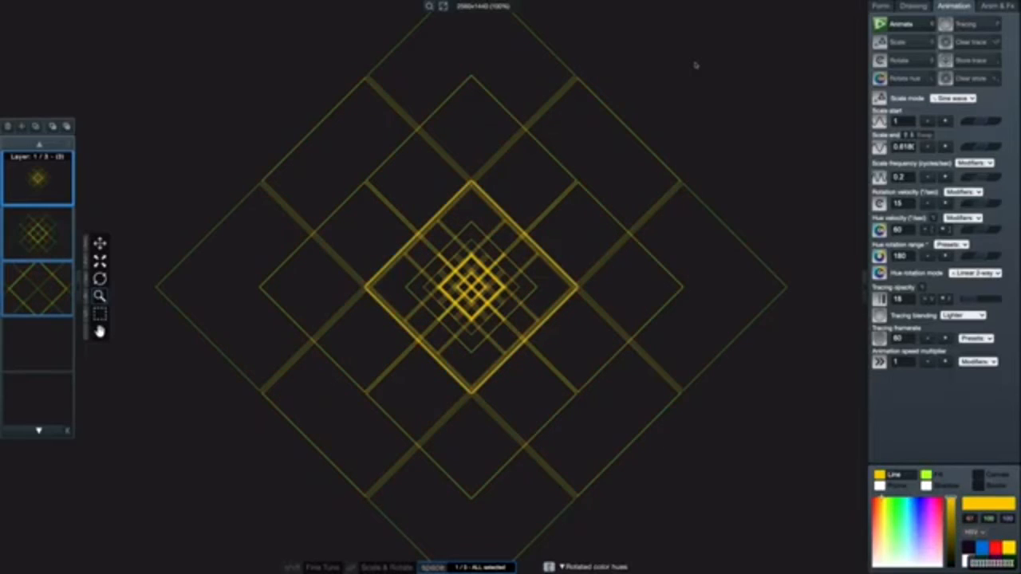
pyautogui.scroll(10, 696, 65)
pyautogui.scroll(-10, 696, 65)
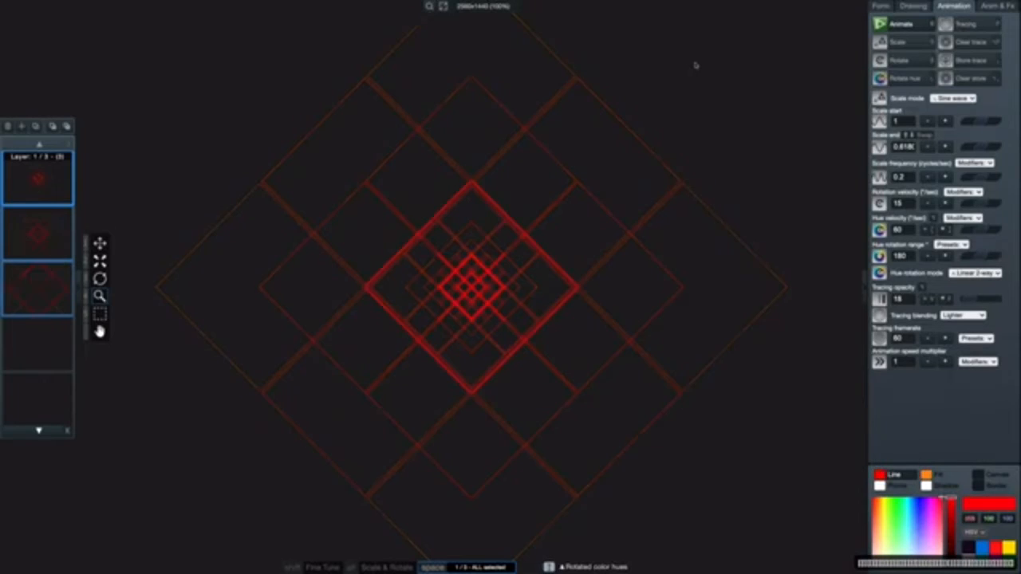
pyautogui.scroll(4, 695, 66)
pyautogui.scroll(2, 696, 65)
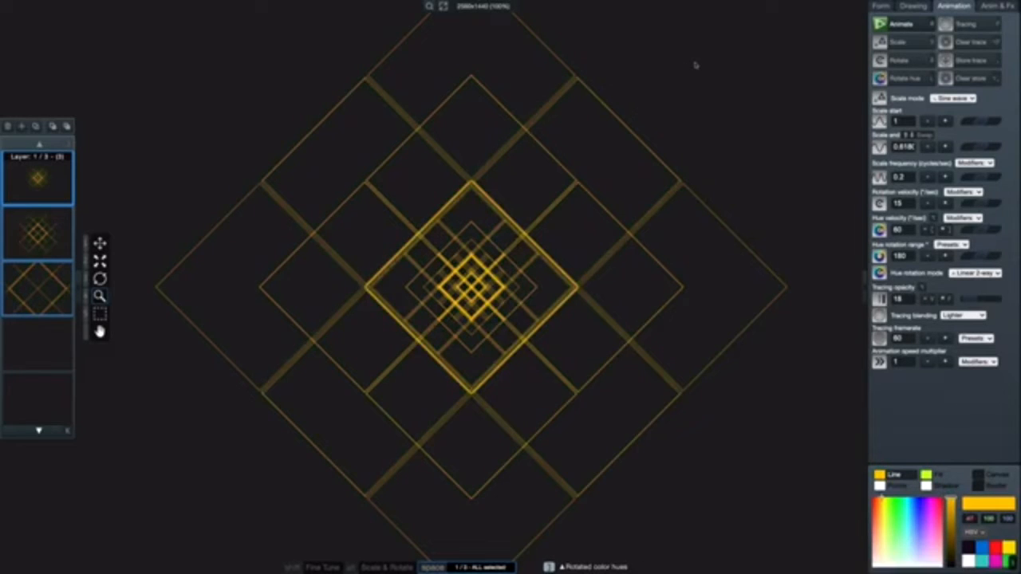
pyautogui.press('l')
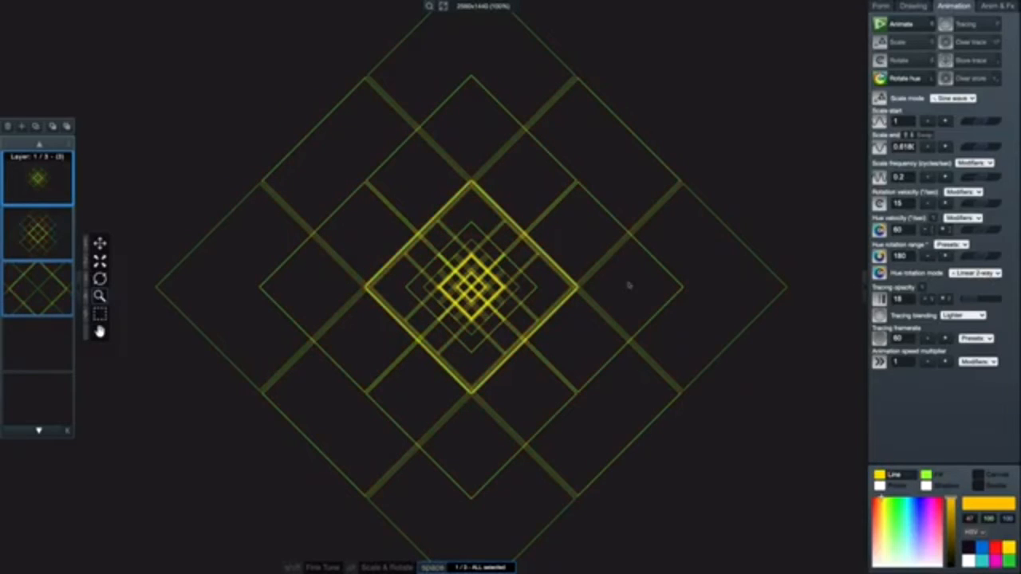
# - Change the hue rotation mode to Linear and set the hue velocity to 120
pyautogui.click(981, 273)
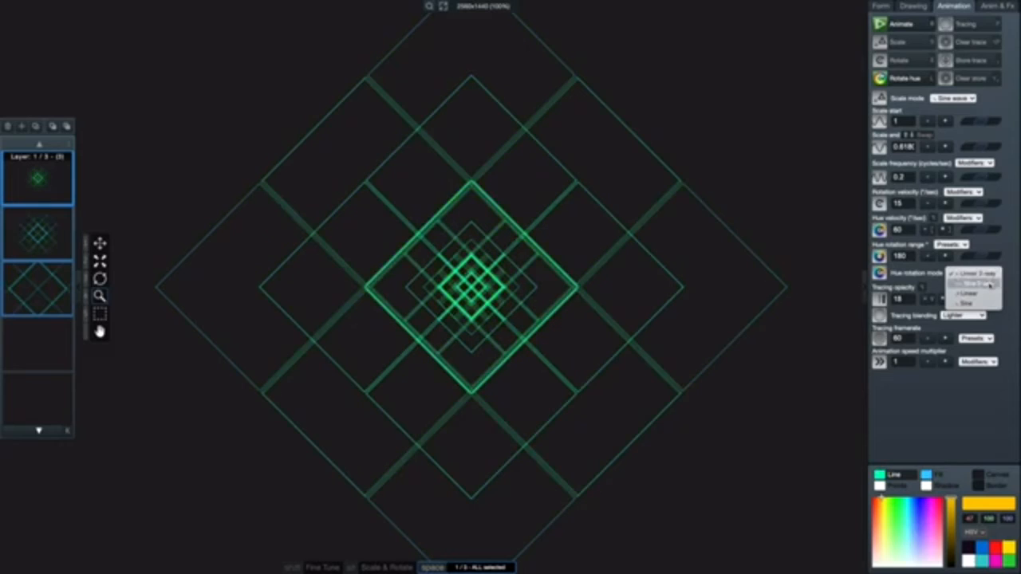
pyautogui.click(967, 294)
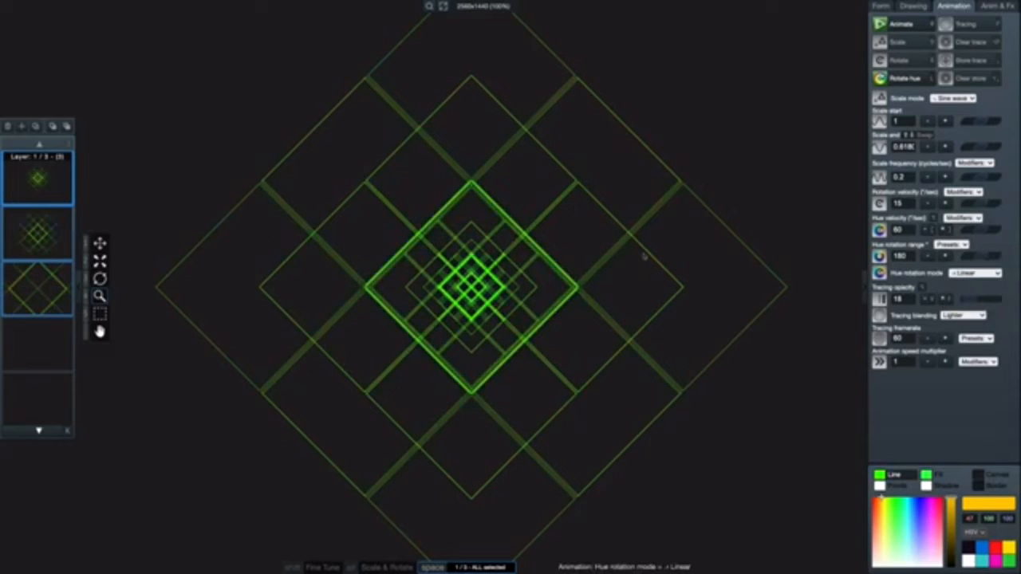
pyautogui.click(910, 230)
pyautogui.press('BackSpace')
pyautogui.press('BackSpace')
pyautogui.write('120')
pyautogui.press('Return')
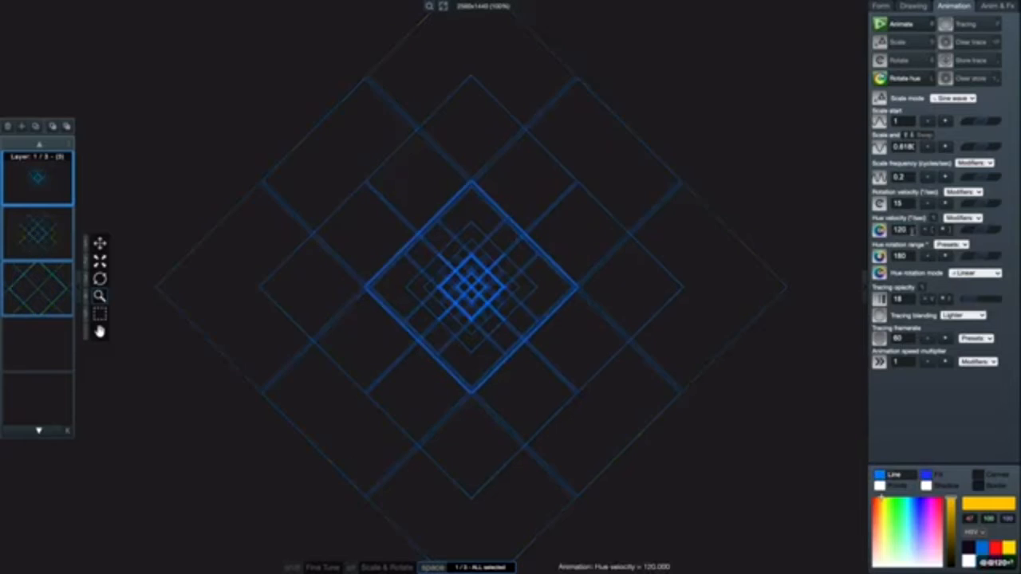
# - Try a hue velocity of 180, then set it to 130
pyautogui.press('BackSpace')
pyautogui.press('BackSpace')
pyautogui.press('BackSpace')
pyautogui.write('180')
pyautogui.press('Return')
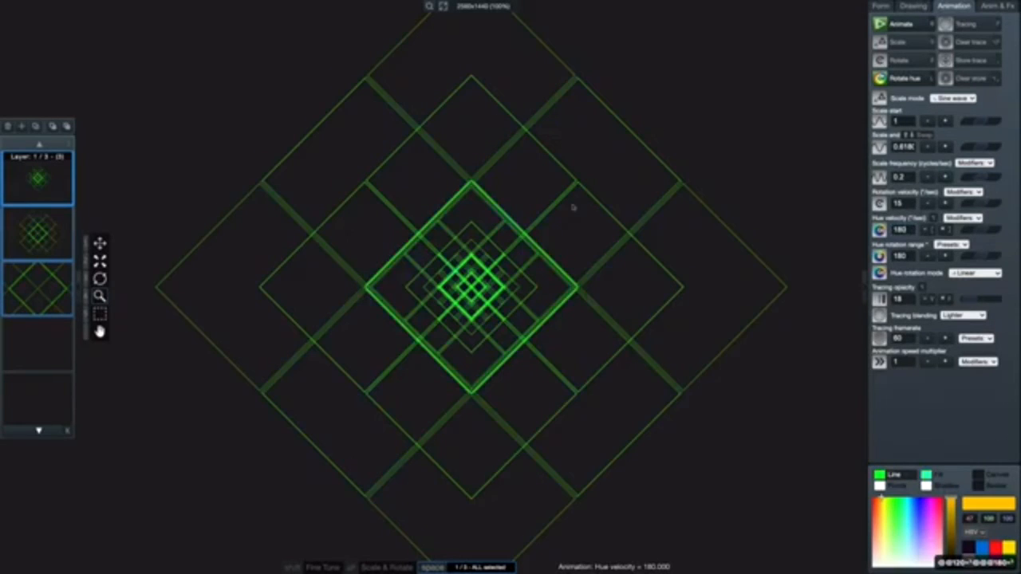
pyautogui.press('BackSpace')
pyautogui.press('BackSpace')
pyautogui.write('30')
pyautogui.press('Return')
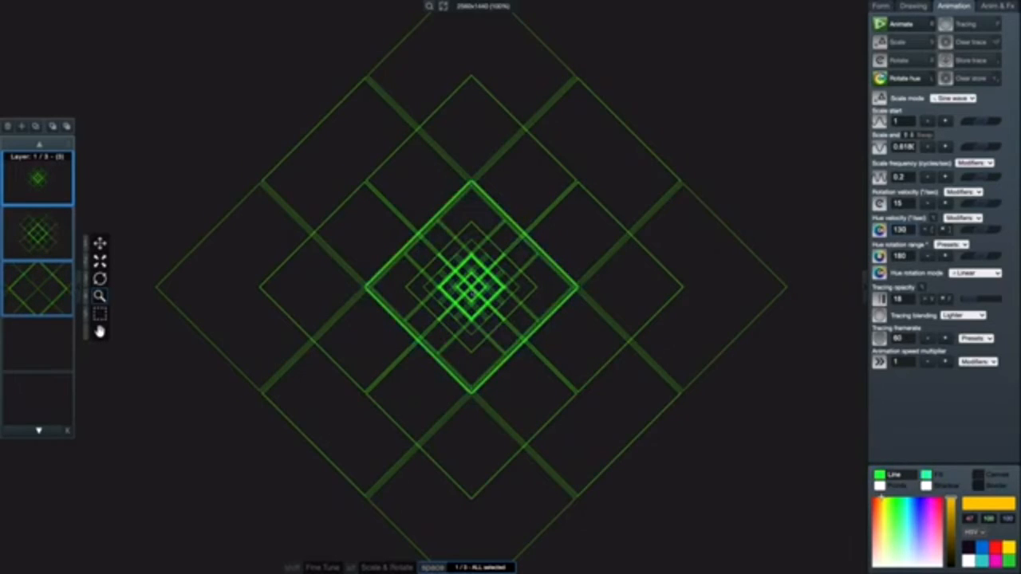
# - Set the hue rotation range to 90 and scale the diamond lattice up slightly
pyautogui.doubleClick(903, 256)
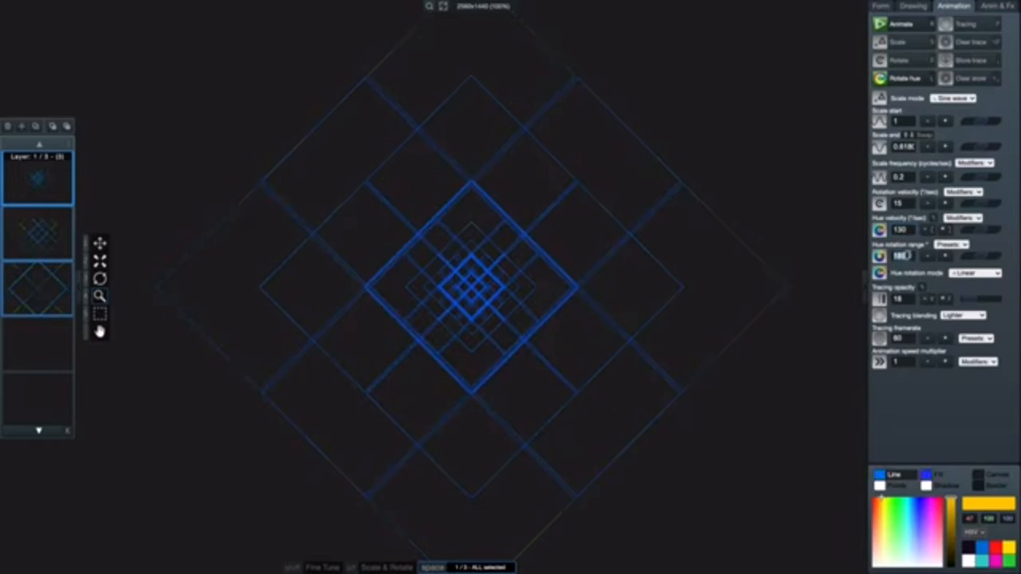
pyautogui.write('90')
pyautogui.press('Return')
pyautogui.scroll(1, 472, 287)
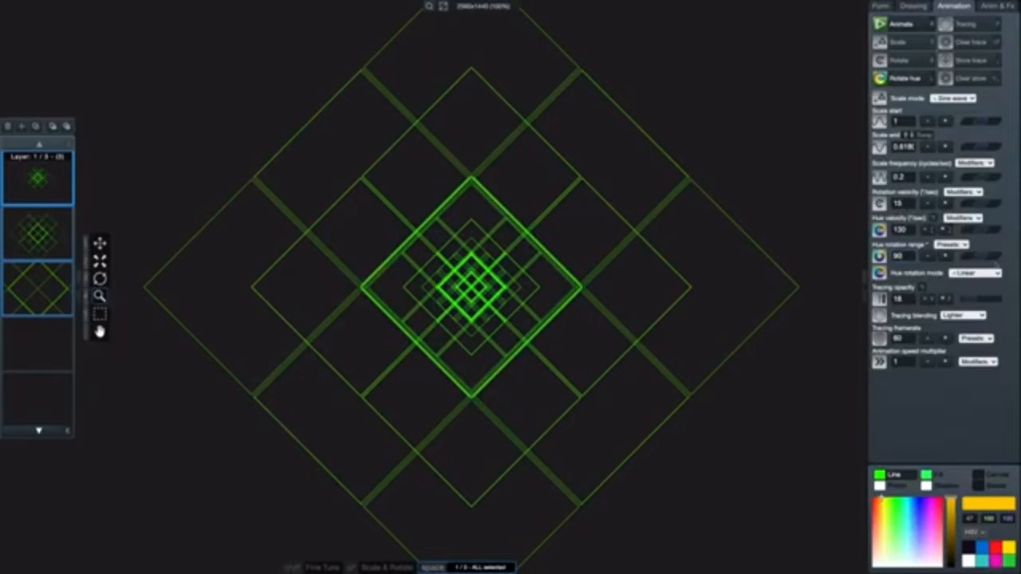
# - Change the hue rotation mode to Sine and set the hue velocity to 60
pyautogui.click(952, 245)
pyautogui.click(988, 284)
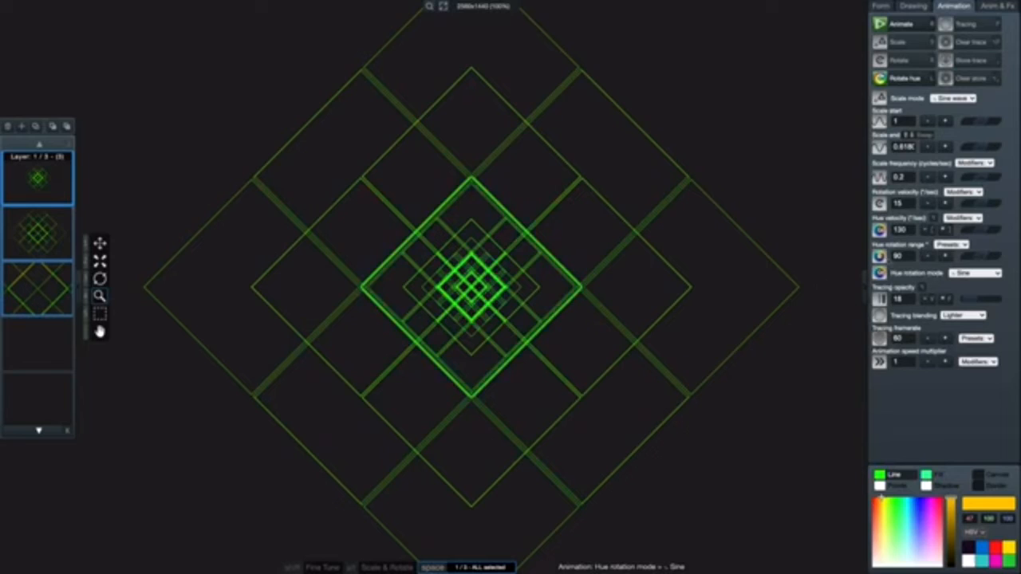
pyautogui.doubleClick(908, 229)
pyautogui.write('60')
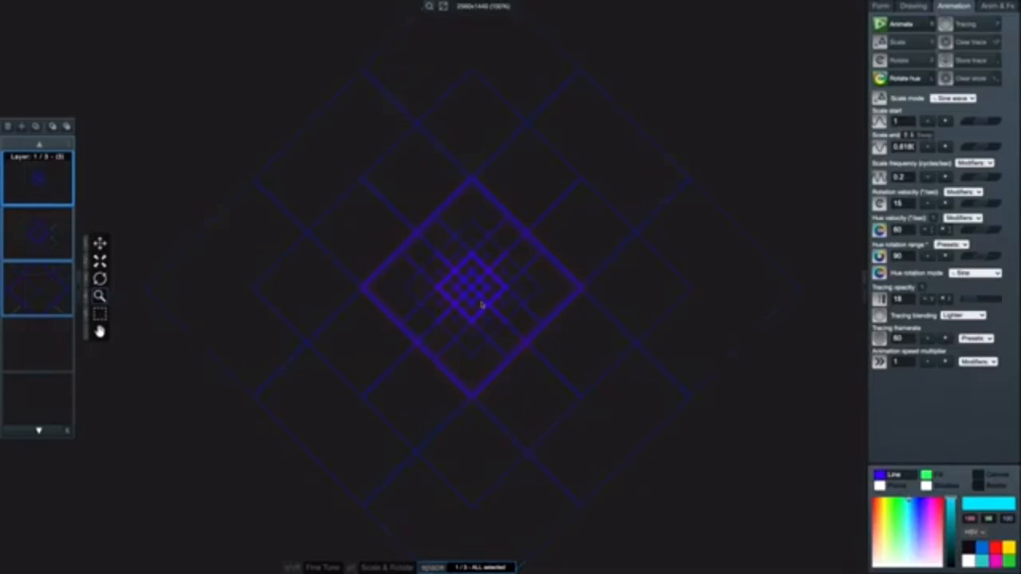
# - Try the Linear and Linear 2-way hue rotation modes, then set the mode to Sine 2-way
pyautogui.click(974, 273)
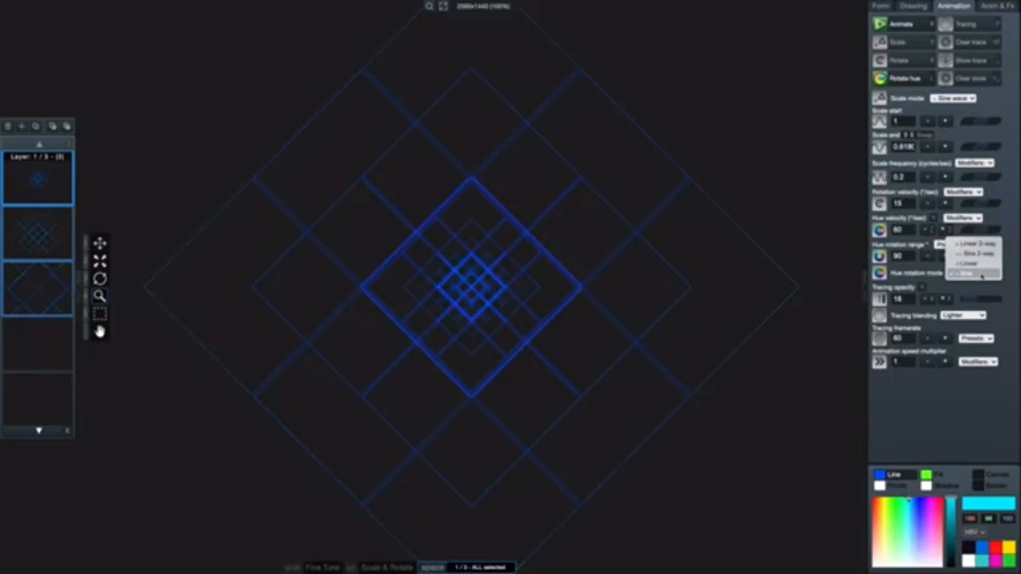
pyautogui.click(971, 263)
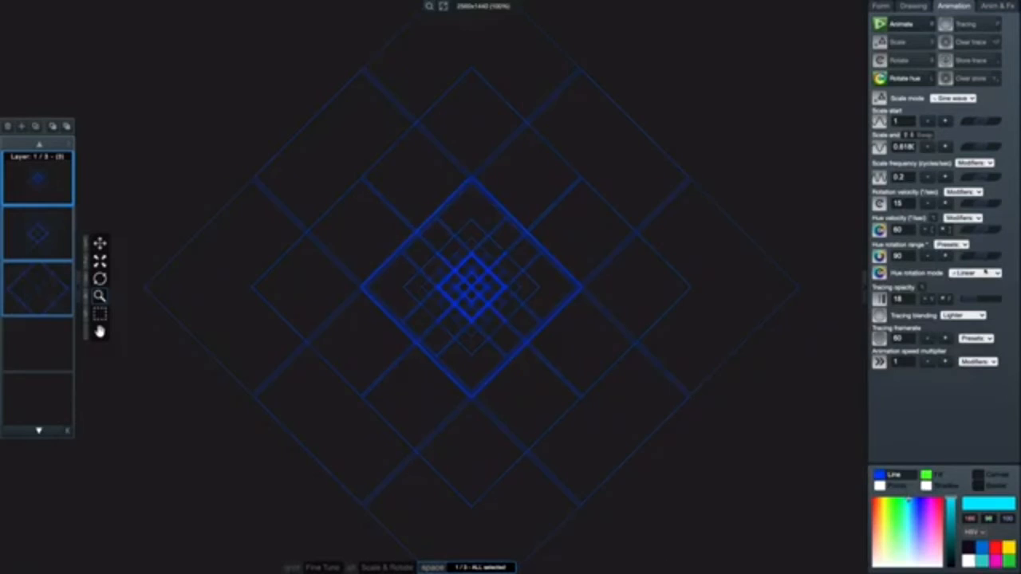
pyautogui.click(985, 272)
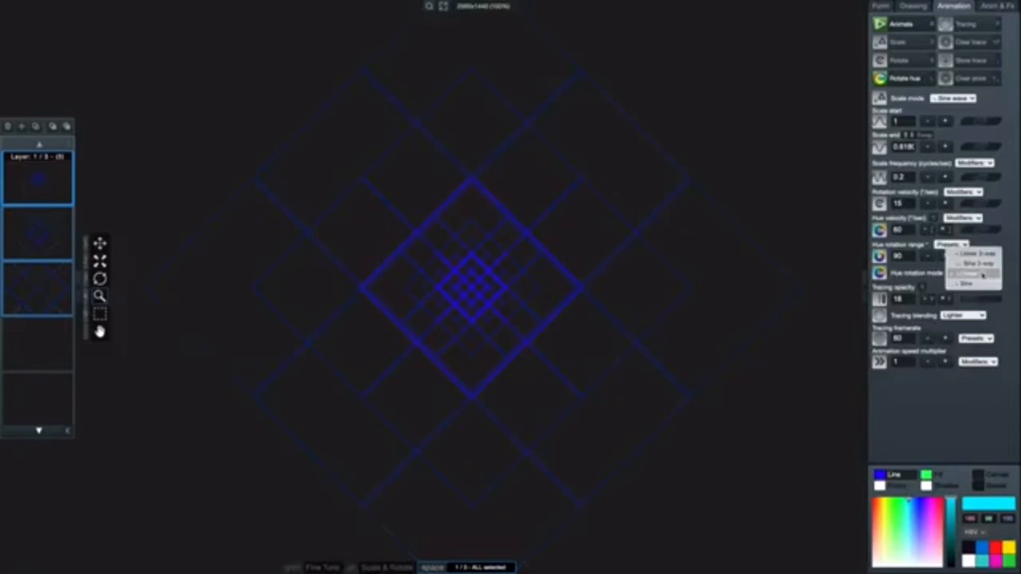
pyautogui.click(986, 254)
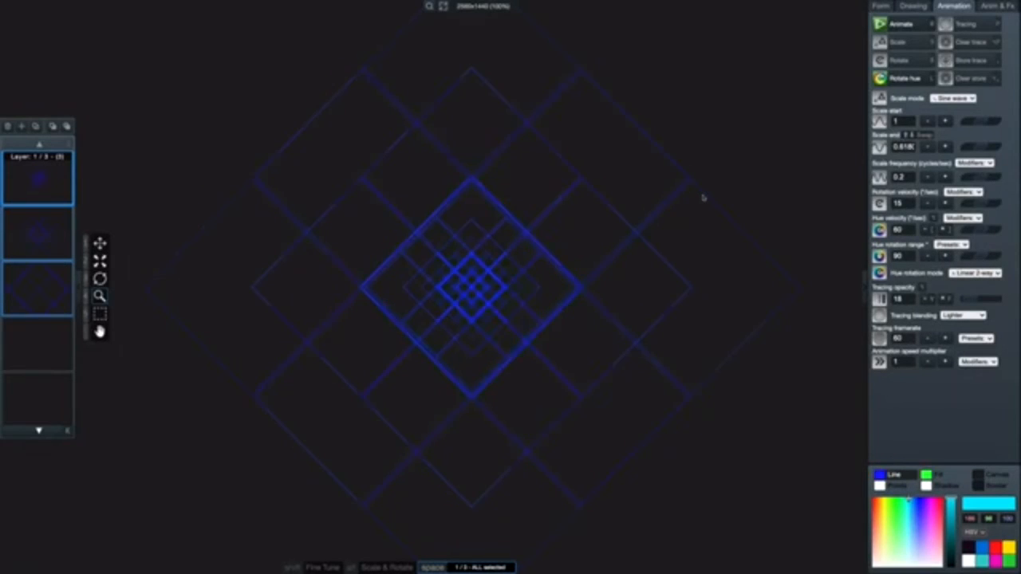
pyautogui.click(973, 273)
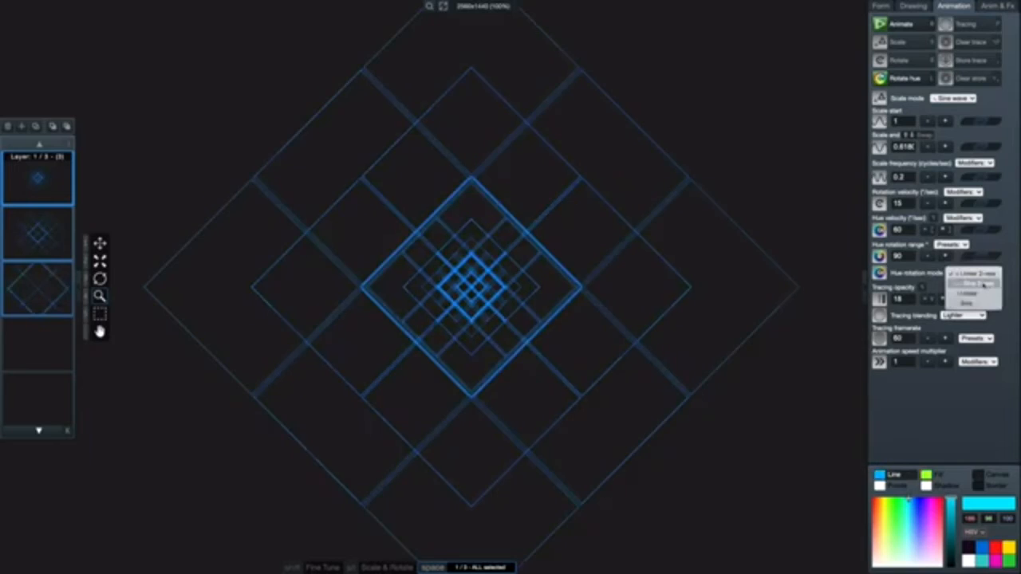
pyautogui.click(984, 283)
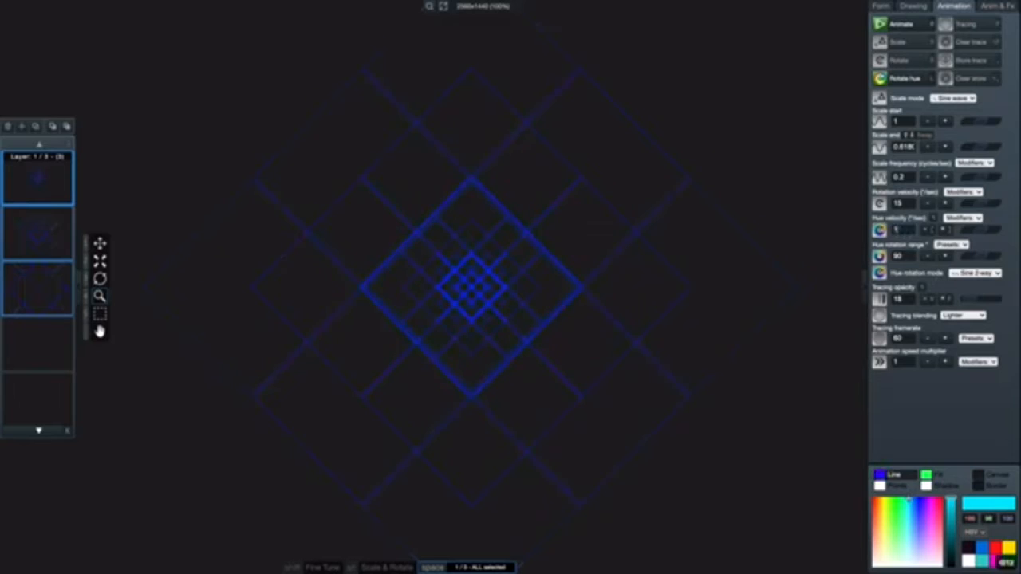
# - Try a hue velocity of 120, then set it back to 60
pyautogui.click(907, 233)
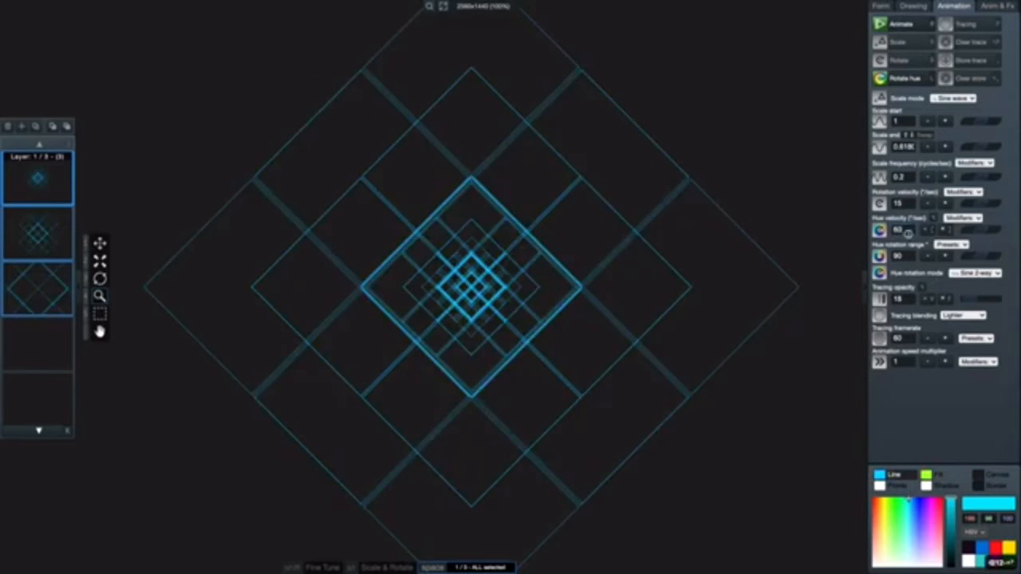
pyautogui.press('BackSpace')
pyautogui.press('BackSpace')
pyautogui.write('120')
pyautogui.press('Return')
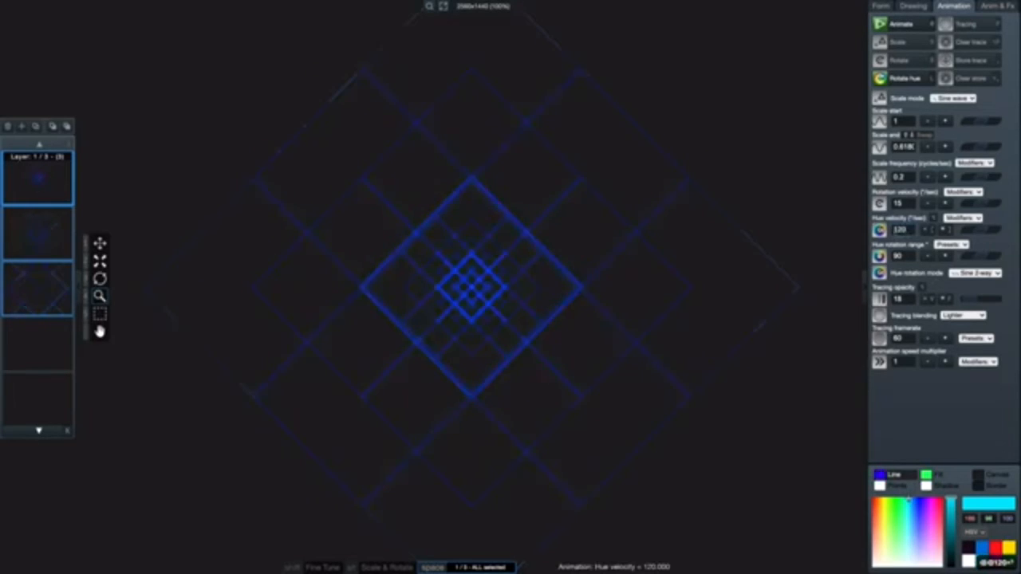
pyautogui.press('BackSpace')
pyautogui.press('BackSpace')
pyautogui.write('60')
pyautogui.press('Return')
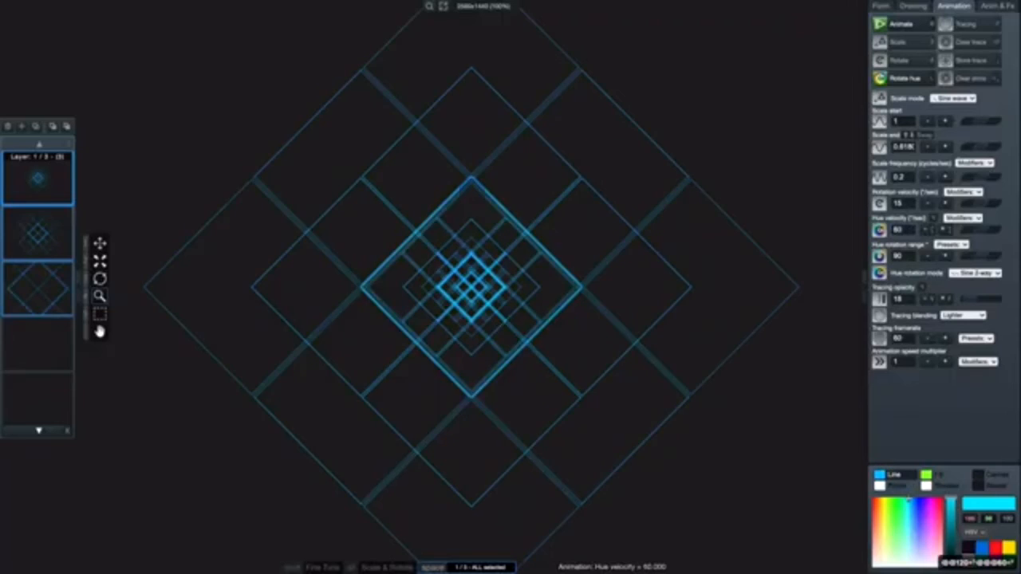
# - Try hue velocities of 180 and 120, then set the hue velocity to 90
pyautogui.press('BackSpace')
pyautogui.press('BackSpace')
pyautogui.write('180')
pyautogui.press('Return')
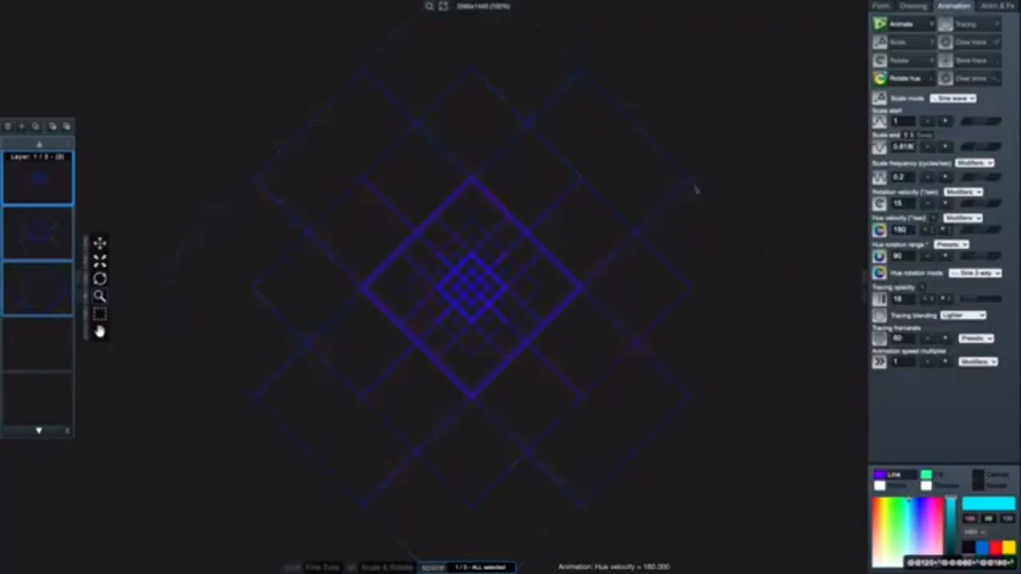
pyautogui.press('BackSpace')
pyautogui.press('BackSpace')
pyautogui.press('BackSpace')
pyautogui.write('120')
pyautogui.press('Return')
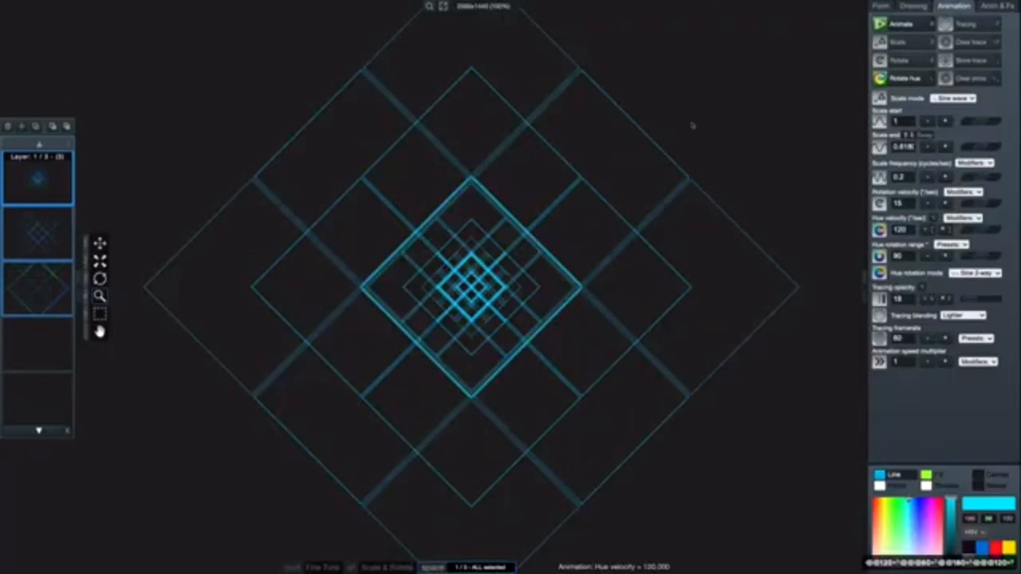
pyautogui.press('BackSpace')
pyautogui.press('BackSpace')
pyautogui.press('BackSpace')
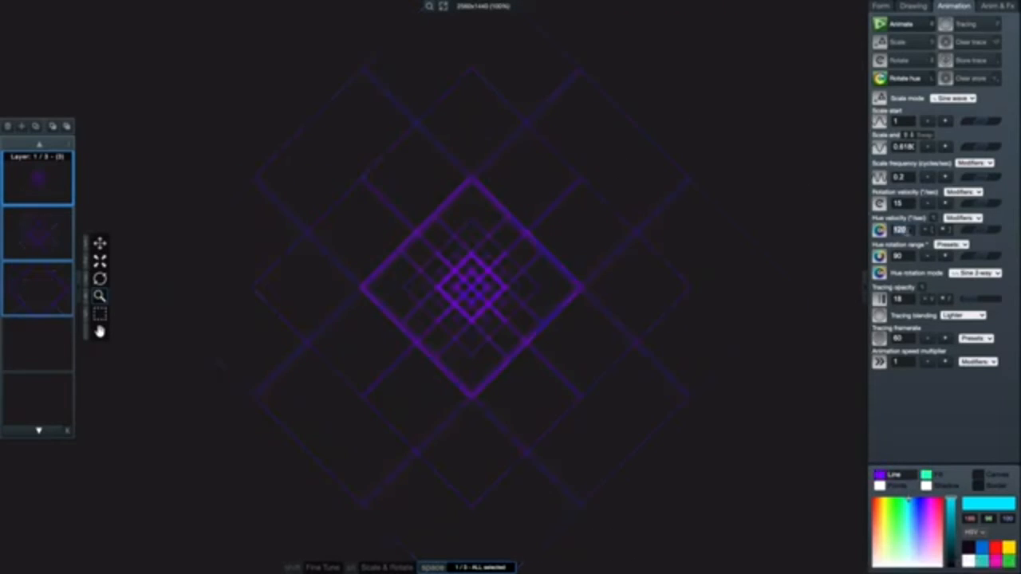
pyautogui.write('90')
pyautogui.press('Return')
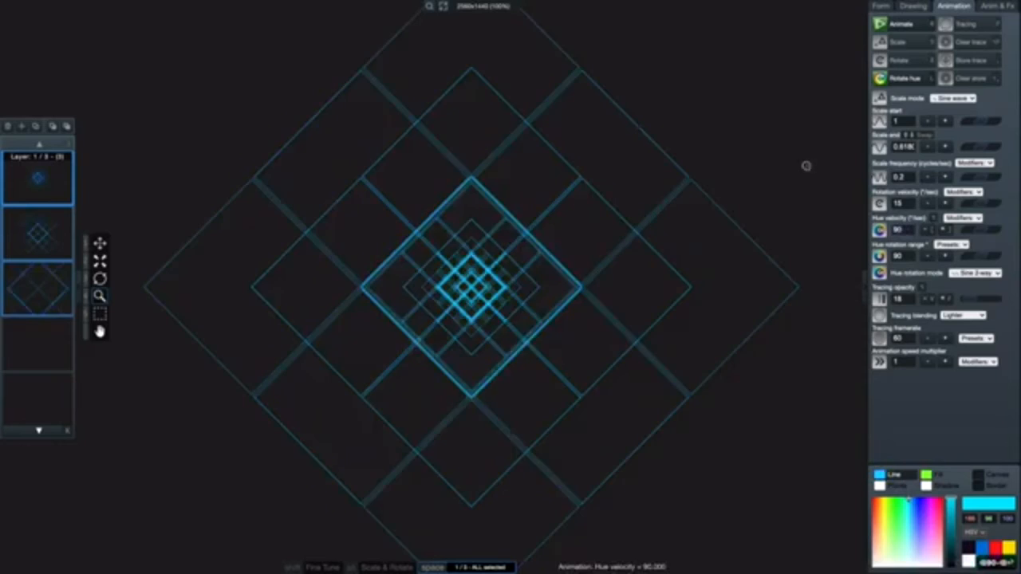
# - Add layer scaling and tracing to the running animation with the lattice's recursion depth reduced, and pause it
pyautogui.click(898, 42)
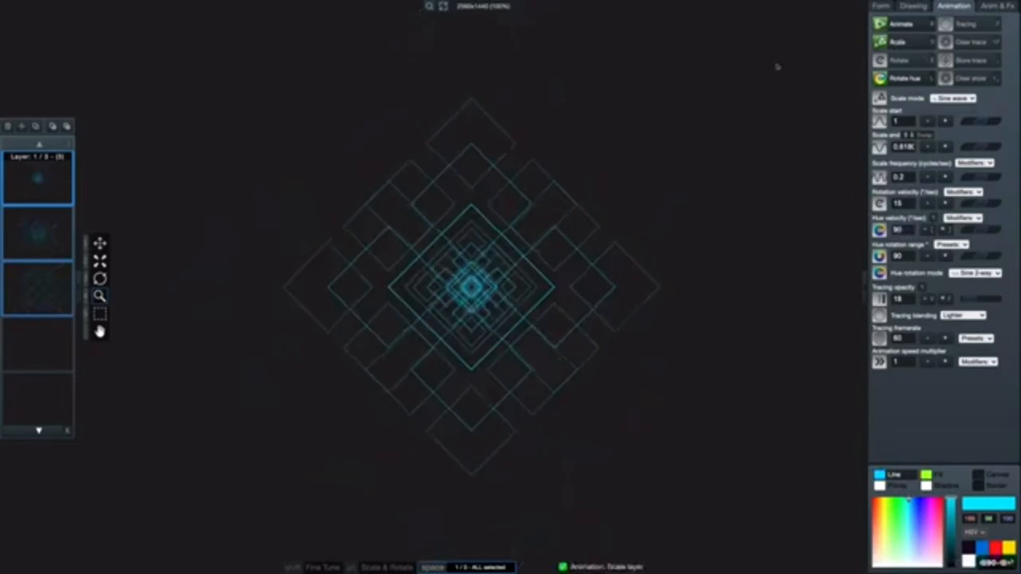
pyautogui.press('x')
pyautogui.press('p')
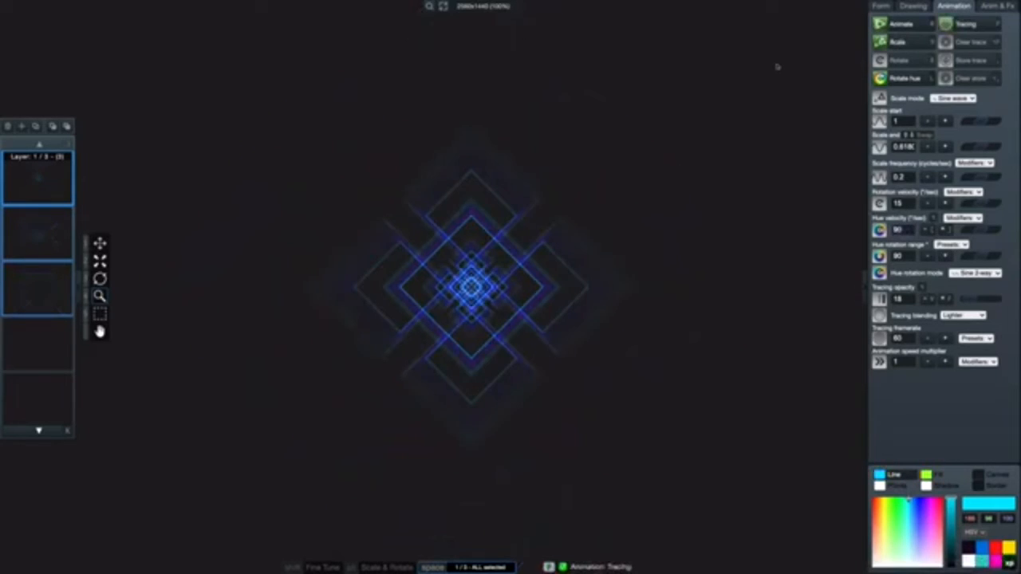
pyautogui.press('o')
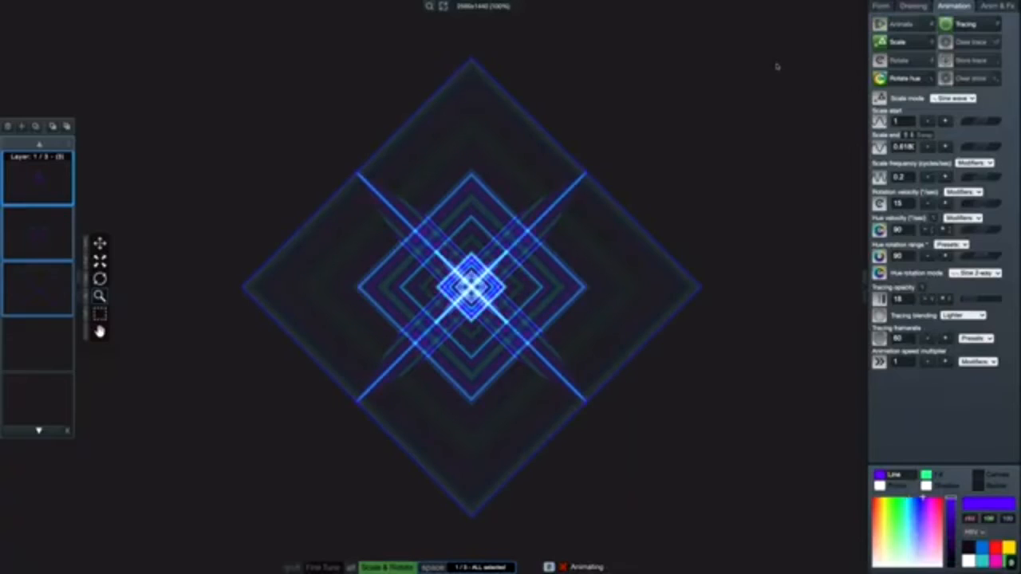
# - Clear the tracing, change the diamond forms to hexagons and run the animation
pyautogui.hotkey('alt', 'p')
pyautogui.press('s')
pyautogui.press('s')
pyautogui.press('o')
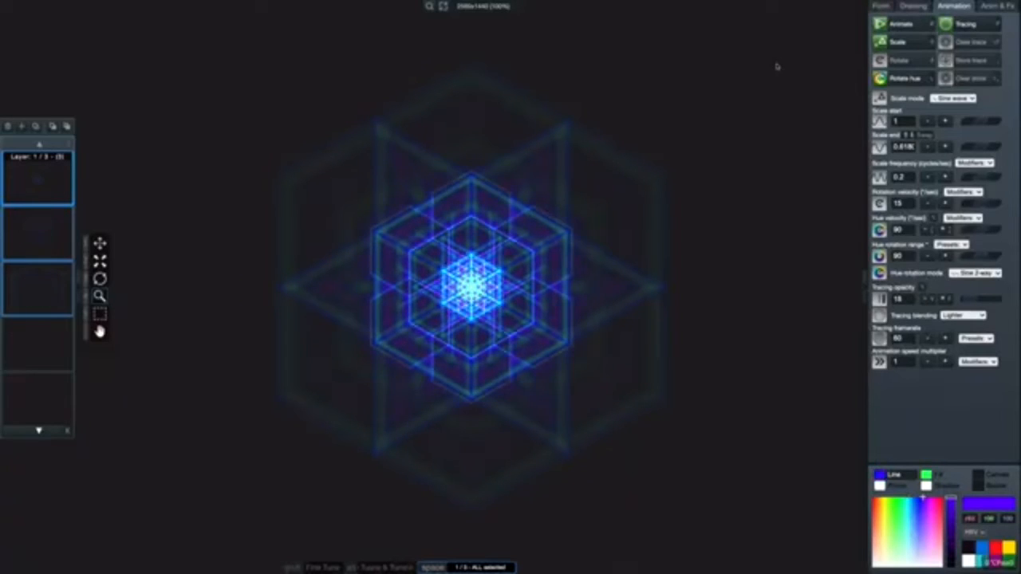
# - Set the recursion depth to 0, enlarge the nested hexagons and run a fresh traced animation in Sine 2-way mode
pyautogui.press('o')
pyautogui.hotkey('alt', 'p')
pyautogui.press('z')
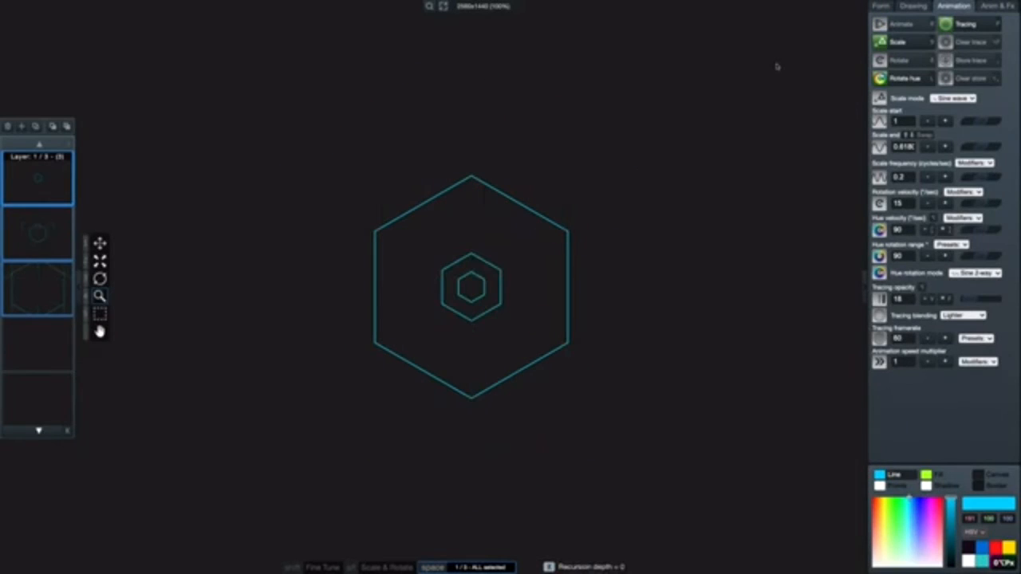
pyautogui.press('h')
pyautogui.scroll(4, 538, 187)
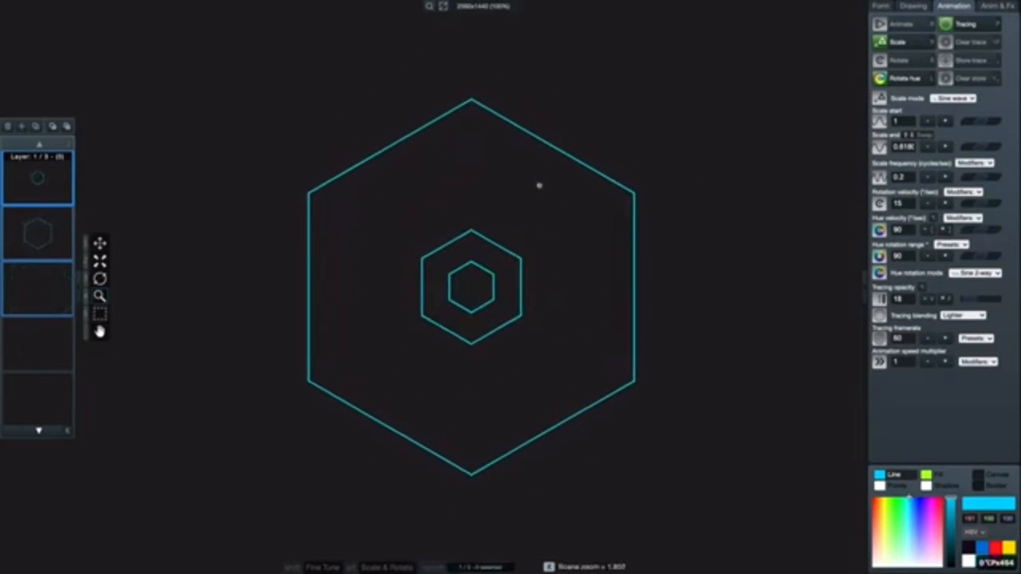
pyautogui.press('o')
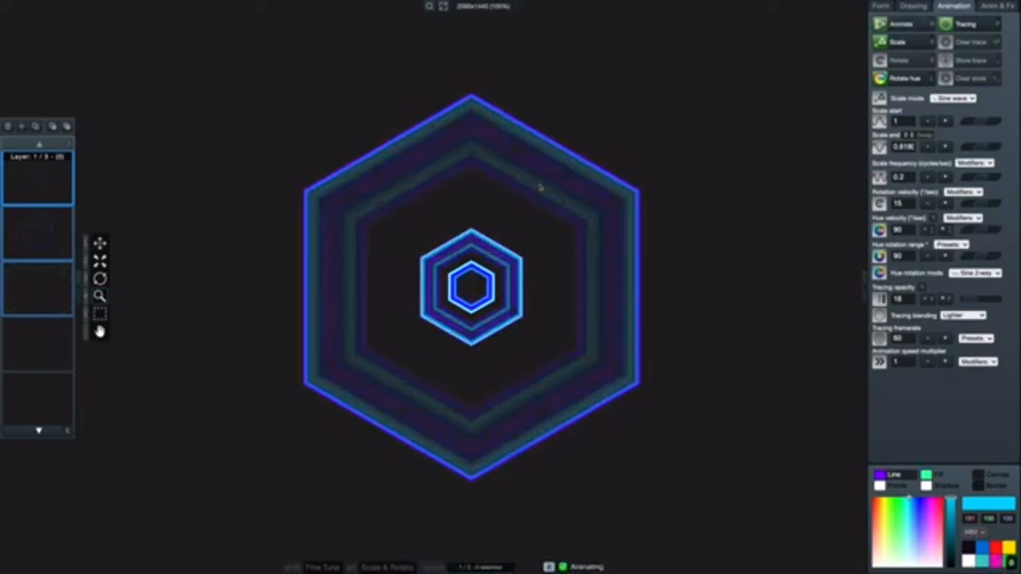
pyautogui.press('o')
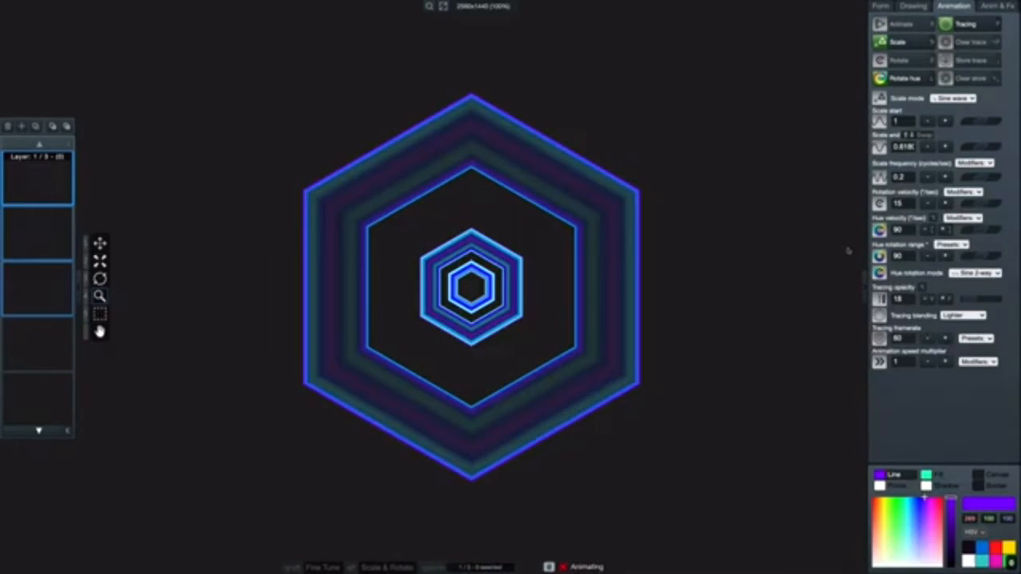
# - Clear the tracing, change the hue rotation mode to Linear and trace the hexagon animation again
pyautogui.hotkey('alt', 'p')
pyautogui.click(979, 274)
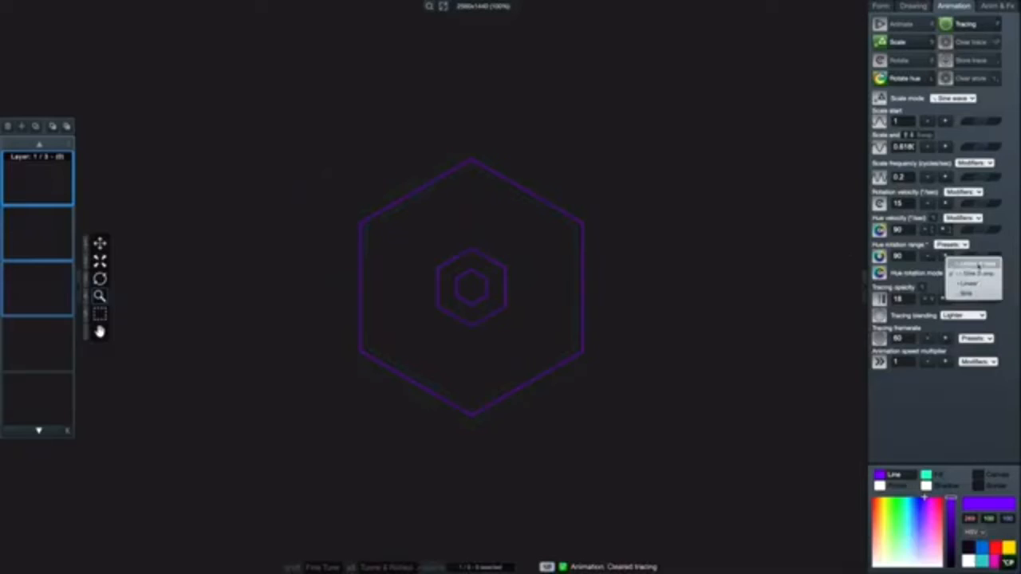
pyautogui.click(969, 284)
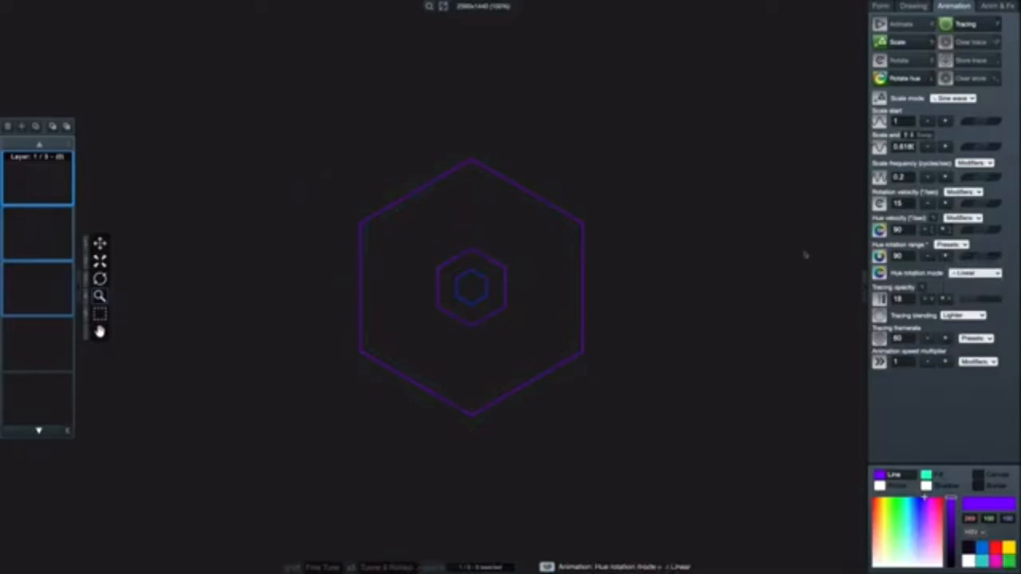
pyautogui.press('o')
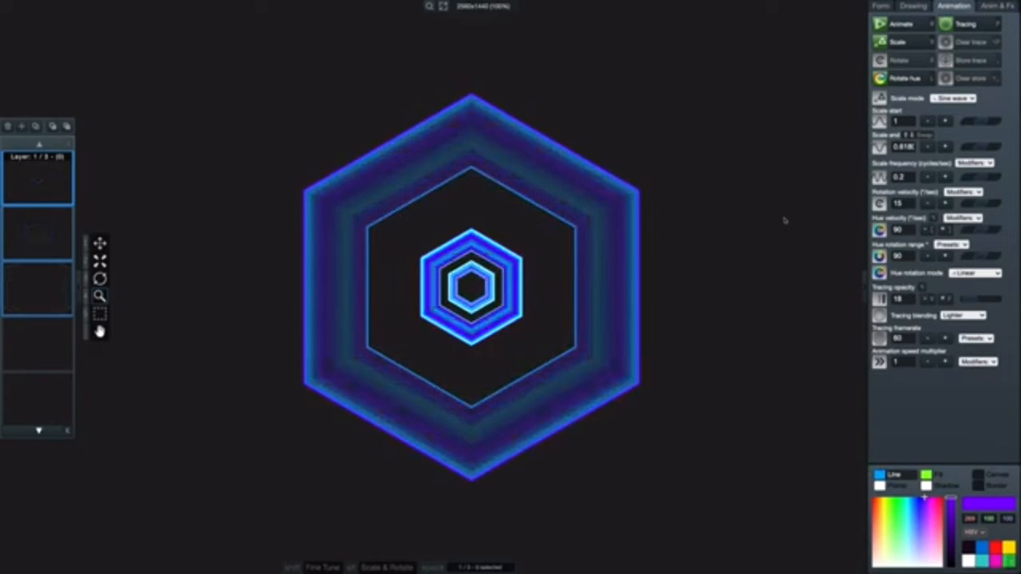
pyautogui.press('o')
# - Trace the hexagon animation in Linear 2-way hue rotation mode, clear the tracing, and set the mode back to Linear
pyautogui.click(997, 274)
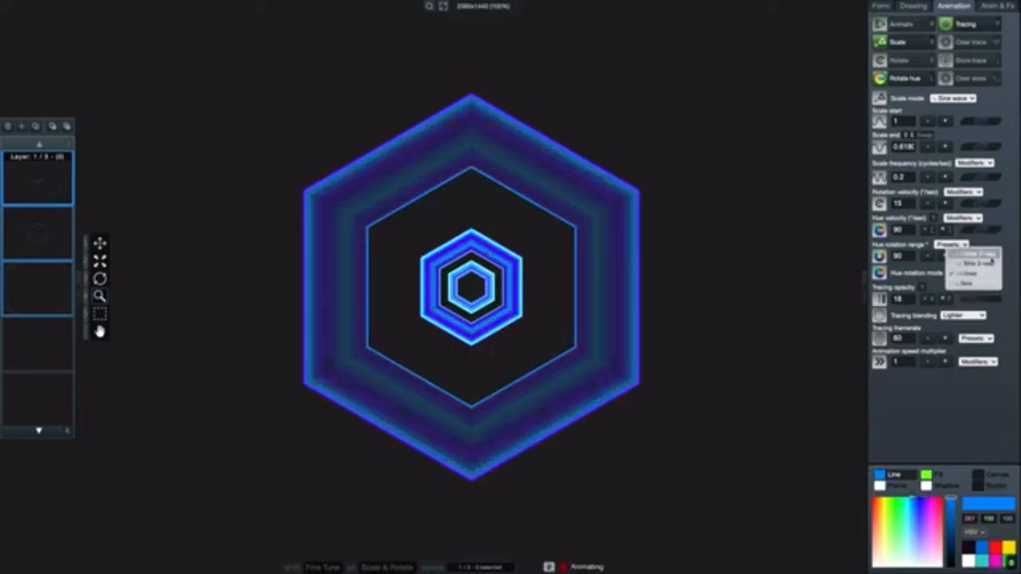
pyautogui.click(987, 273)
pyautogui.press('o')
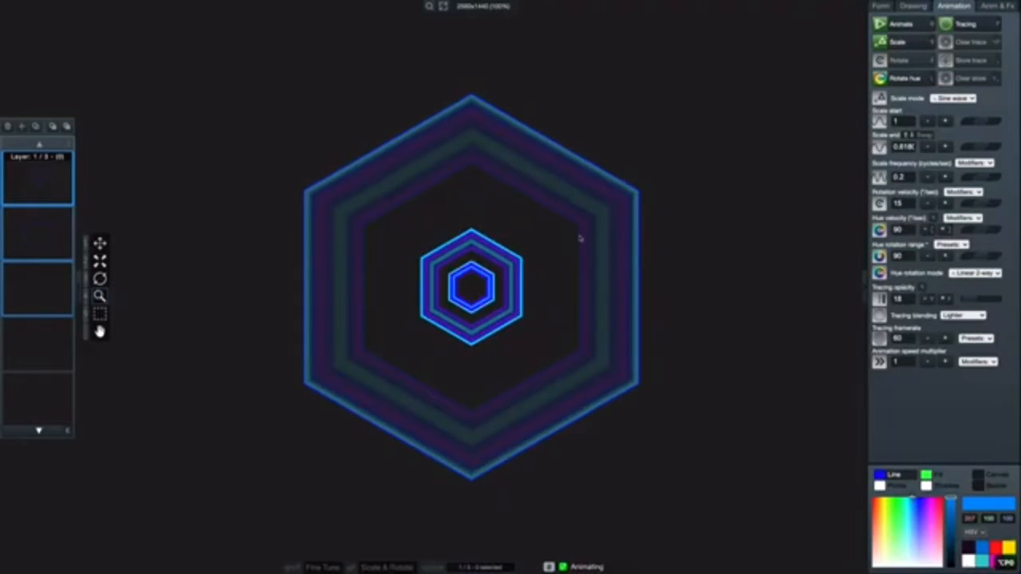
pyautogui.press('o')
pyautogui.hotkey('alt', 'p')
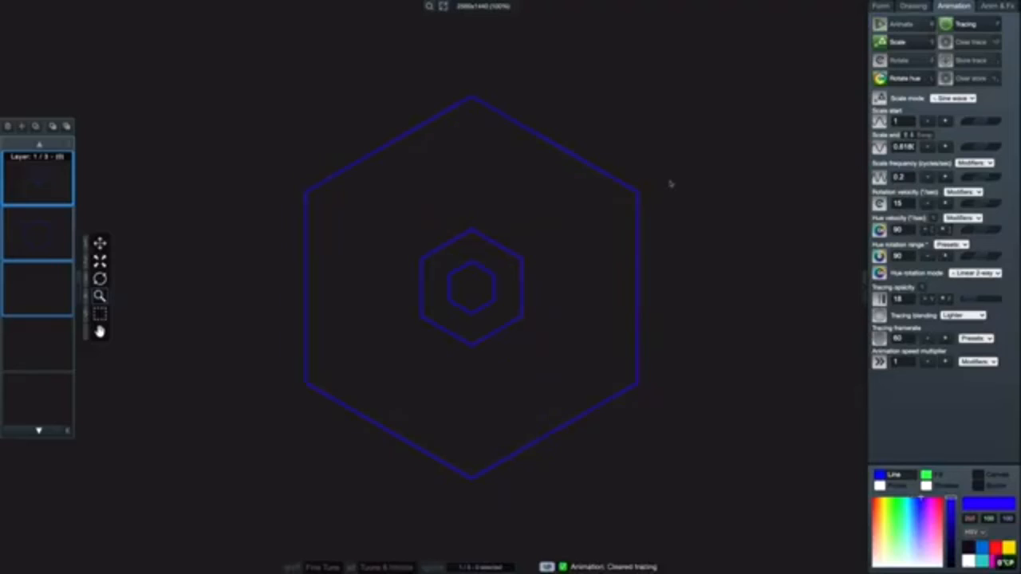
pyautogui.click(987, 275)
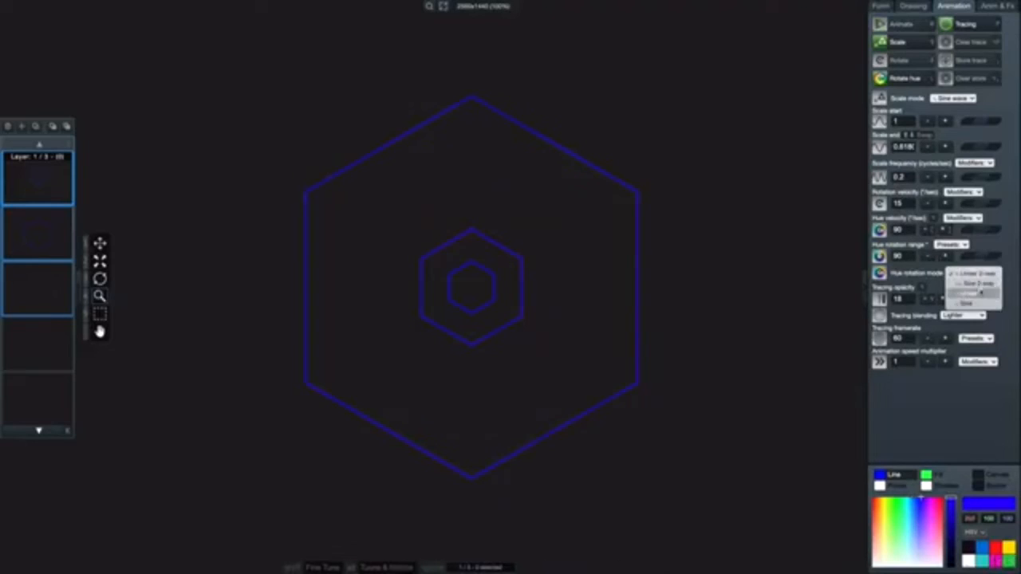
pyautogui.click(983, 293)
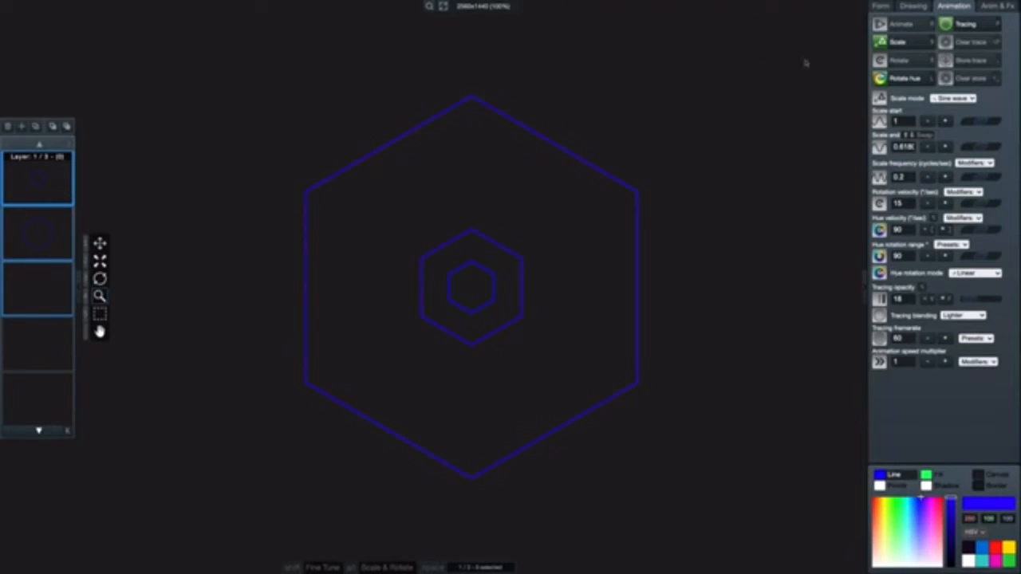
# - Turn the plain hexagons on all layers into a larger nested lattice and rotate its color hues to green
pyautogui.click(897, 78)
pyautogui.press('5')
pyautogui.hotkey('space', 's')
pyautogui.moveTo(546, 243); pyautogui.dragTo(521, 256)
pyautogui.hotkey('space', ']')
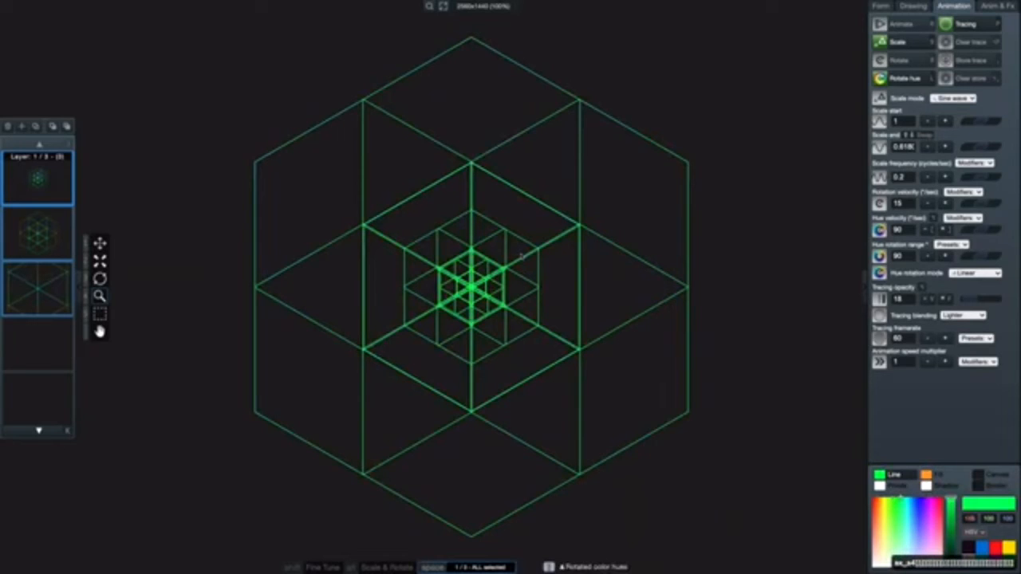
# - Set the canvas size to 1440x1440 px using the 1:1 ratio preset and lighten the canvas color slightly
pyautogui.click(479, 10)
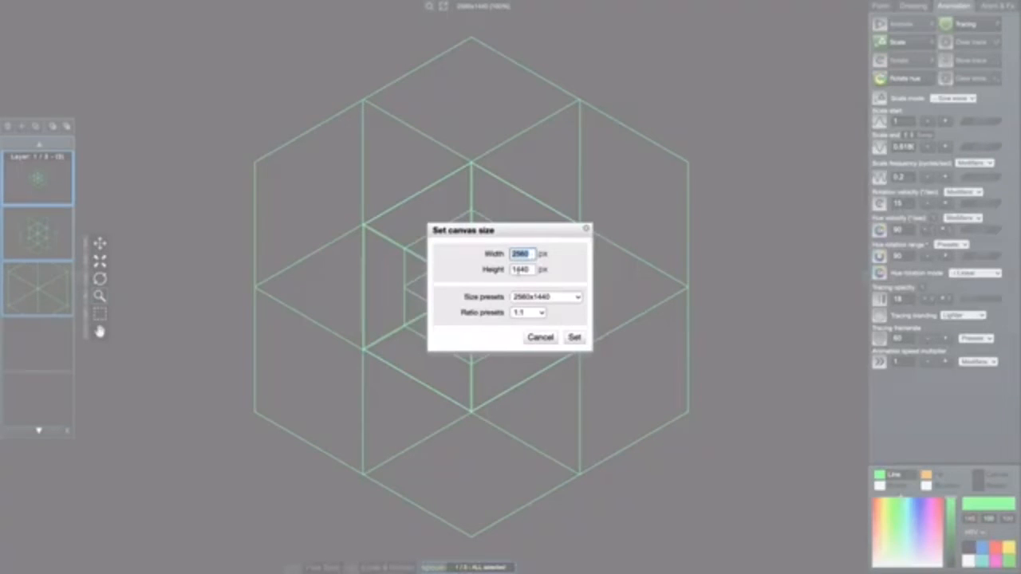
pyautogui.click(541, 314)
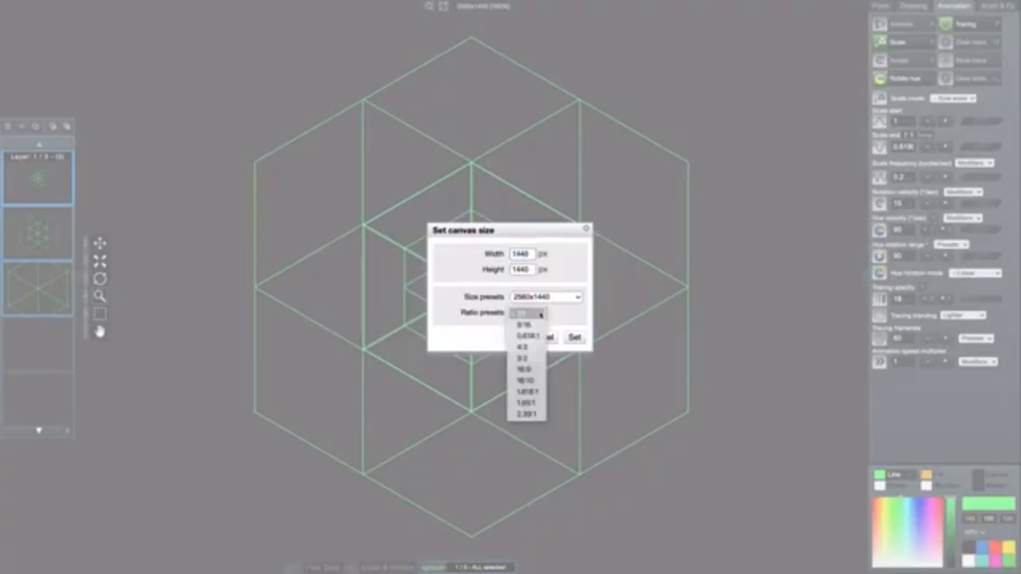
pyautogui.click(541, 314)
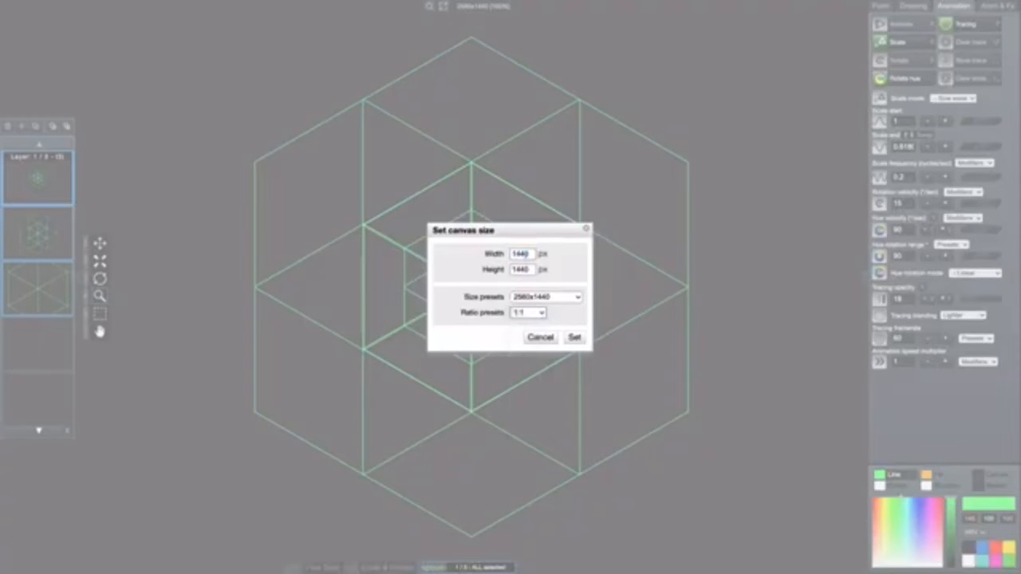
pyautogui.click(574, 337)
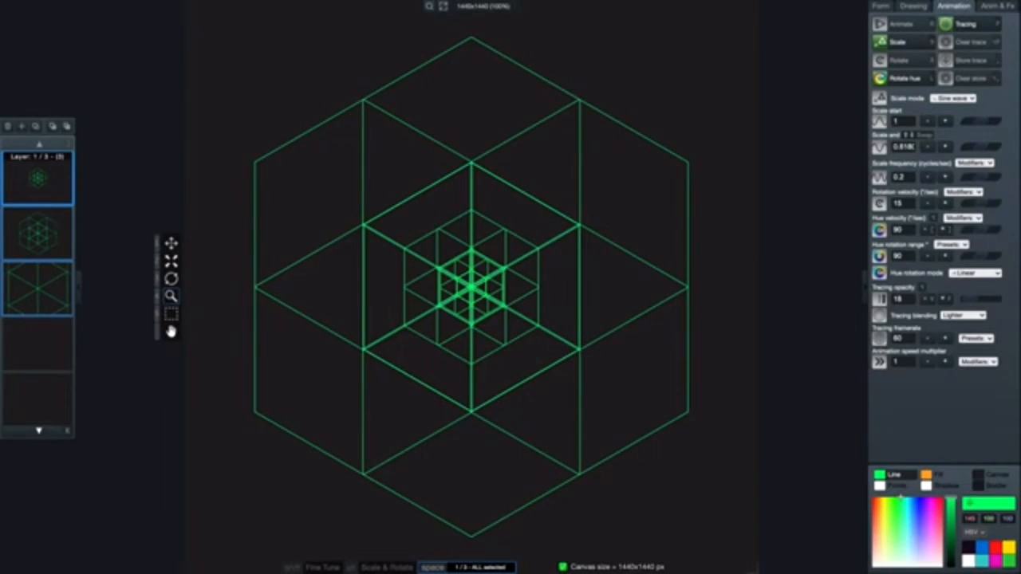
pyautogui.click(996, 476)
pyautogui.moveTo(951, 560); pyautogui.dragTo(951, 552)
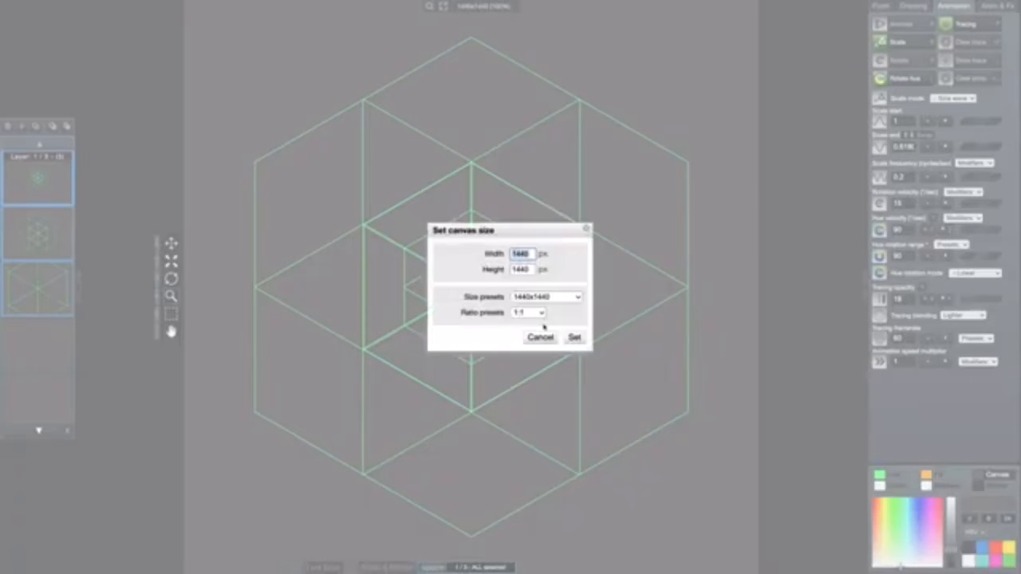
# - Set the canvas size to 2560x1440 px using the 16:9 ratio preset
pyautogui.click(542, 312)
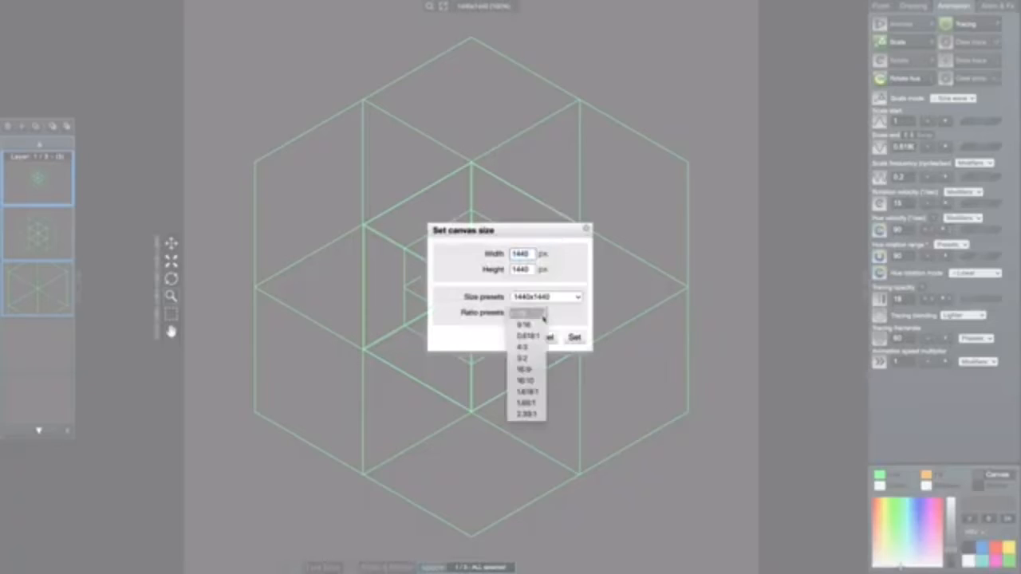
pyautogui.click(540, 371)
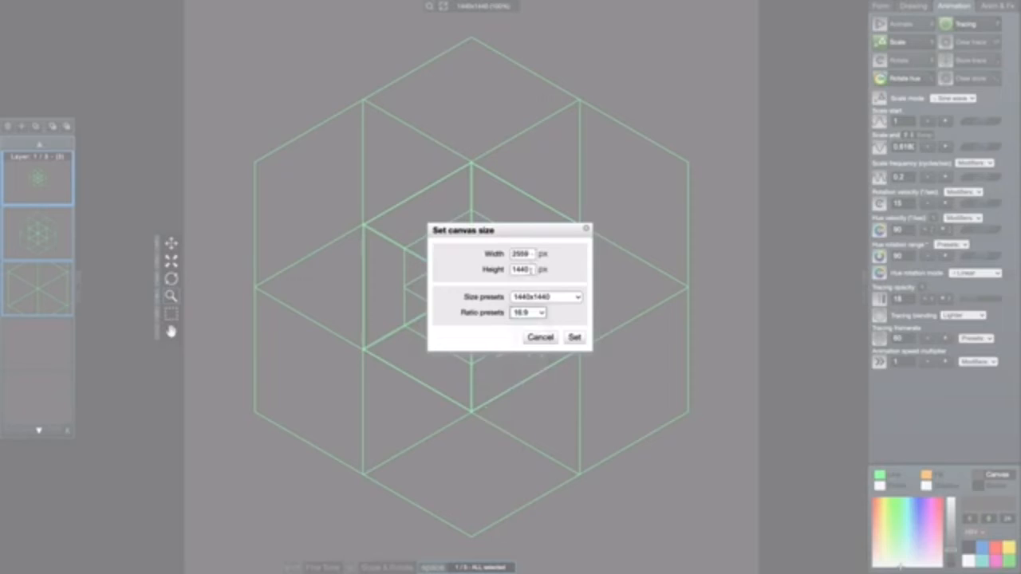
pyautogui.click(574, 338)
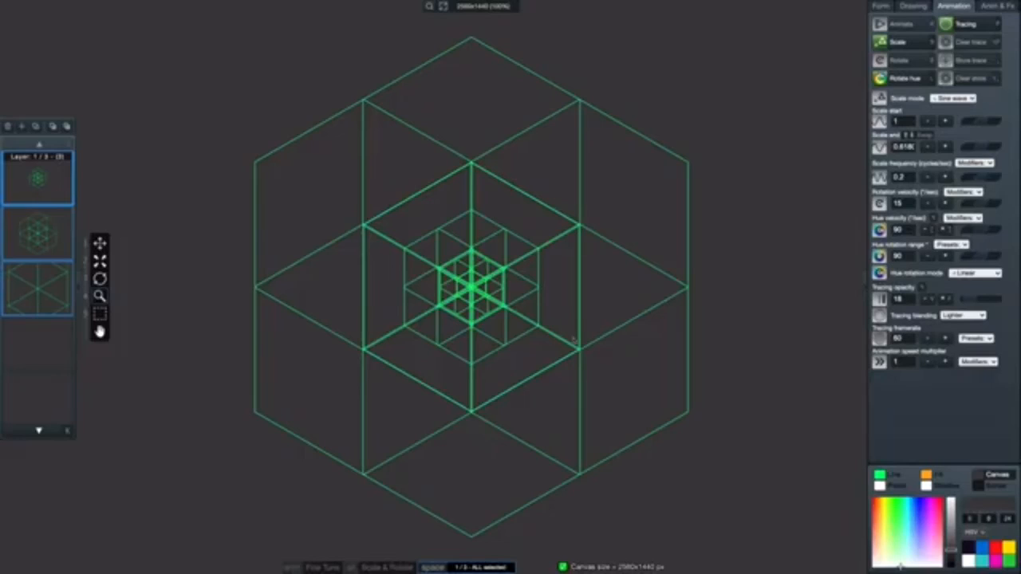
# - Set the canvas size to 810x1440 px using the 9:16 ratio preset
pyautogui.click(469, 8)
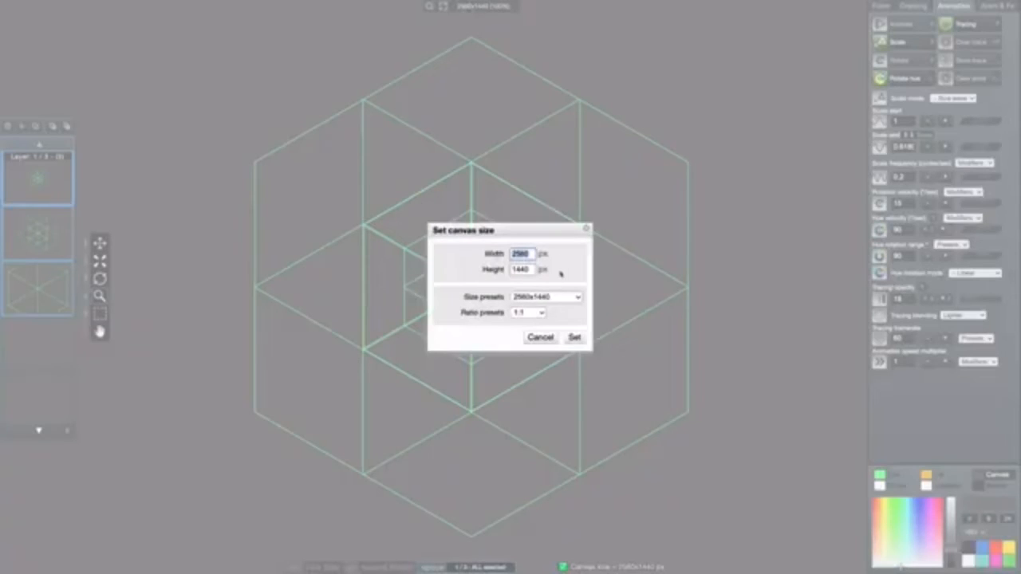
pyautogui.click(545, 312)
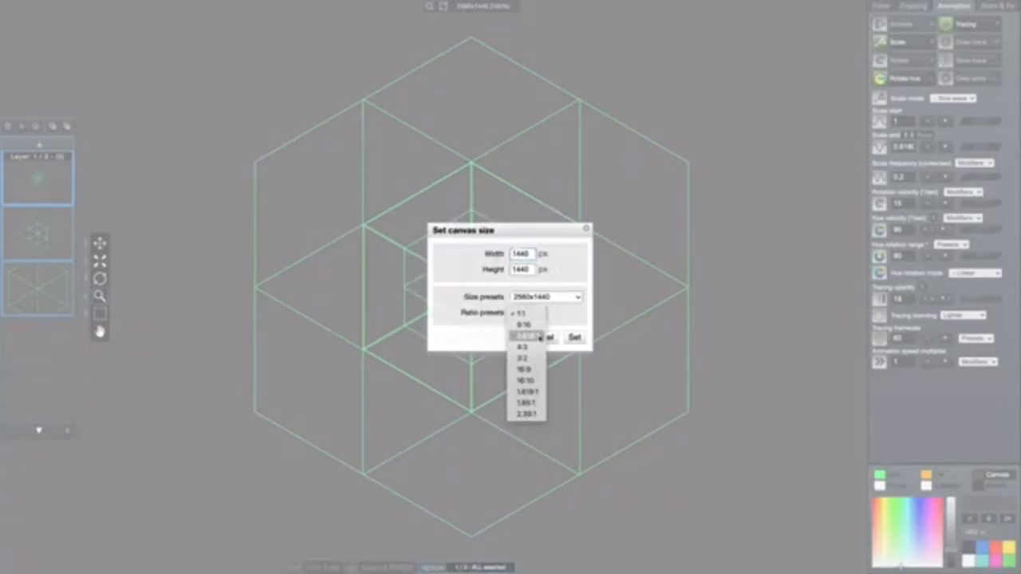
pyautogui.click(540, 338)
pyautogui.click(540, 313)
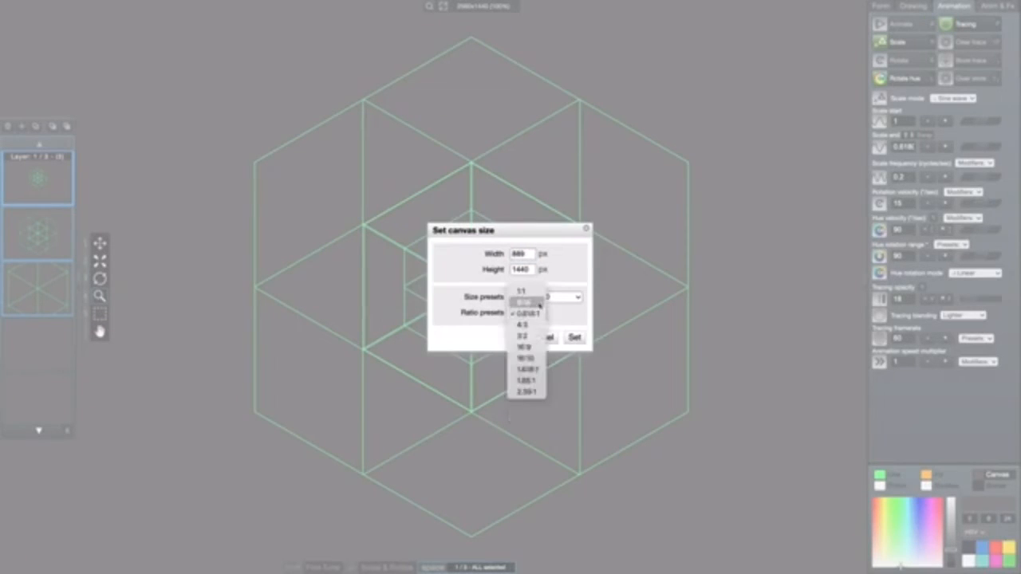
pyautogui.click(540, 303)
pyautogui.click(574, 338)
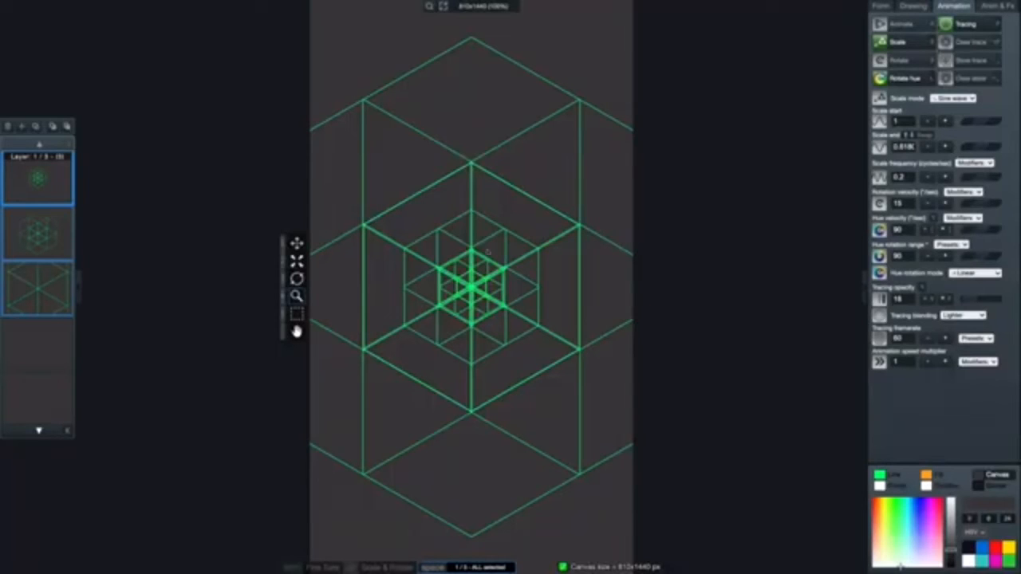
# - Scale the scene down to fit within the portrait canvas and turn the hexagon figure into a denser lattice
pyautogui.scroll(-3, 479, 231)
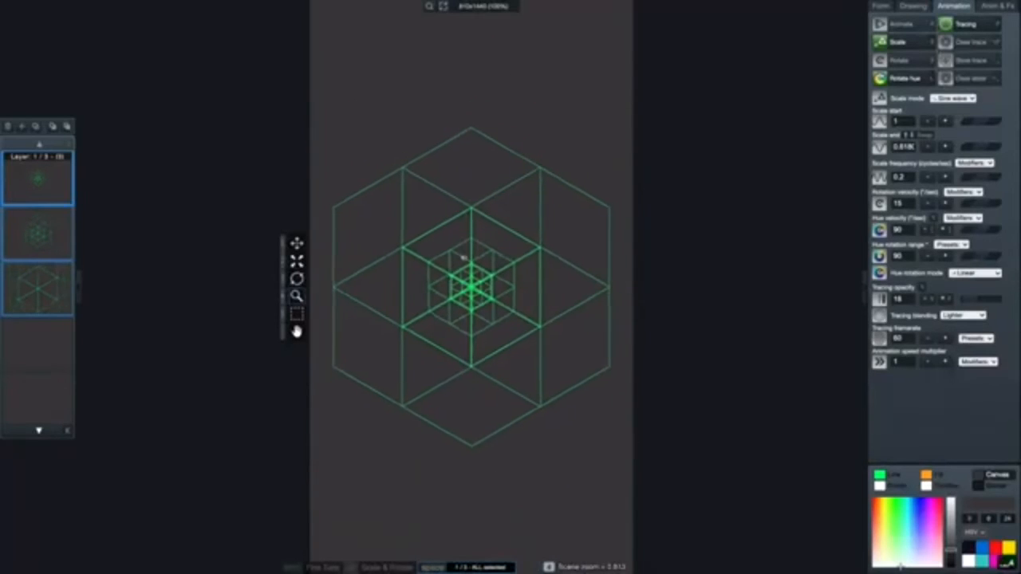
pyautogui.scroll(-1, 463, 260)
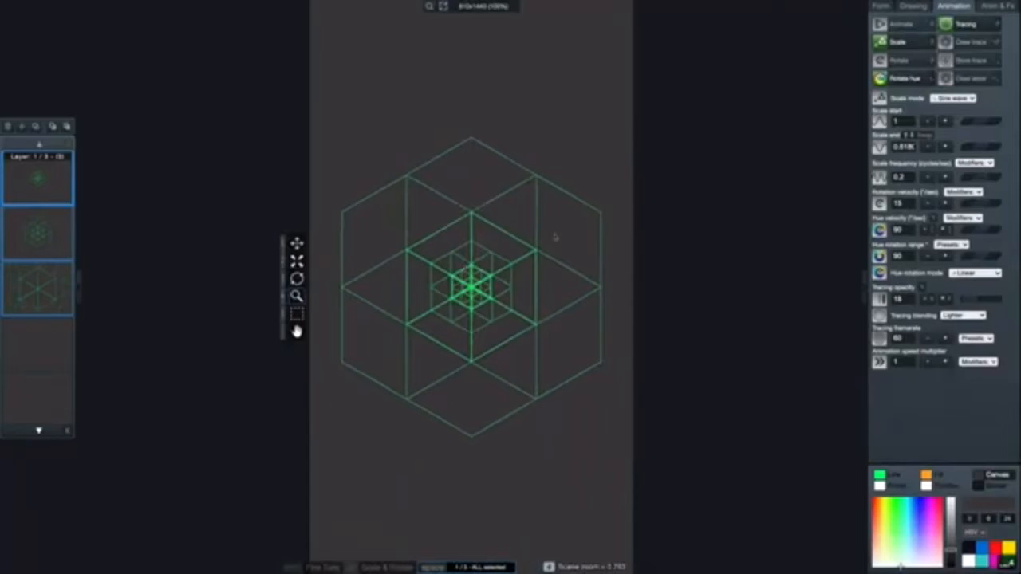
pyautogui.press('5')
pyautogui.scroll(-3, 500, 221)
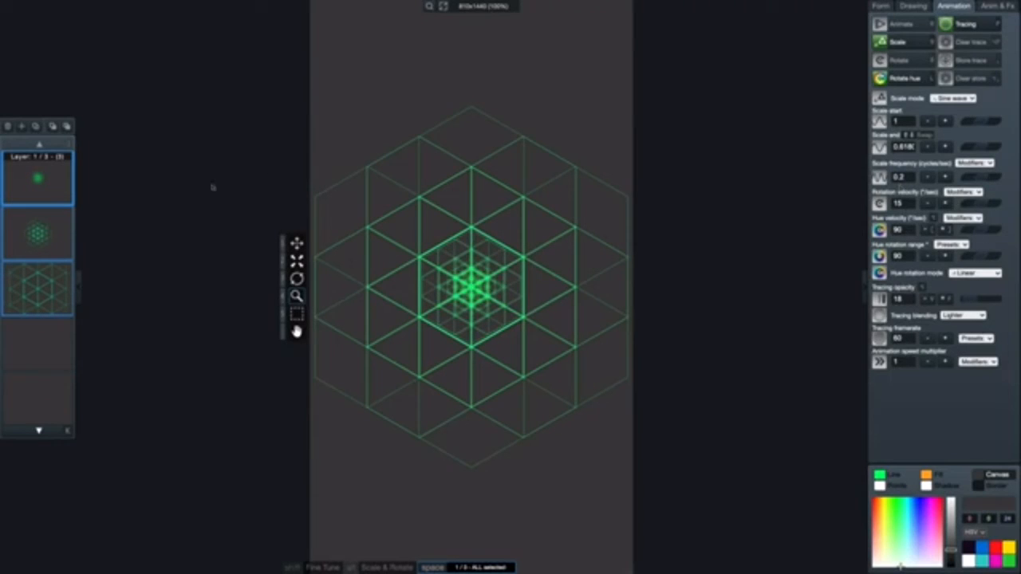
# - Open the second scene in the list of recent files
pyautogui.click(78, 4)
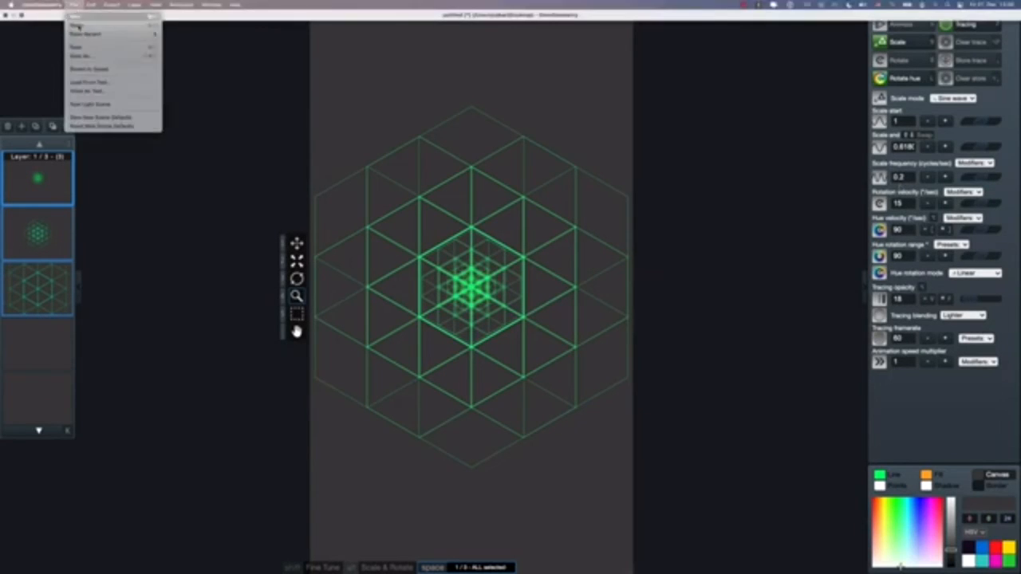
pyautogui.moveTo(112, 34)
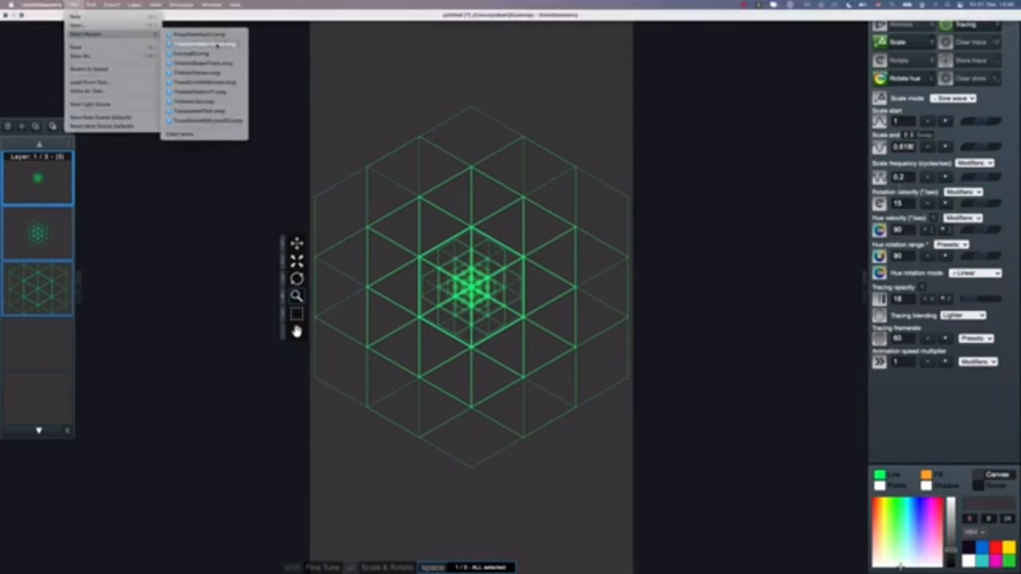
pyautogui.click(216, 44)
pyautogui.click(549, 319)
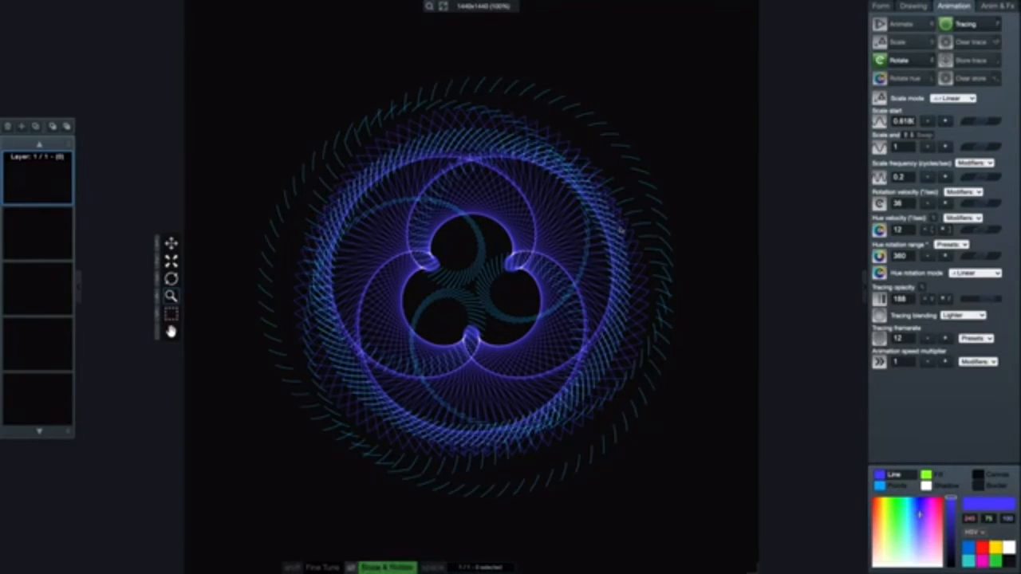
# - Clear and turn off the tracing, set the line weight to 13.3 and start the triangles' rotation animation
pyautogui.hotkey('alt', 'p')
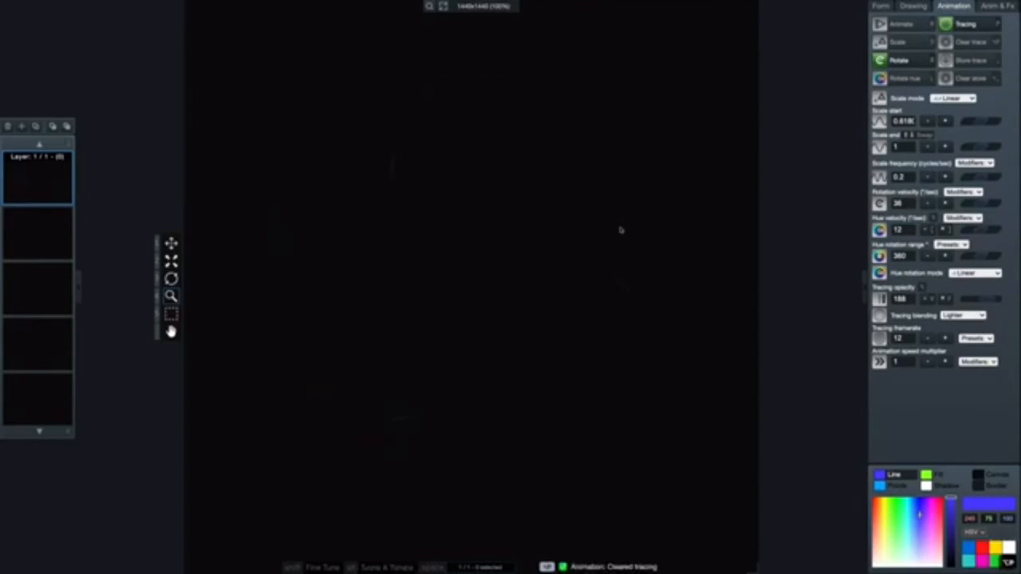
pyautogui.press('e')
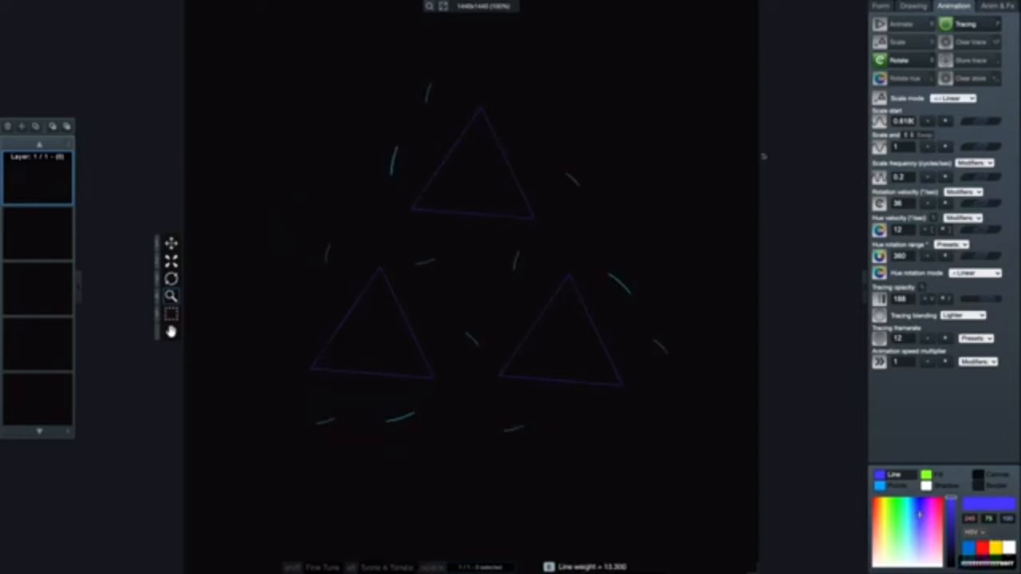
pyautogui.click(968, 27)
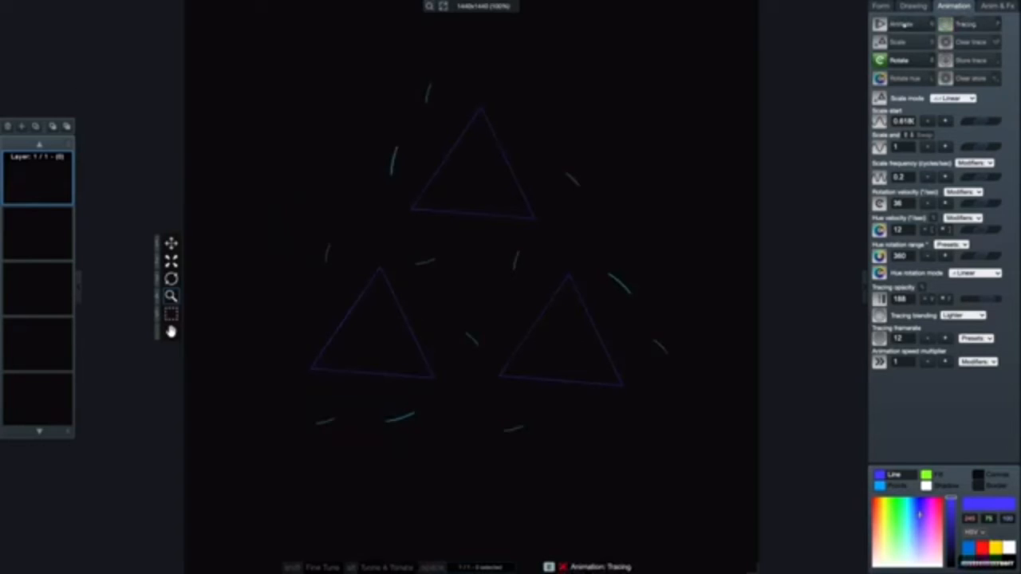
pyautogui.click(907, 25)
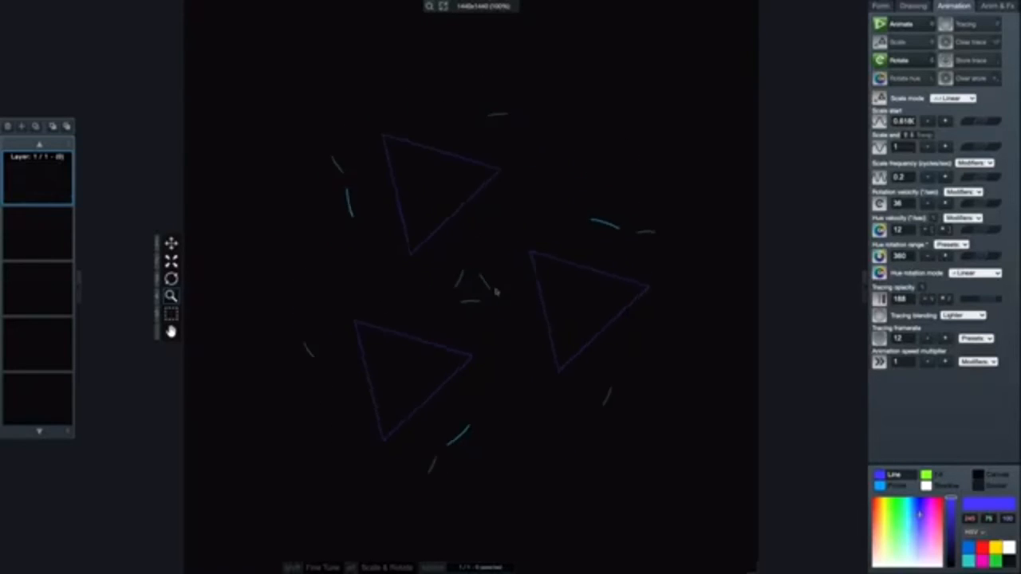
# - Lengthen the point arcs around the rotating triangles past 310 until they form nearly full circles
pyautogui.hotkey('alt', '0')
pyautogui.hotkey('alt', '0')
pyautogui.hotkey('alt', '0')
pyautogui.hotkey('alt', '0')
pyautogui.hotkey('alt', '0')
pyautogui.hotkey('alt', '0')
pyautogui.hotkey('alt', '0')
pyautogui.hotkey('alt', '0')
pyautogui.hotkey('alt', '0')
pyautogui.hotkey('alt', '0')
pyautogui.hotkey('alt', '0')
pyautogui.hotkey('alt', '0')
pyautogui.hotkey('alt', '0')
pyautogui.hotkey('alt', '0')
pyautogui.hotkey('alt', '0')
pyautogui.hotkey('alt', '0')
pyautogui.hotkey('alt', '0')
pyautogui.hotkey('alt', '0')
pyautogui.hotkey('alt', '0')
pyautogui.hotkey('alt', '0')
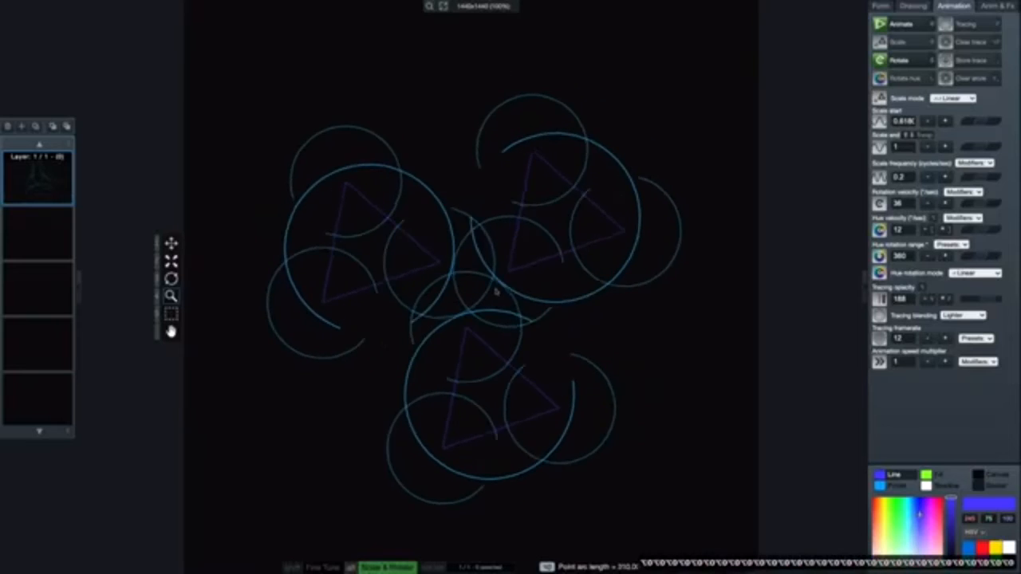
pyautogui.hotkey('alt', '0')
pyautogui.hotkey('alt', '0')
pyautogui.hotkey('alt', '0')
pyautogui.hotkey('alt', '0')
pyautogui.hotkey('alt', '0')
pyautogui.hotkey('alt', '0')
pyautogui.hotkey('alt', '0')
pyautogui.hotkey('alt', '0')
pyautogui.hotkey('alt', '0')
pyautogui.hotkey('alt', '0')
pyautogui.hotkey('alt', '0')
pyautogui.hotkey('alt', '0')
pyautogui.hotkey('alt', '0')
pyautogui.hotkey('alt', '0')
# - Shorten the point arcs around the rotating triangles back to small curved segments
pyautogui.hotkey('alt', '9')
pyautogui.hotkey('alt', '9')
pyautogui.hotkey('alt', '9')
pyautogui.hotkey('alt', '9')
pyautogui.hotkey('alt', '9')
pyautogui.hotkey('alt', '9')
pyautogui.hotkey('alt', '9')
pyautogui.hotkey('alt', '9')
pyautogui.hotkey('alt', '9')
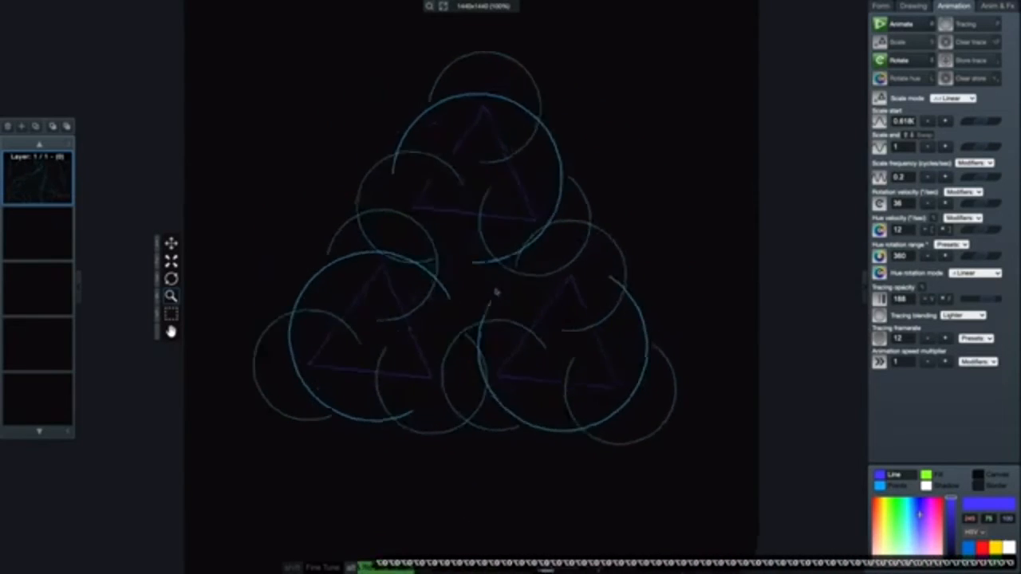
pyautogui.hotkey('alt', '9')
pyautogui.hotkey('alt', '9')
pyautogui.hotkey('alt', '9')
pyautogui.hotkey('alt', '9')
pyautogui.hotkey('alt', '9')
pyautogui.hotkey('alt', '9')
pyautogui.hotkey('alt', '9')
pyautogui.hotkey('alt', '9')
pyautogui.hotkey('alt', '9')
pyautogui.hotkey('alt', '9')
pyautogui.hotkey('alt', '9')
pyautogui.hotkey('alt', '9')
pyautogui.hotkey('alt', '9')
pyautogui.hotkey('alt', '9')
pyautogui.hotkey('alt', '9')
pyautogui.hotkey('alt', '9')
pyautogui.hotkey('alt', '9')
pyautogui.hotkey('alt', '9')
pyautogui.hotkey('alt', '9')
pyautogui.hotkey('alt', '9')
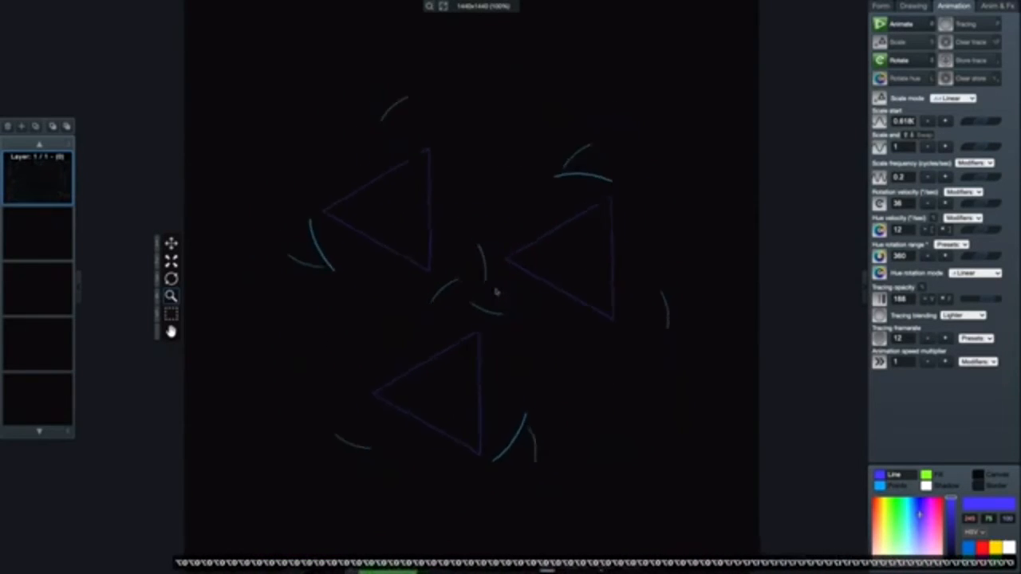
pyautogui.hotkey('alt', '9')
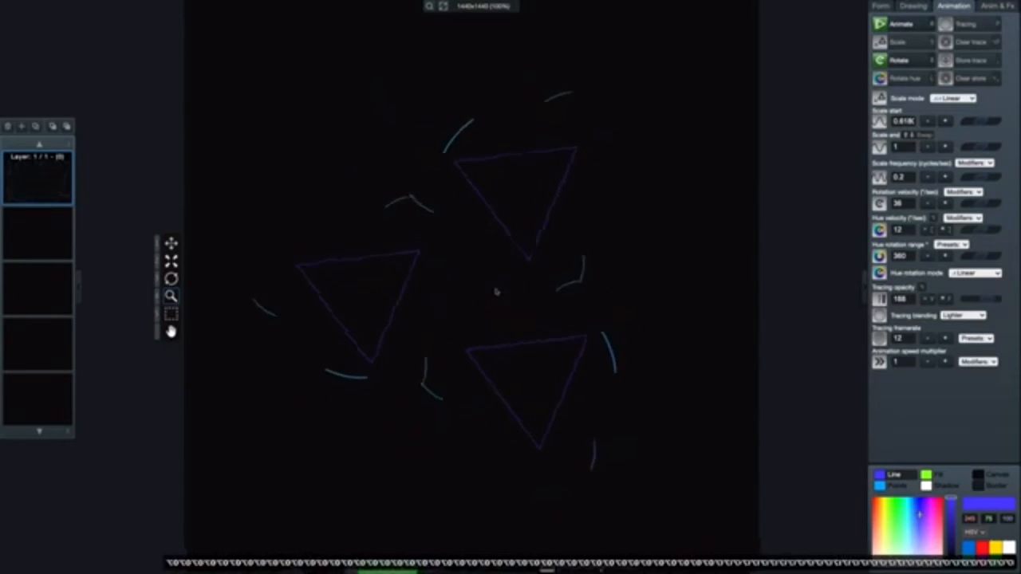
# - Turn tracing on and trace the rotating triangles with their short arcs, clearing the tracing to start it over
pyautogui.press('f')
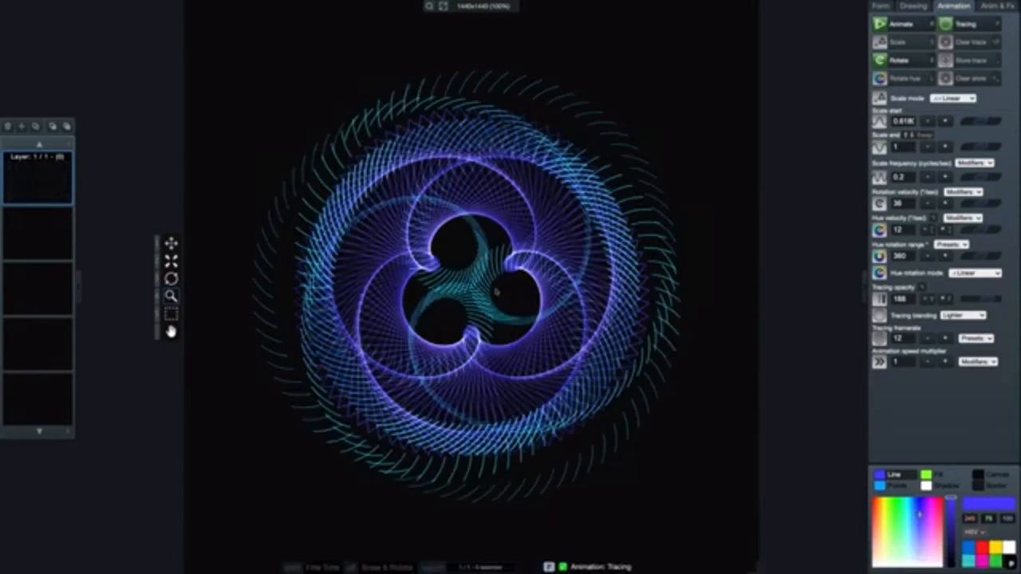
pyautogui.hotkey('alt', '9')
pyautogui.hotkey('alt', 'f')
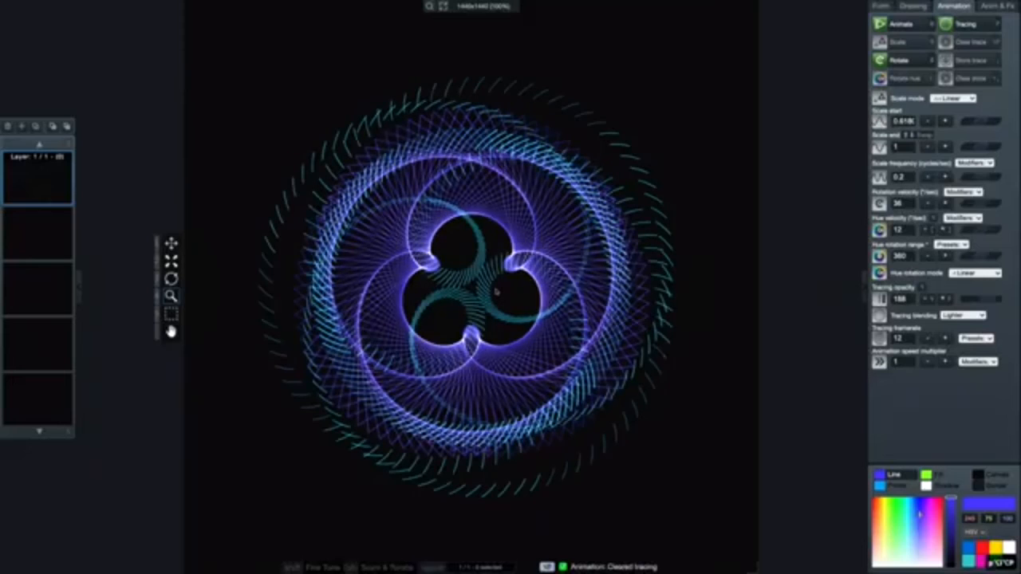
pyautogui.hotkey('alt', 'f')
pyautogui.hotkey('alt', '9')
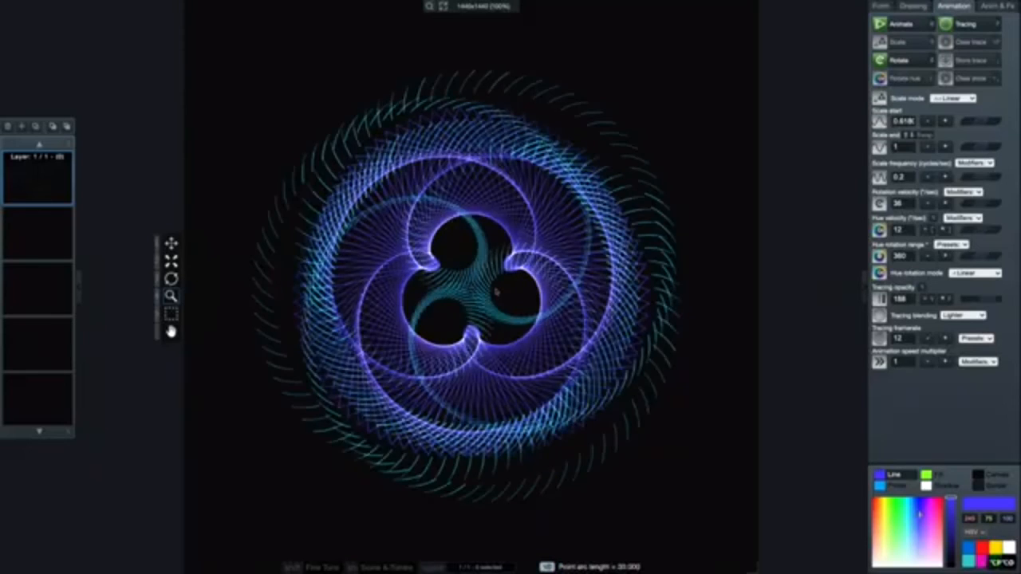
pyautogui.hotkey('alt', 'f')
# - Pause the animation and clear the tracing, then run the animation again with tracing turned off
pyautogui.press('d')
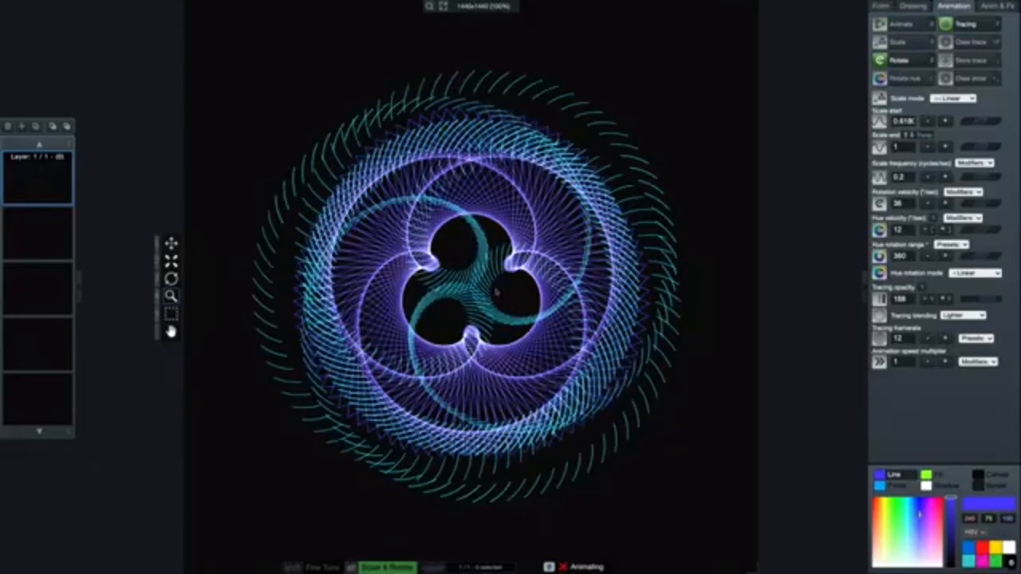
pyautogui.press('d')
pyautogui.hotkey('alt', 'f')
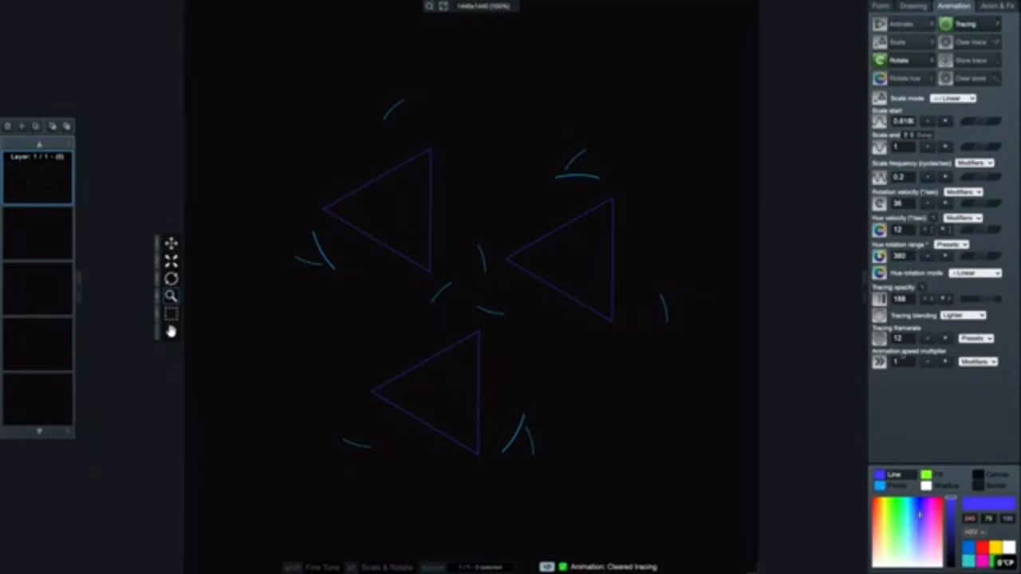
pyautogui.press('0')
pyautogui.hotkey('alt', 'p')
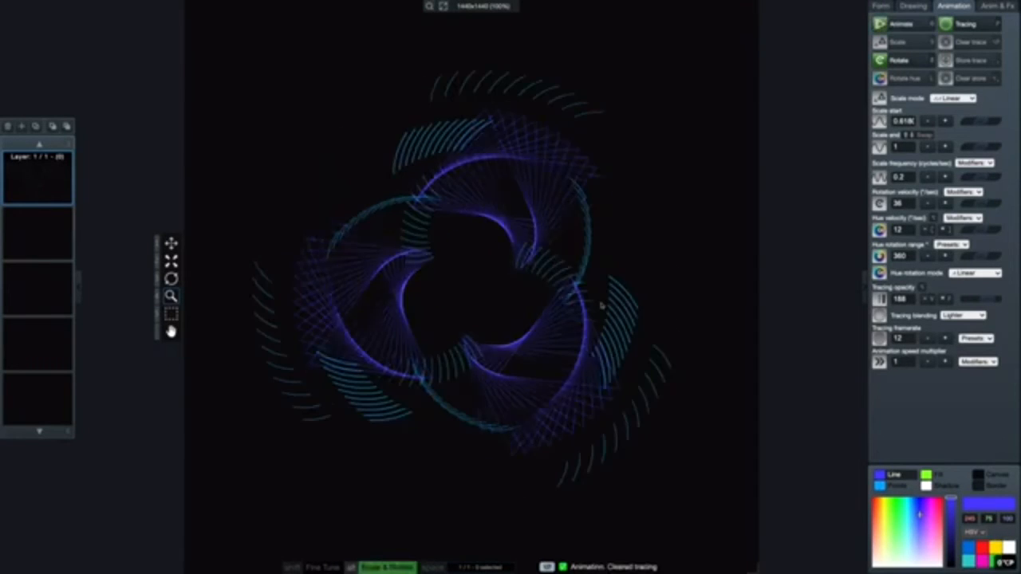
pyautogui.press('p')
pyautogui.hotkey('alt', 'p')
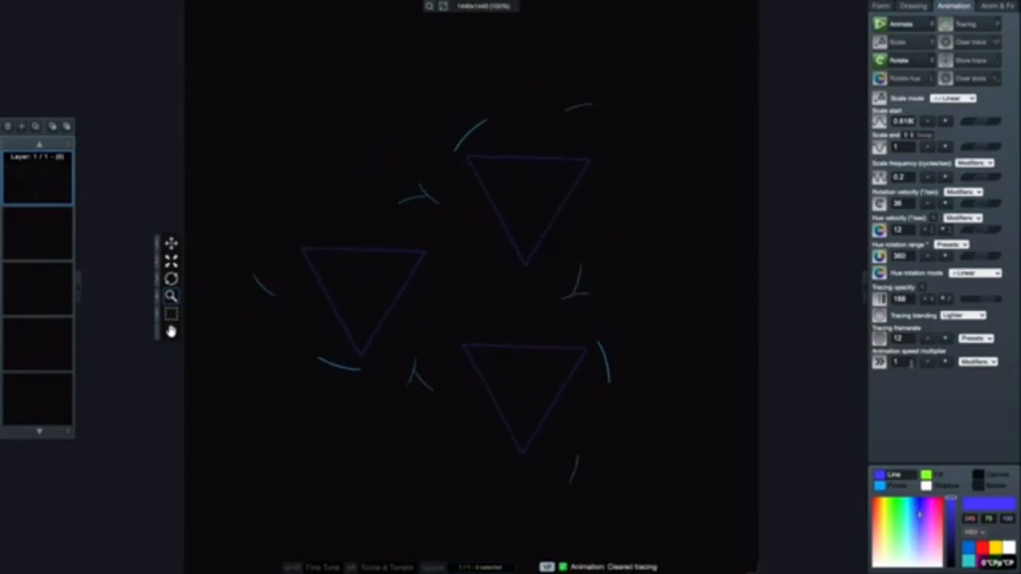
# - Slow the running animation by setting its speed multiplier to 0.5 and then to 0.25
pyautogui.click(911, 364)
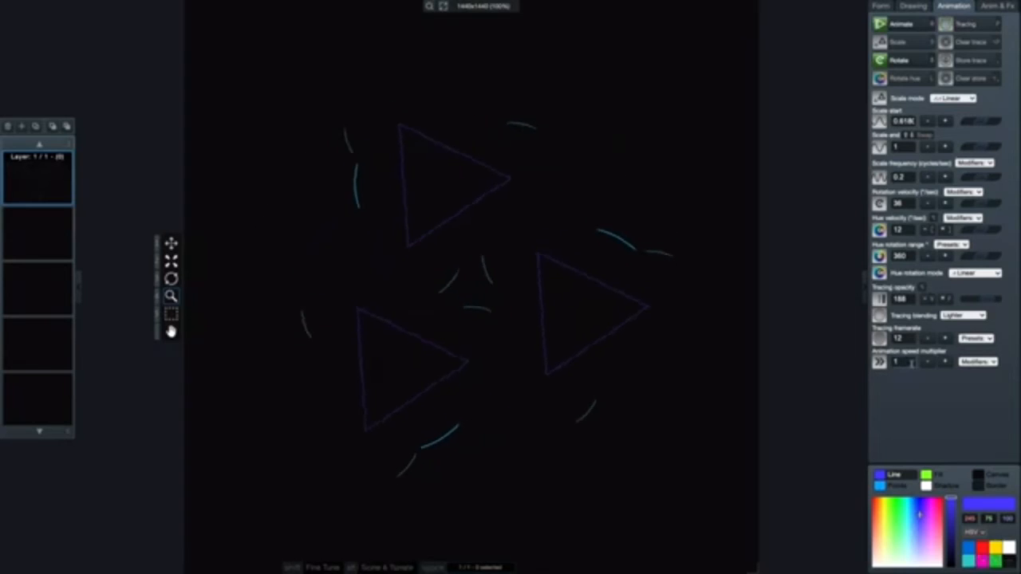
pyautogui.press('BackSpace')
pyautogui.write('0.5')
pyautogui.press('Return')
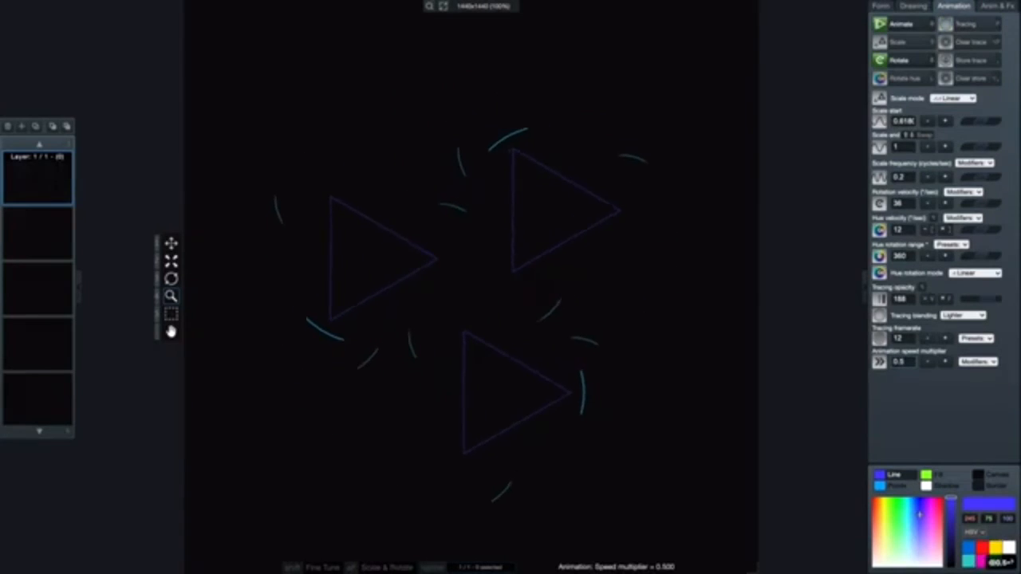
pyautogui.press('BackSpace')
pyautogui.write('2')
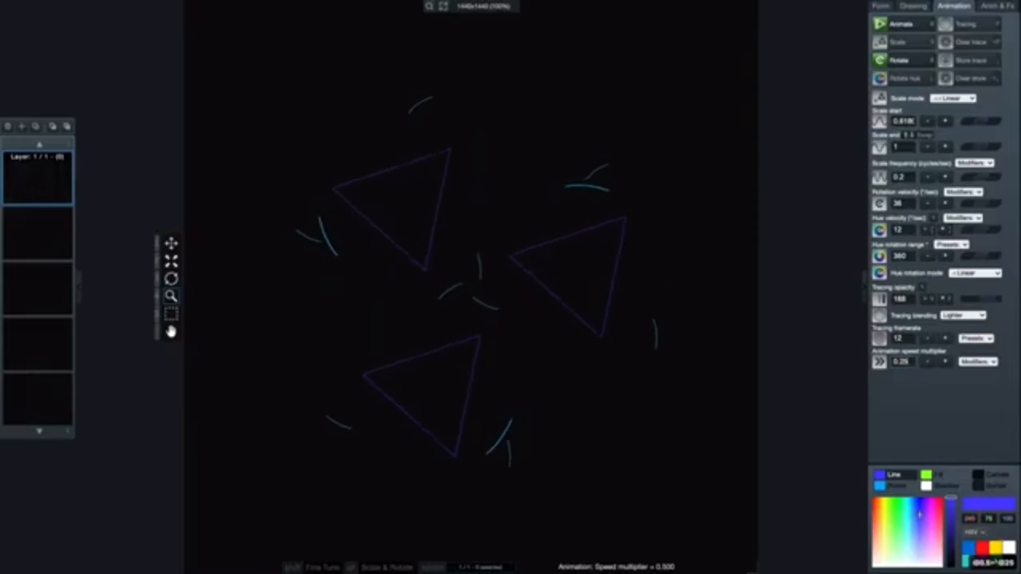
pyautogui.write('5')
pyautogui.press('Return')
# - Speed up the running animation by setting its speed multiplier to 2 and then to 4
pyautogui.press('BackSpace')
pyautogui.press('BackSpace')
pyautogui.press('BackSpace')
pyautogui.press('BackSpace')
pyautogui.write('2')
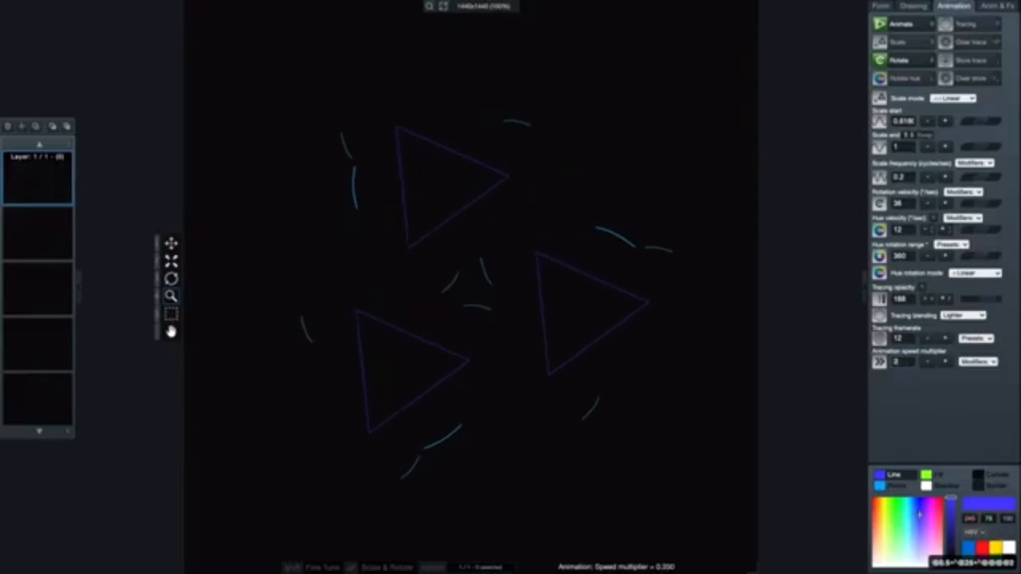
pyautogui.press('Return')
pyautogui.press('BackSpace')
pyautogui.write('4')
pyautogui.press('Return')
# - Reduce the animation speed multiplier stepwise to 3, 2 and finally 1
pyautogui.press('BackSpace')
pyautogui.write('6')
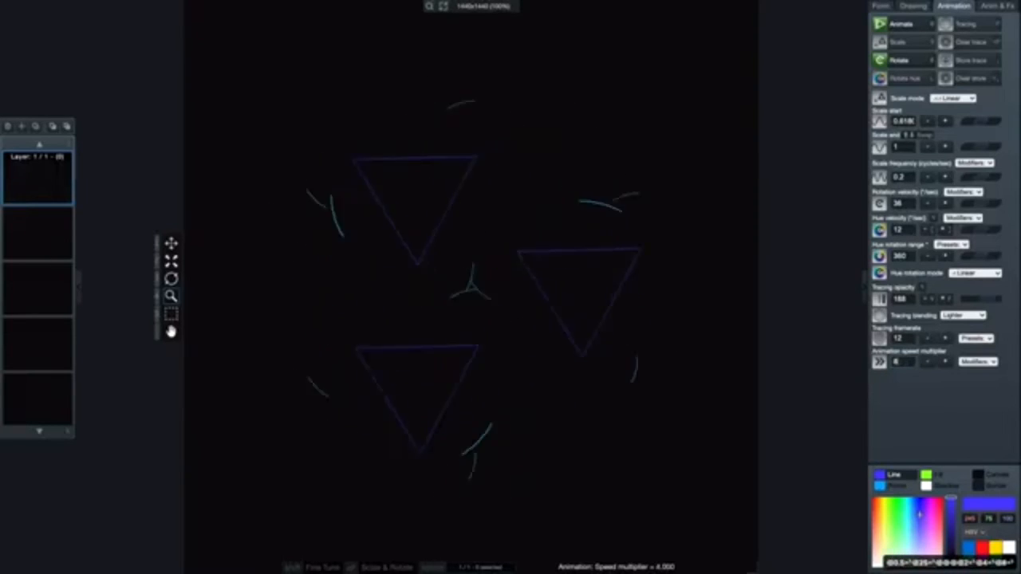
pyautogui.press('BackSpace')
pyautogui.write('3')
pyautogui.press('Return')
pyautogui.press('BackSpace')
pyautogui.write('2')
pyautogui.press('Return')
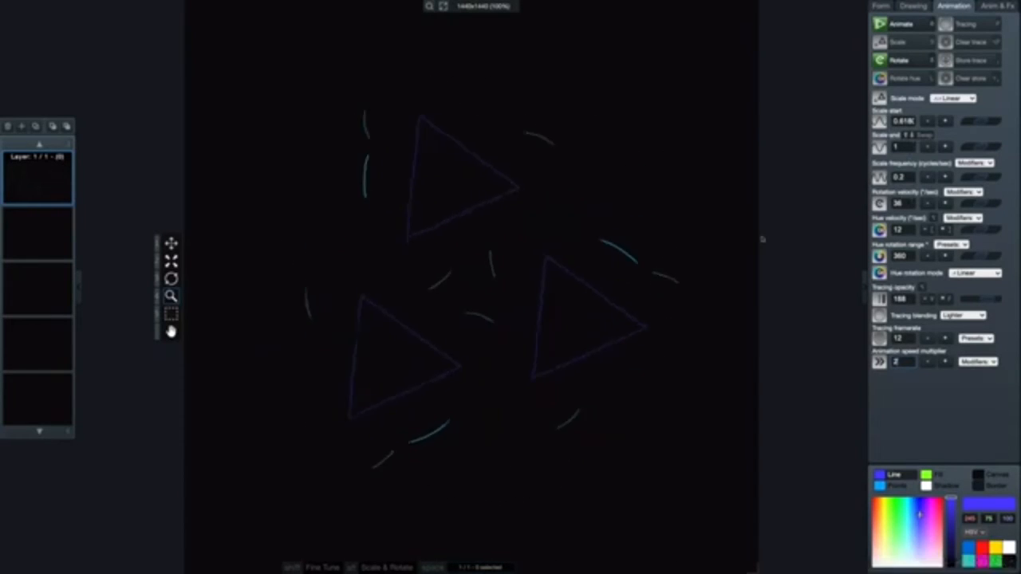
pyautogui.press('BackSpace')
pyautogui.write('1')
pyautogui.press('Return')
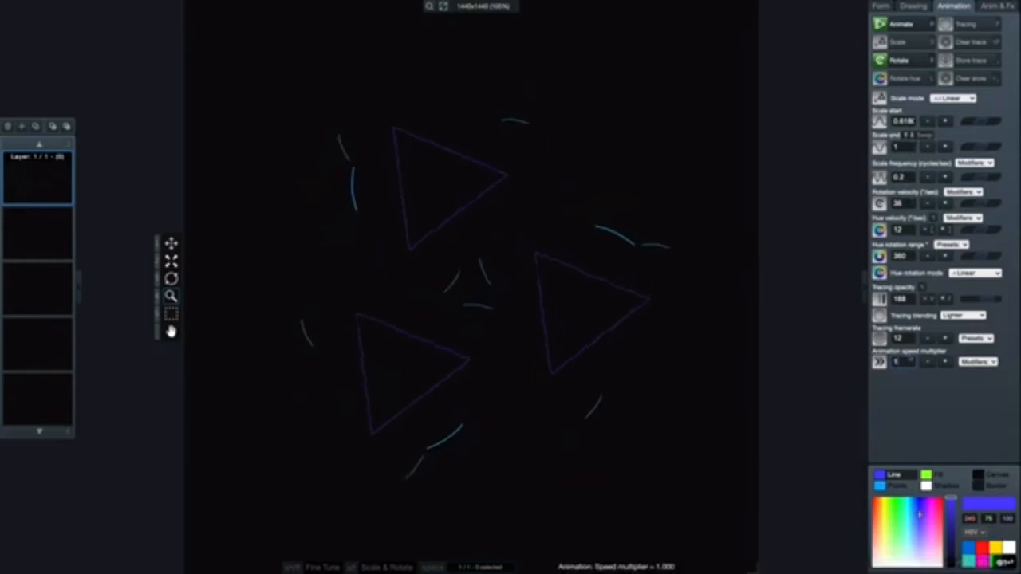
# - Set the tracing framerate to 60 and turn tracing on for the running animation
pyautogui.click(908, 337)
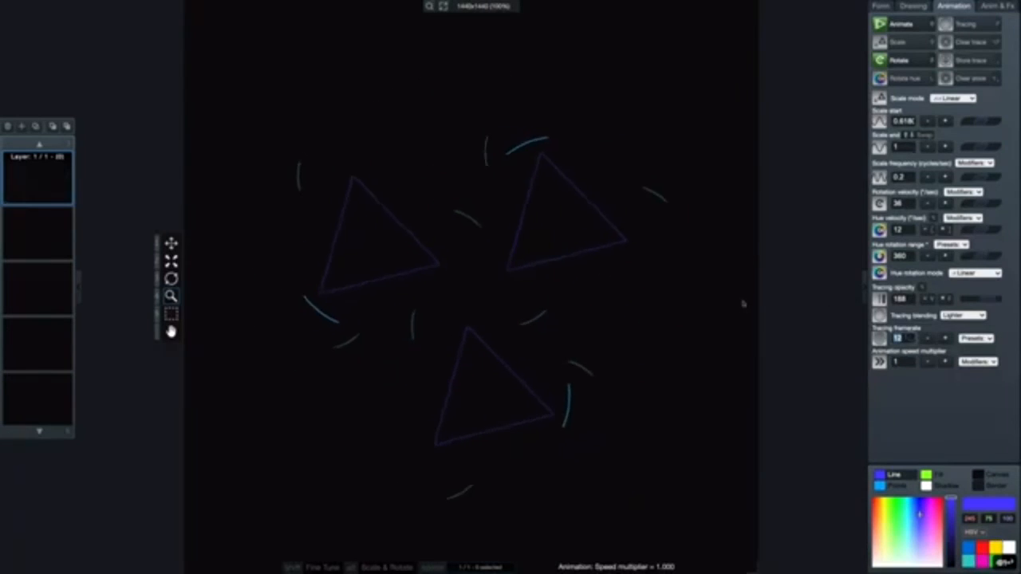
pyautogui.write('60')
pyautogui.press('Return')
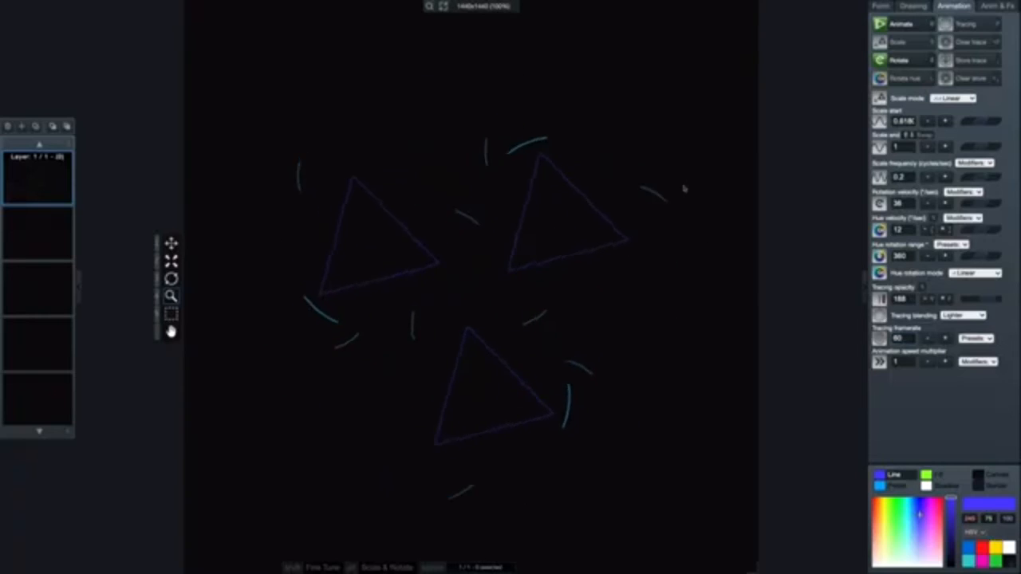
pyautogui.press('p')
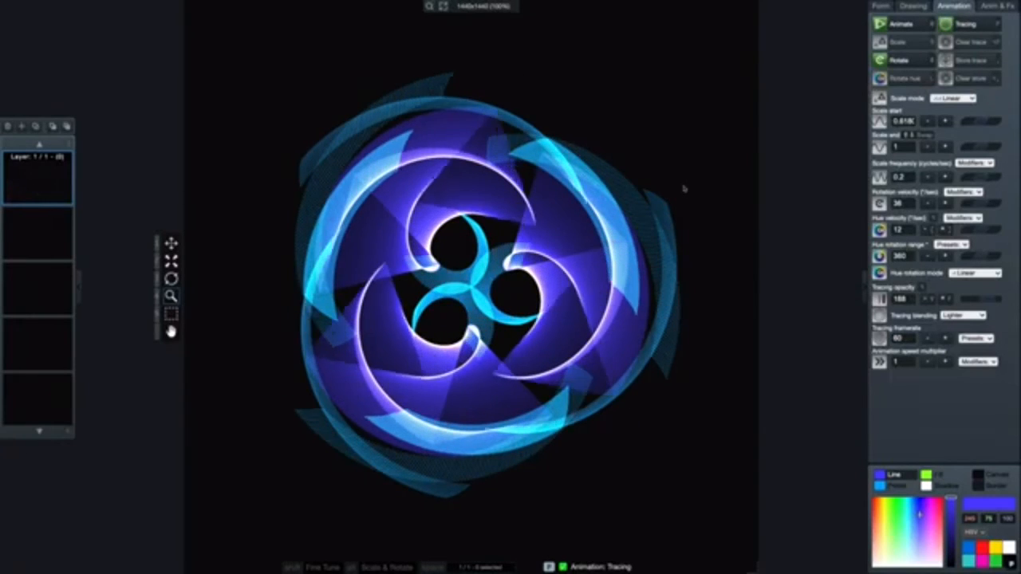
# - Turn off and clear the tracing, then reduce the line weight in many fine increments to make the lines much thinner
pyautogui.hotkey('alt', 'p')
pyautogui.hotkey('shift', '[')
pyautogui.hotkey('shift', '[')
pyautogui.hotkey('shift', '[')
pyautogui.hotkey('shift', '[')
pyautogui.hotkey('shift', '[')
pyautogui.hotkey('shift', '[')
pyautogui.hotkey('shift', '[')
pyautogui.hotkey('shift', '[')
pyautogui.hotkey('shift', '[')
pyautogui.hotkey('shift', '[')
pyautogui.hotkey('shift', '[')
pyautogui.hotkey('shift', '[')
pyautogui.hotkey('shift', '[')
pyautogui.hotkey('shift', '[')
pyautogui.hotkey('shift', '[')
pyautogui.hotkey('shift', '[')
pyautogui.hotkey('shift', '[')
pyautogui.hotkey('shift', '[')
pyautogui.hotkey('shift', '[')
pyautogui.hotkey('shift', '[')
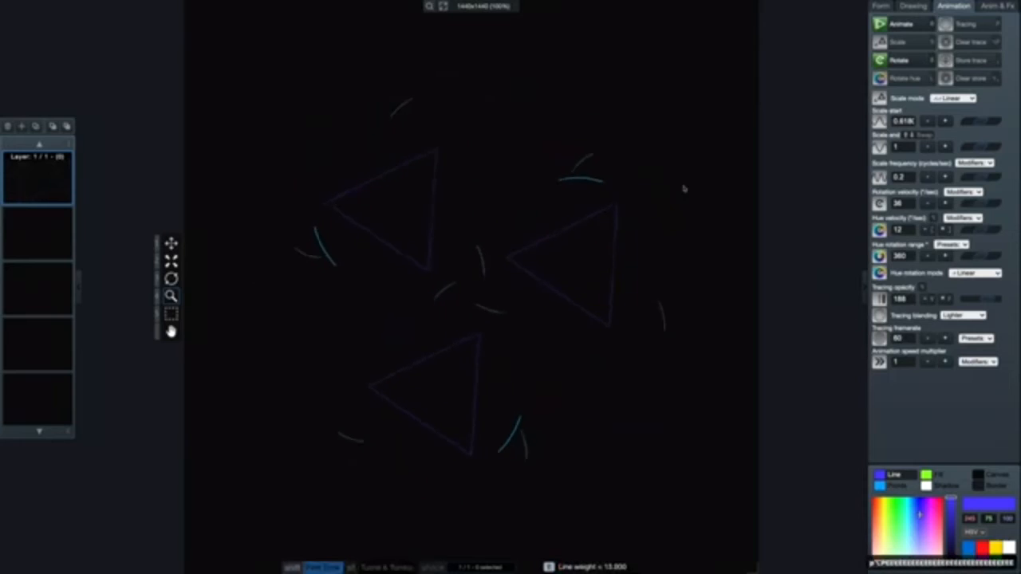
pyautogui.hotkey('shift', '[')
pyautogui.hotkey('shift', '[')
pyautogui.hotkey('shift', '[')
pyautogui.hotkey('shift', '[')
pyautogui.hotkey('shift', '[')
pyautogui.hotkey('shift', '[')
pyautogui.hotkey('shift', '[')
pyautogui.hotkey('shift', '[')
pyautogui.hotkey('shift', '[')
pyautogui.hotkey('shift', '[')
pyautogui.hotkey('shift', '[')
pyautogui.hotkey('shift', '[')
pyautogui.hotkey('shift', '[')
pyautogui.hotkey('shift', '[')
pyautogui.hotkey('shift', '[')
pyautogui.hotkey('shift', '[')
pyautogui.hotkey('shift', '[')
pyautogui.hotkey('shift', '[')
pyautogui.hotkey('shift', '[')
pyautogui.hotkey('shift', '[')
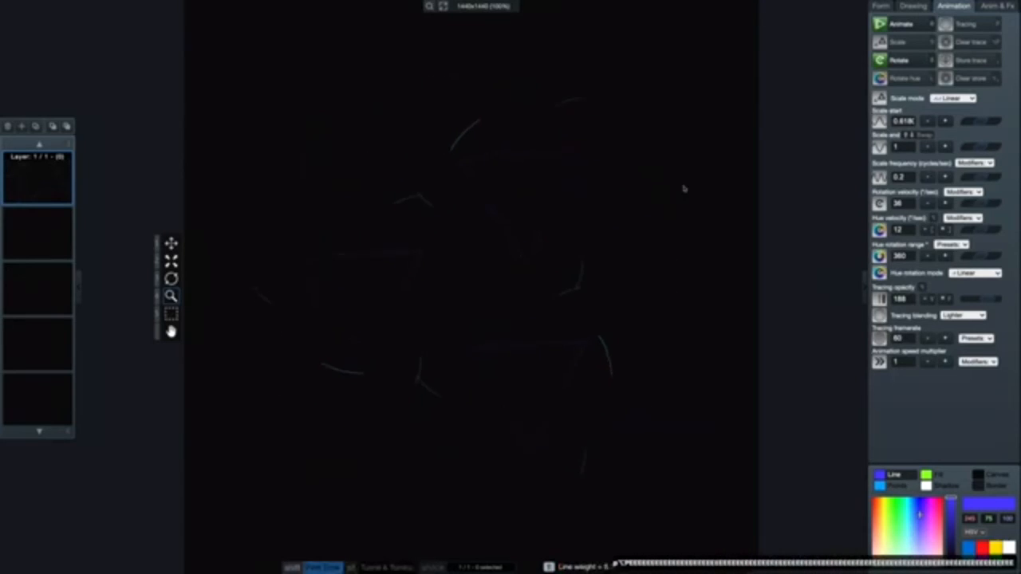
pyautogui.hotkey('shift', '[')
pyautogui.hotkey('shift', '[')
pyautogui.hotkey('shift', '[')
pyautogui.hotkey('shift', '[')
pyautogui.hotkey('shift', '[')
pyautogui.hotkey('shift', '[')
pyautogui.hotkey('shift', '[')
pyautogui.hotkey('shift', '[')
pyautogui.hotkey('shift', '[')
pyautogui.hotkey('shift', '[')
# - Trace the animation with the thinner lines, pause it once the pattern is complete, and restart it with a cleared trace
pyautogui.hotkey('alt', 'p')
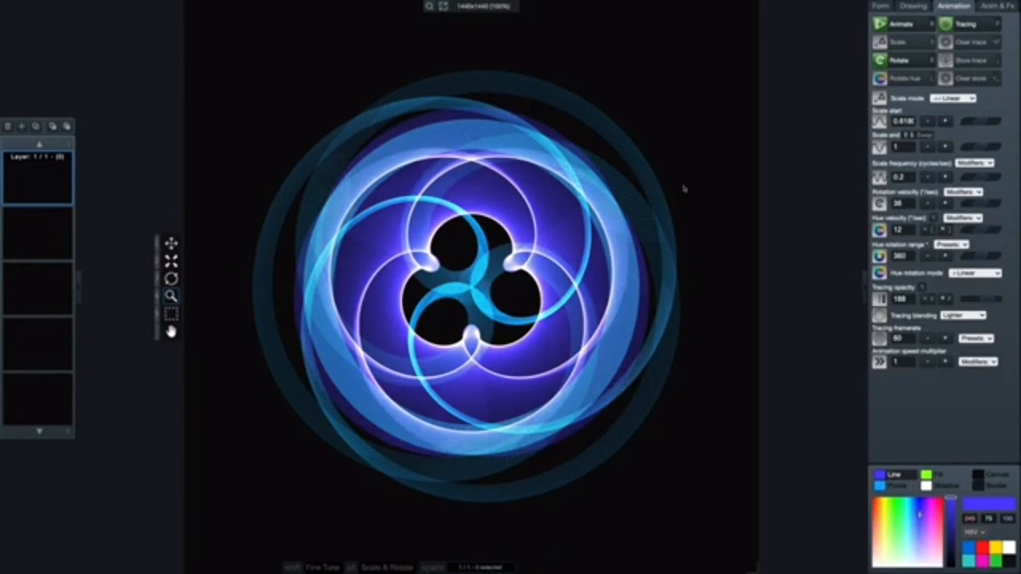
pyautogui.press('6')
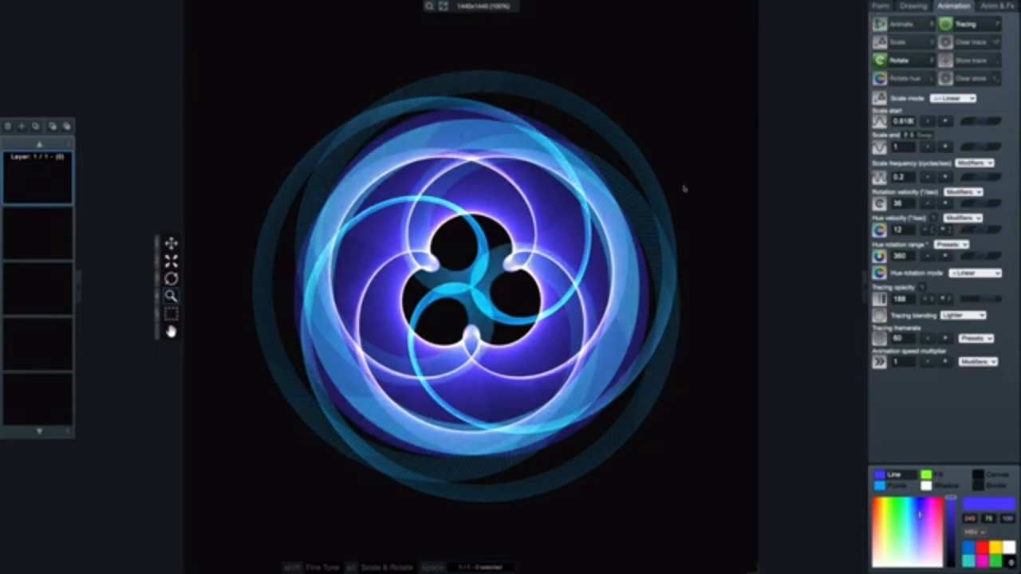
pyautogui.press('6')
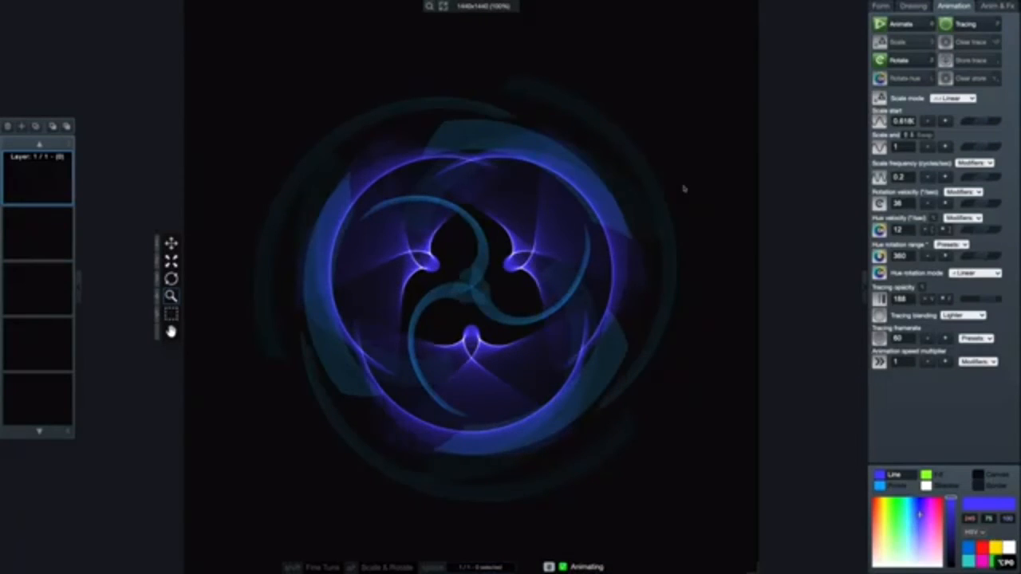
# - Pause the animation, set the tracing framerate to 120, and run it again from a cleared trace
pyautogui.press('6')
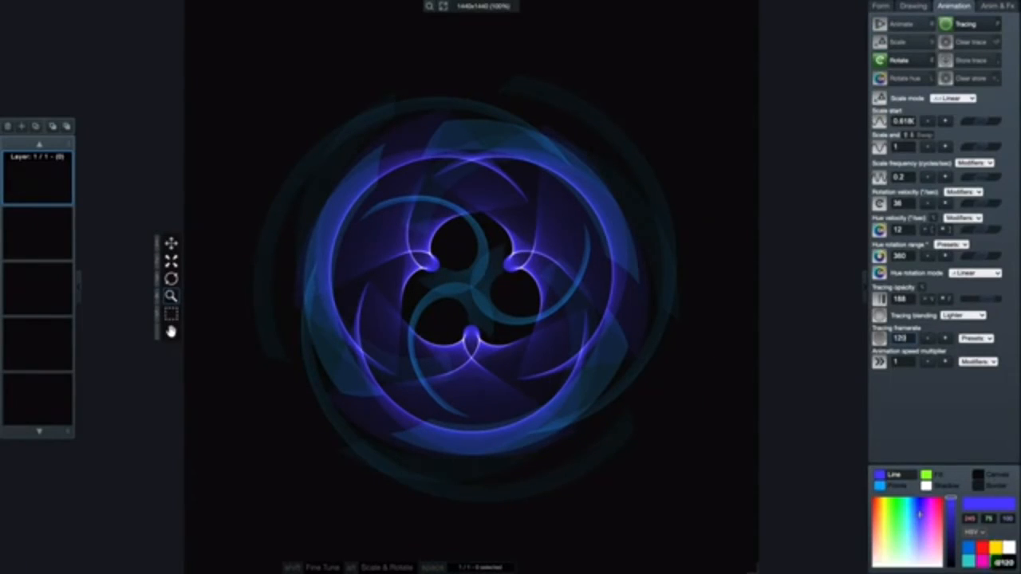
pyautogui.press('Return')
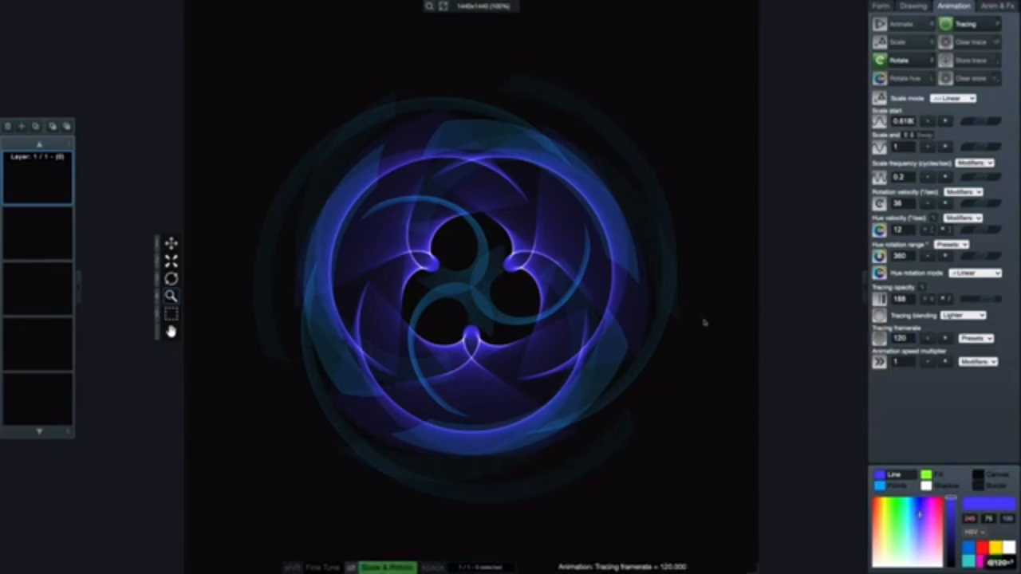
pyautogui.hotkey('alt', 'p')
pyautogui.press('0')
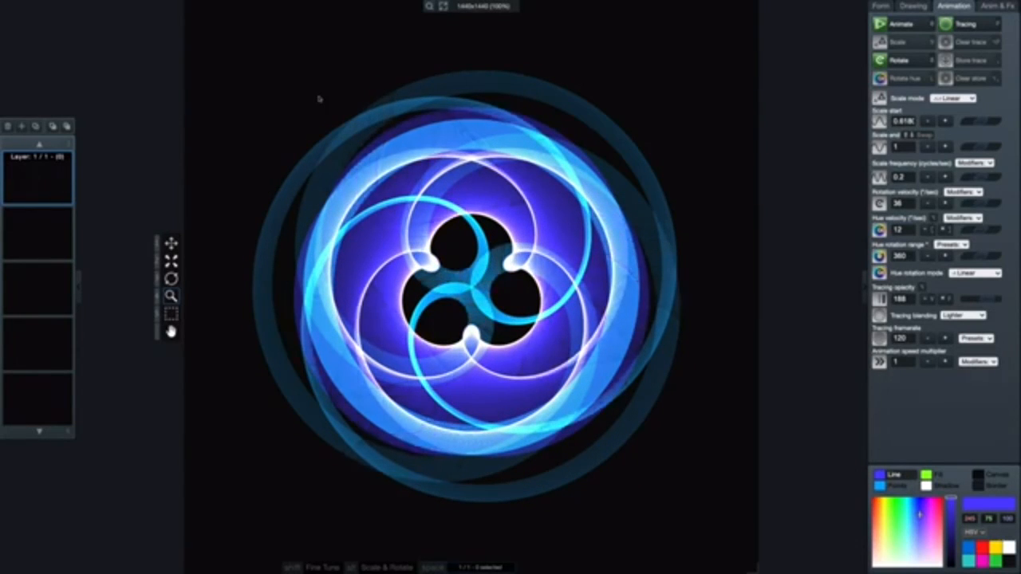
# - Pause the animation, clear the tracing and set the tracing framerate to 240
pyautogui.press('e')
pyautogui.press('alt')
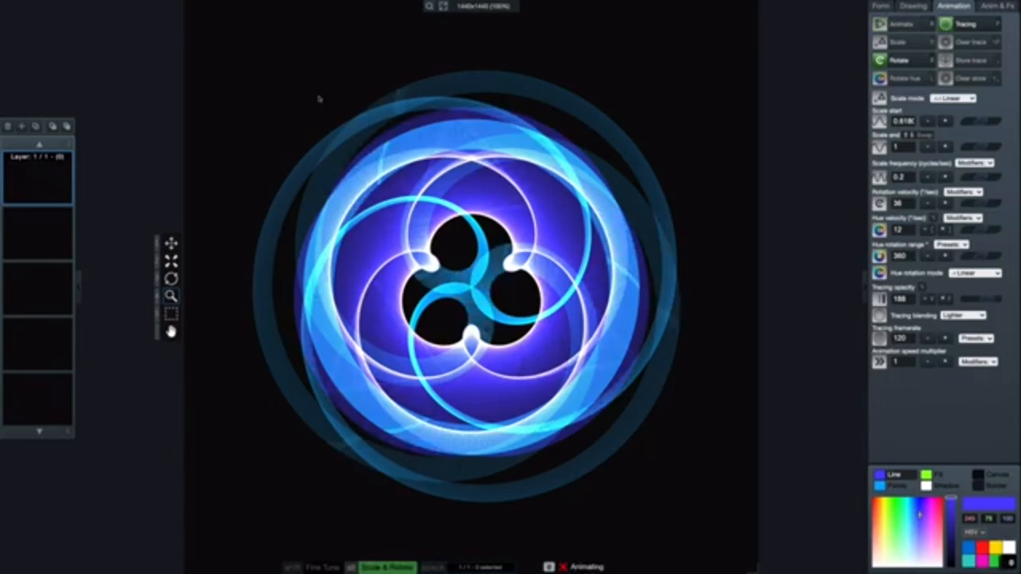
pyautogui.hotkey('alt', 'p')
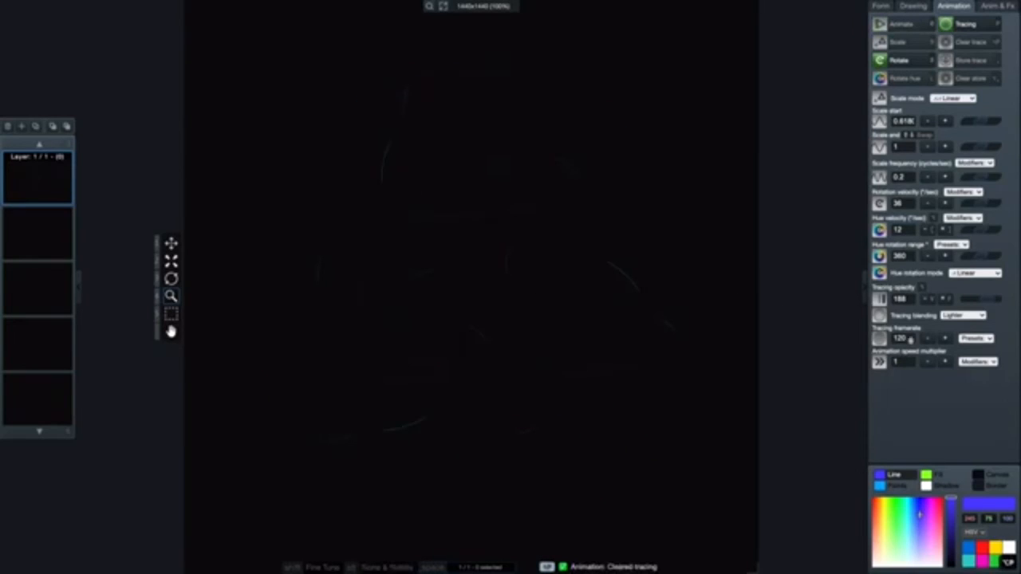
pyautogui.write('240')
pyautogui.press('Return')
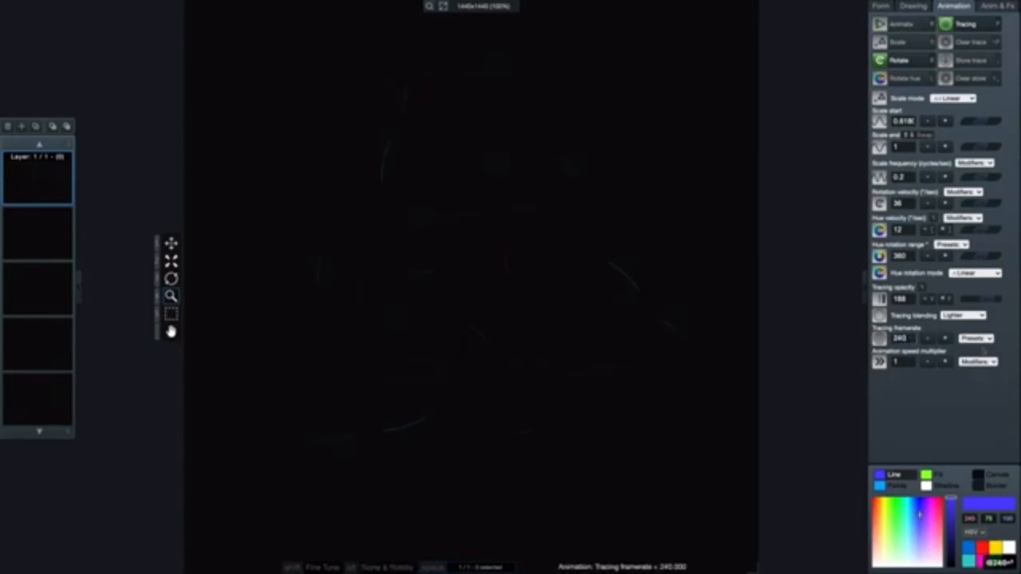
# - Run the traced animation and review the available tracing framerate presets without choosing one
pyautogui.click(981, 340)
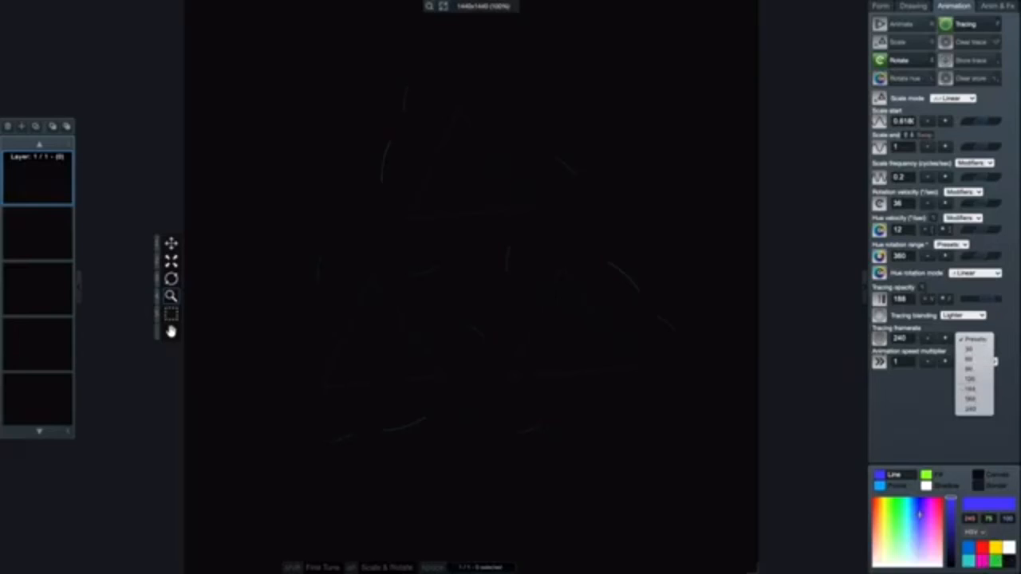
pyautogui.click(645, 295)
pyautogui.press('a')
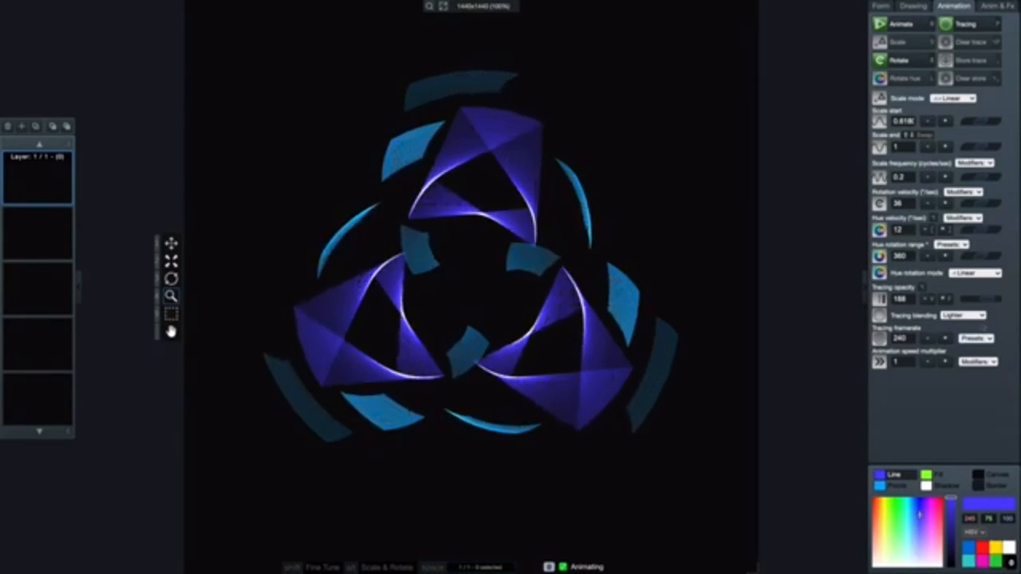
pyautogui.click(978, 339)
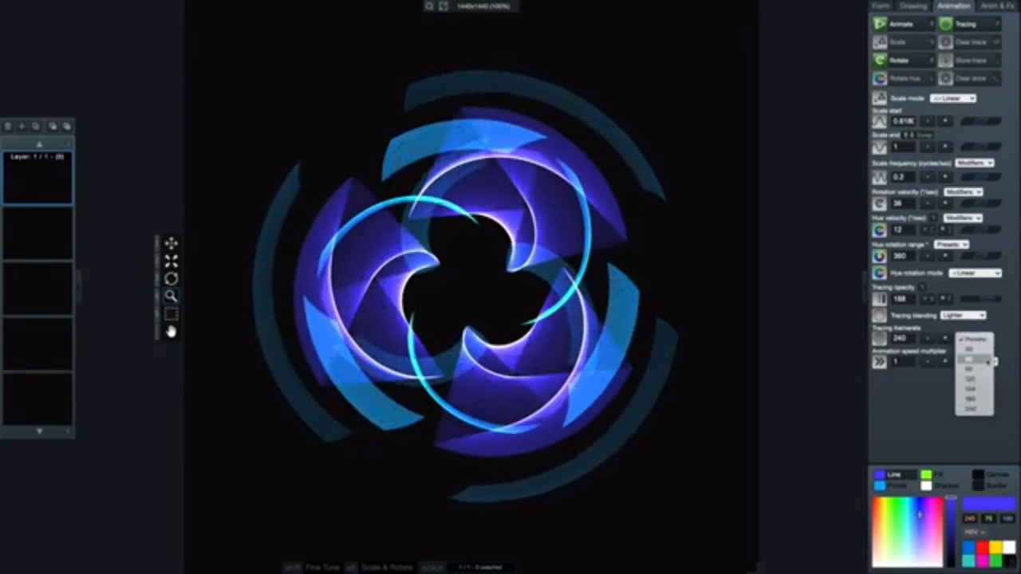
pyautogui.click(912, 393)
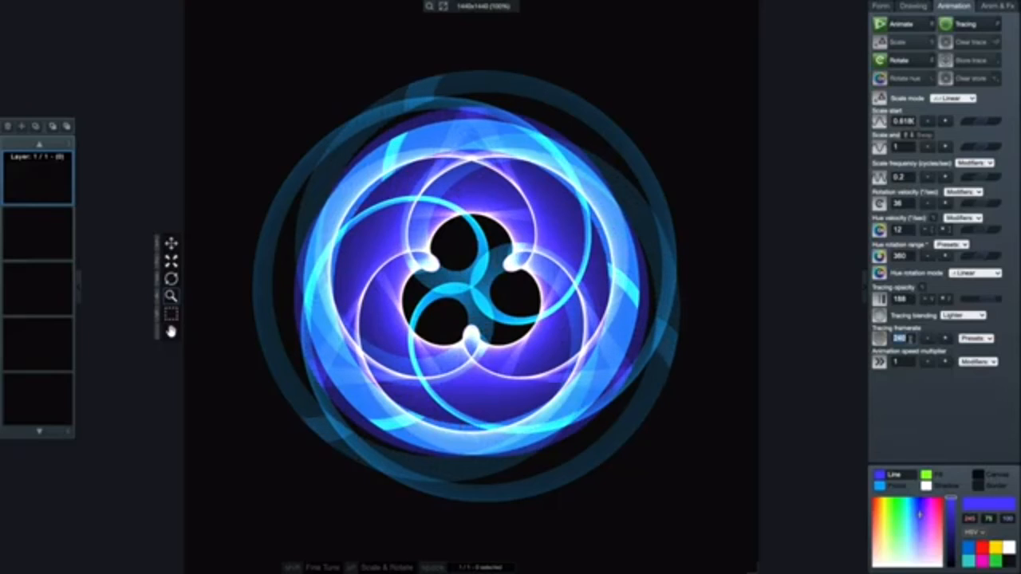
pyautogui.click(911, 339)
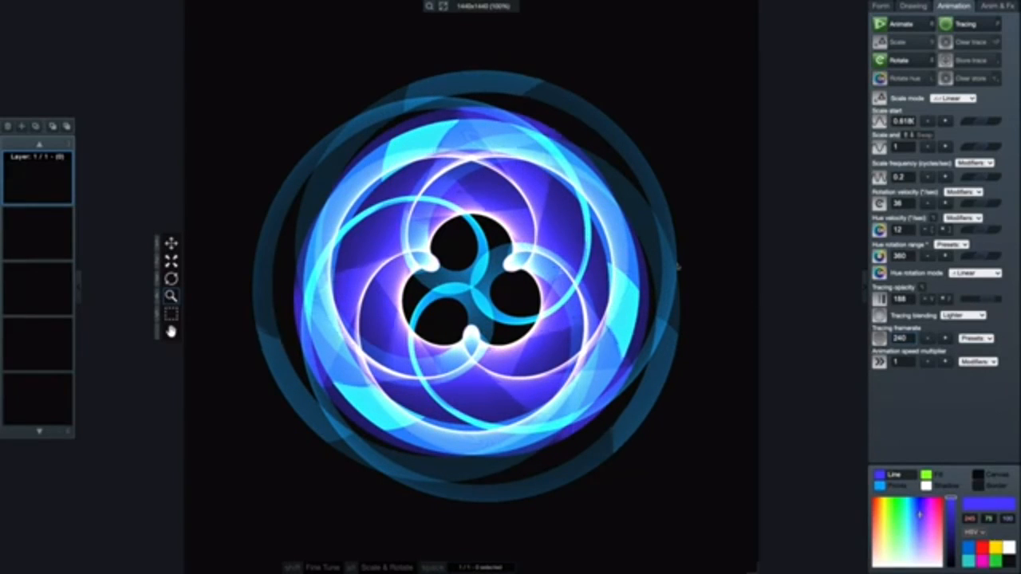
# - Clear the accumulated tracing while the animation runs so that the pattern is drawn afresh
pyautogui.hotkey('alt', 'o')
pyautogui.hotkey('alt', 'p')
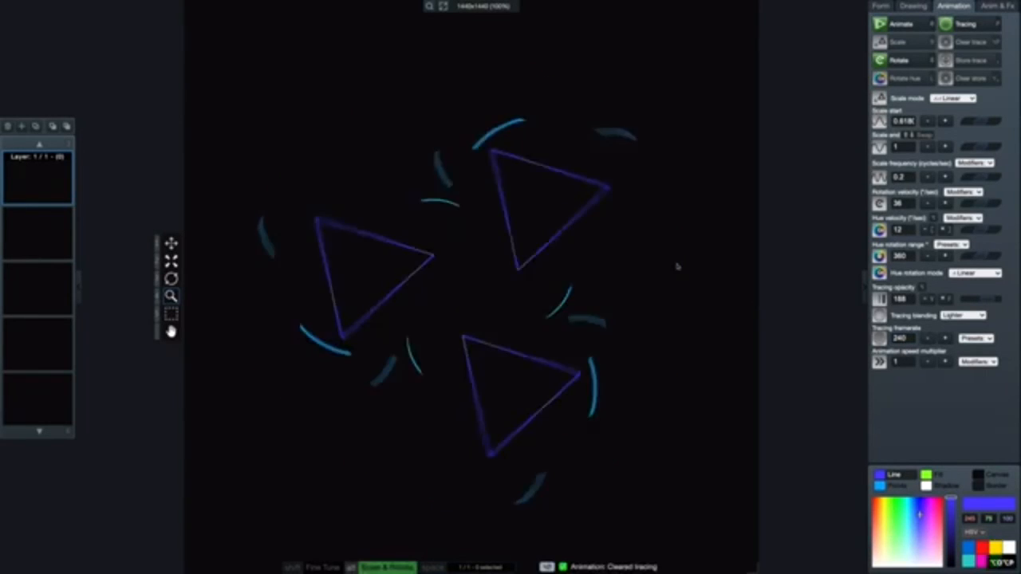
pyautogui.hotkey('alt', 'p')
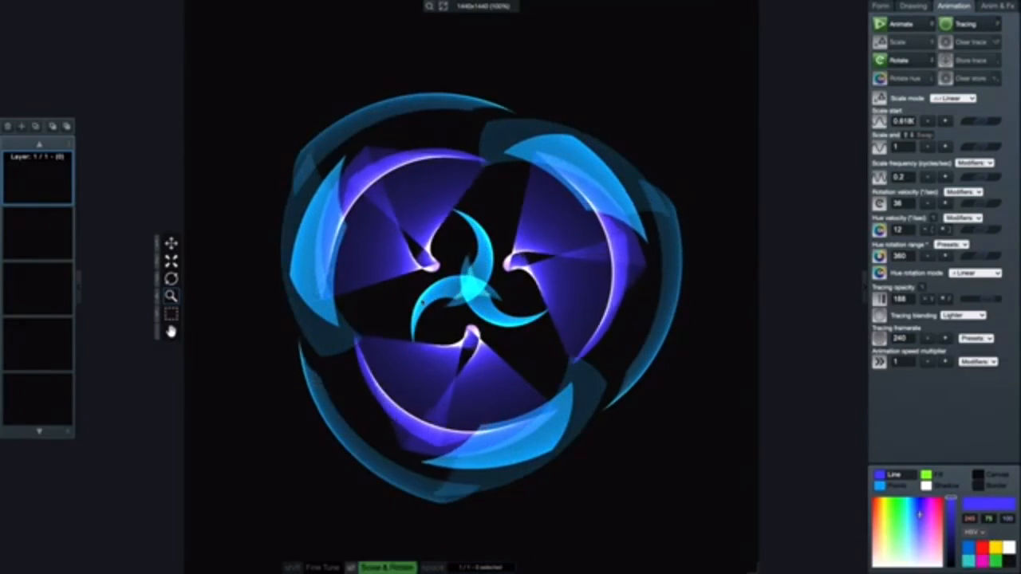
# - Vary the scene zoom during the traced animation, through 0.480 down to about 0.109, and clear the trace
pyautogui.hotkey('alt', 'p')
pyautogui.press('4')
pyautogui.moveTo(494, 359); pyautogui.dragTo(506, 161)
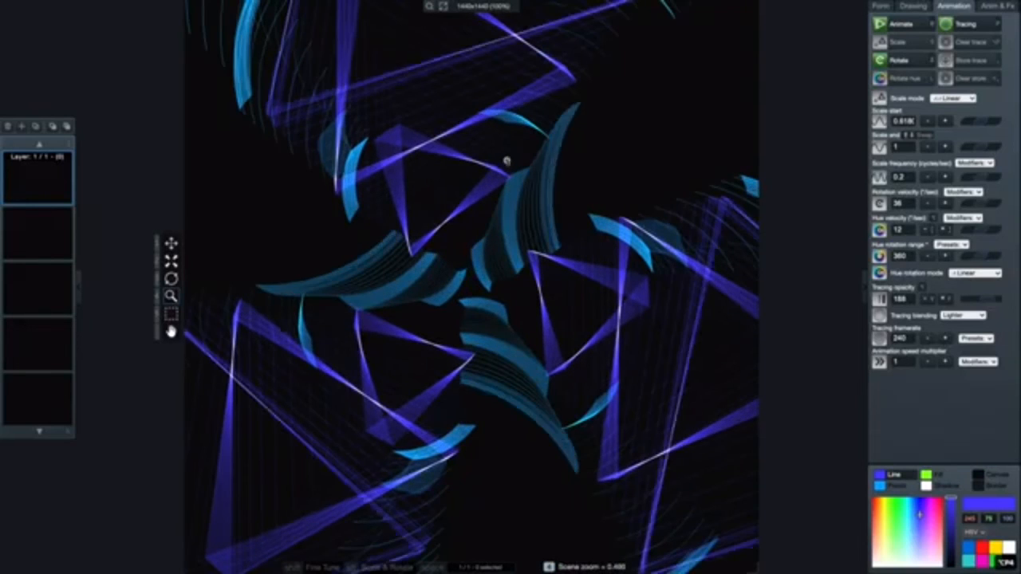
pyautogui.hotkey('alt', 'p')
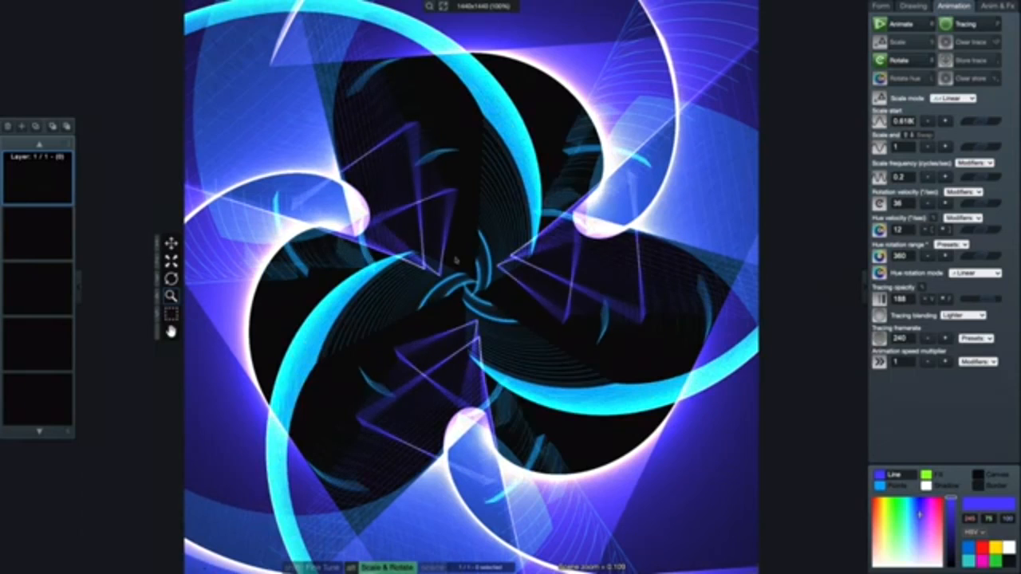
pyautogui.hotkey('alt', 'p')
pyautogui.scroll(5, 463, 240)
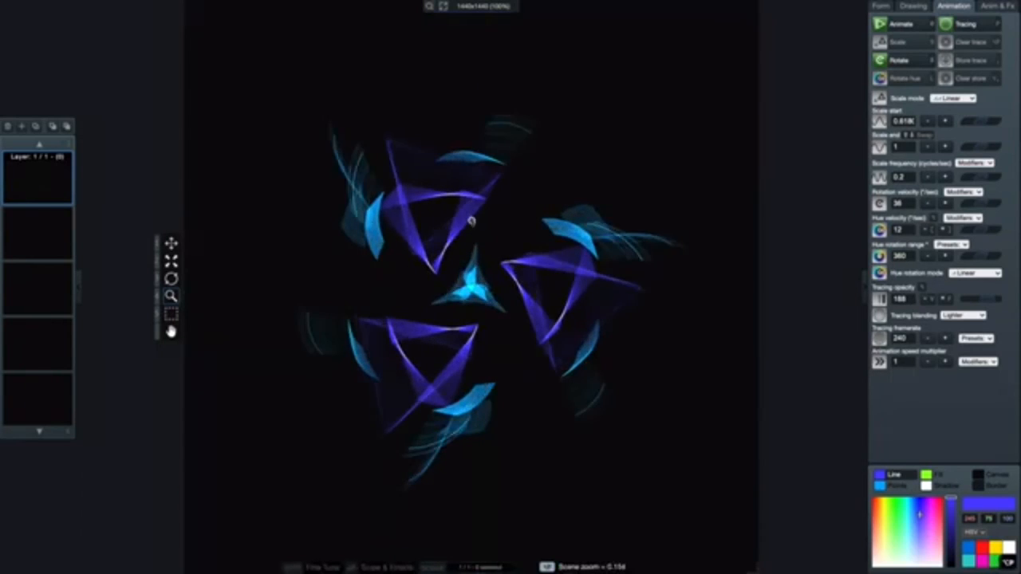
# - Pause and clear the tracing, undo the recent mouse operations and point arc length change, and restart the animation from a cleared trace
pyautogui.press('o')
pyautogui.hotkey('alt', 'p')
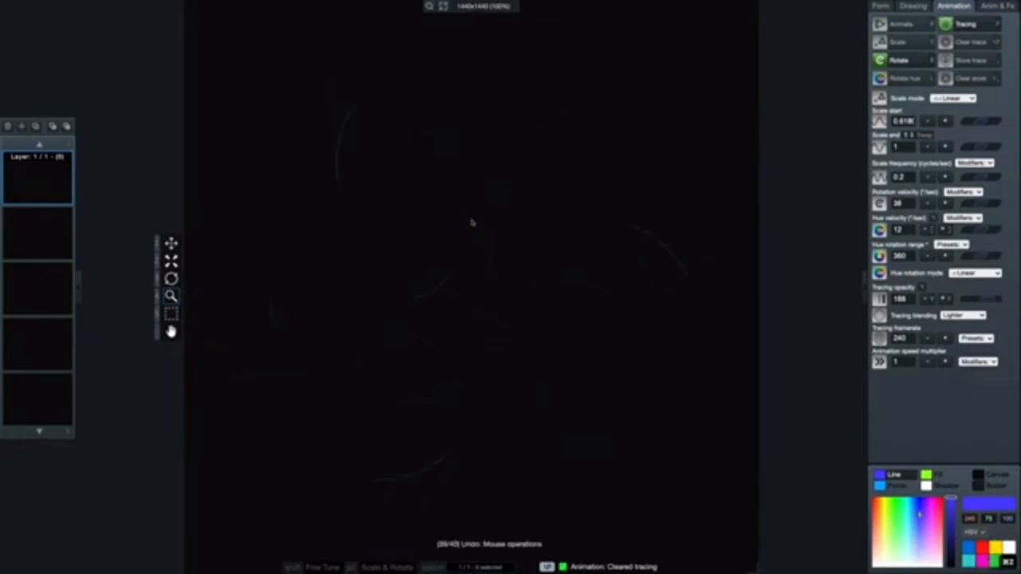
pyautogui.hotkey('ctrl', 'z')
pyautogui.press('o')
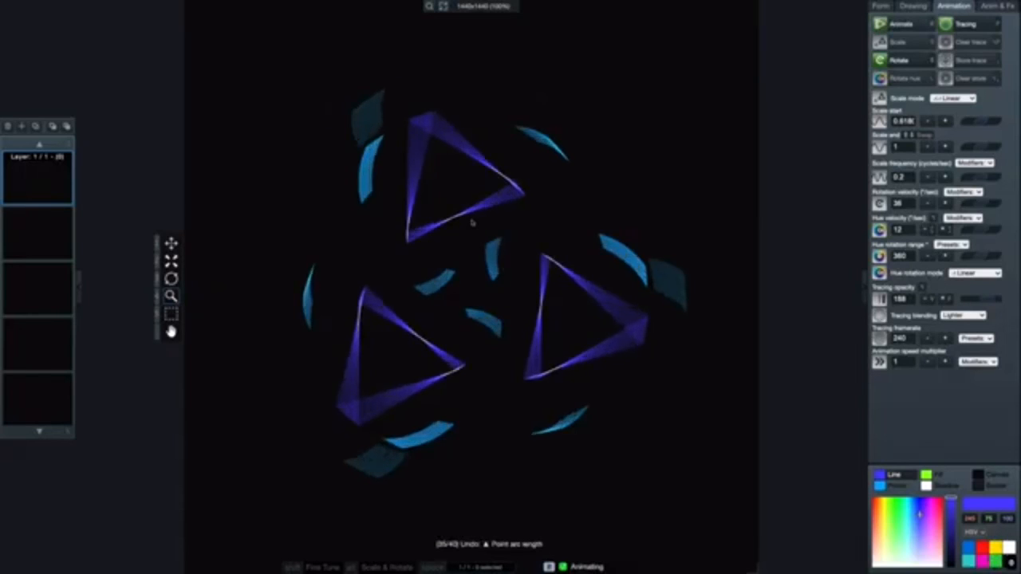
pyautogui.hotkey('alt', 'p')
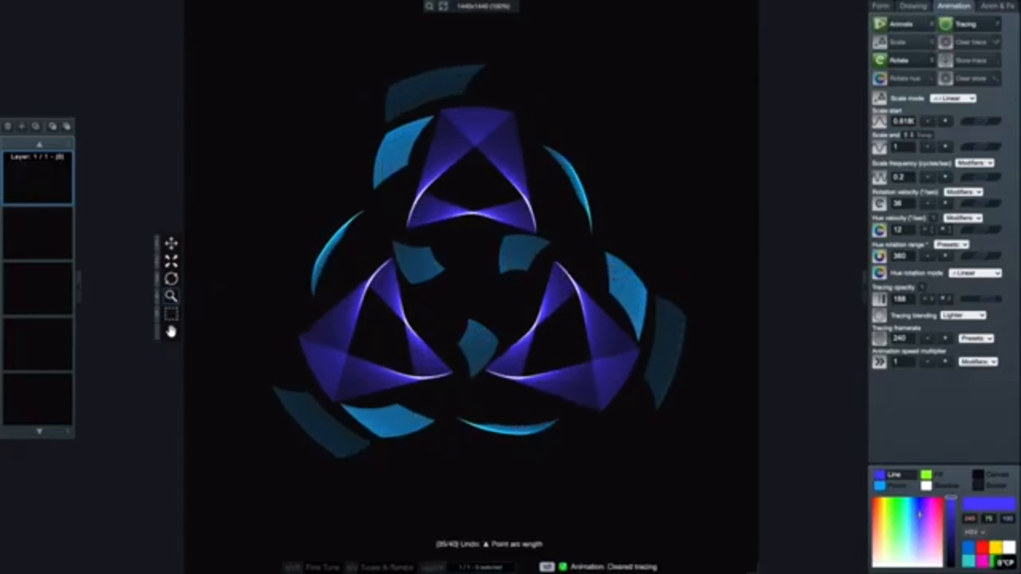
# - Pause the animation and revert the scene to its saved version
pyautogui.doubleClick(903, 338)
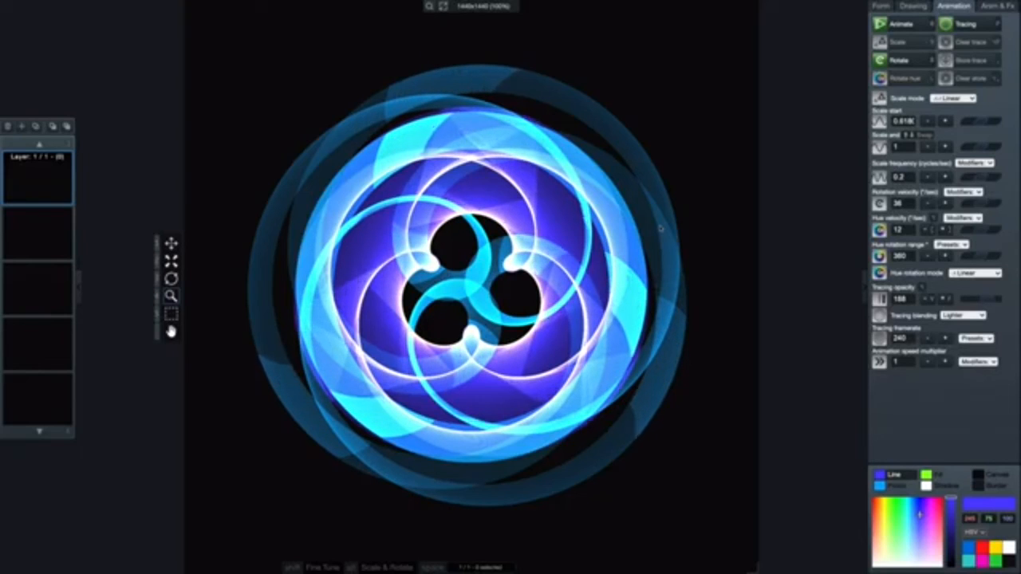
pyautogui.press('space')
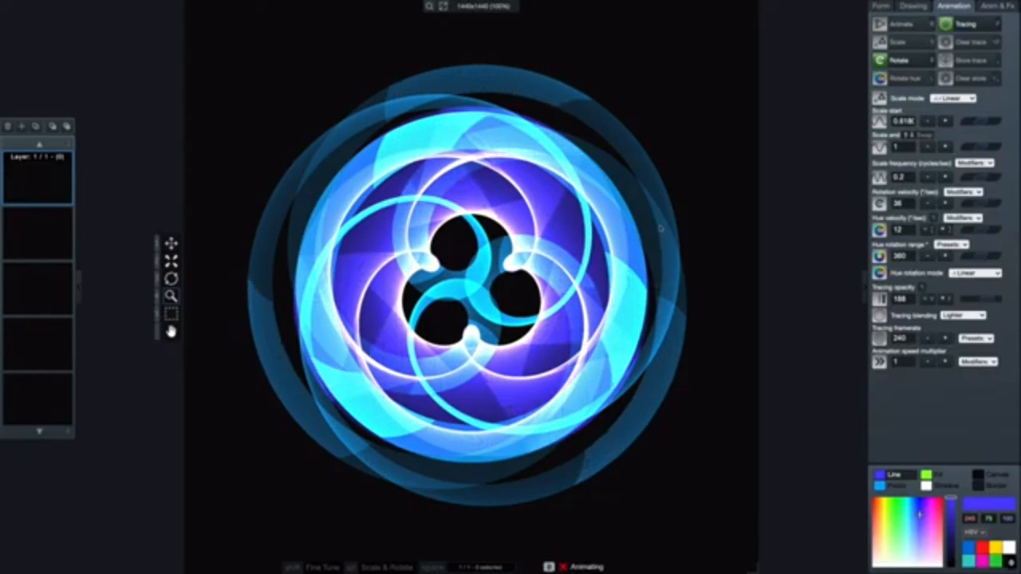
pyautogui.moveTo(171, 4)
pyautogui.click(72, 5)
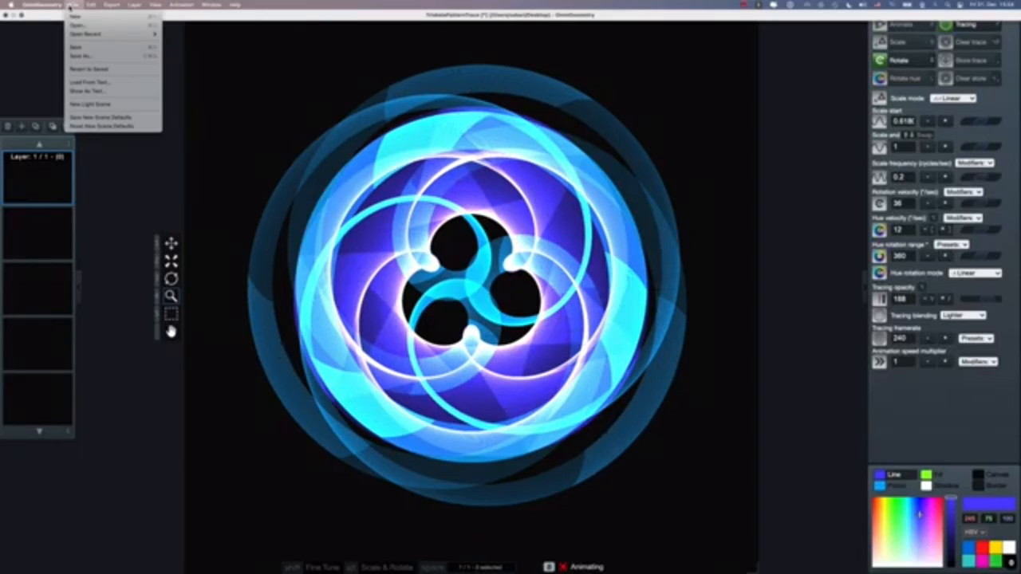
pyautogui.click(119, 70)
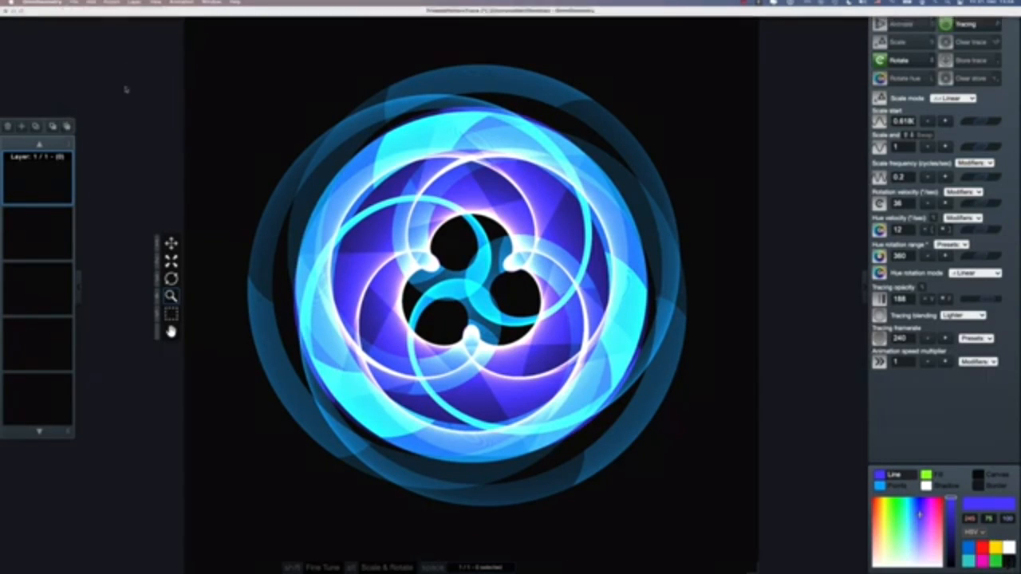
pyautogui.click(544, 200)
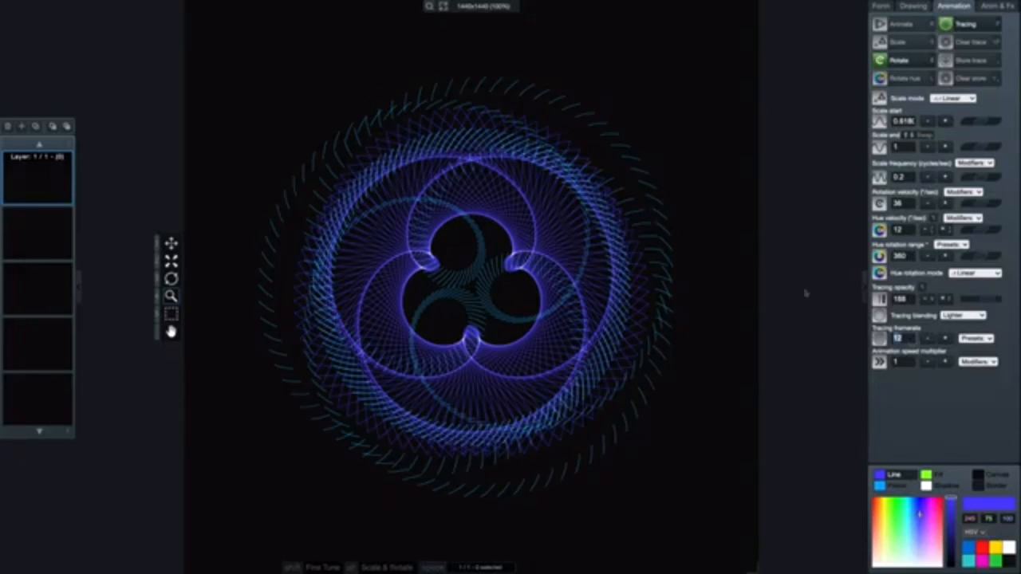
# - Run the animation and raise the tracing framerate to 162 and then 262, clearing the trace in between
pyautogui.press('c')
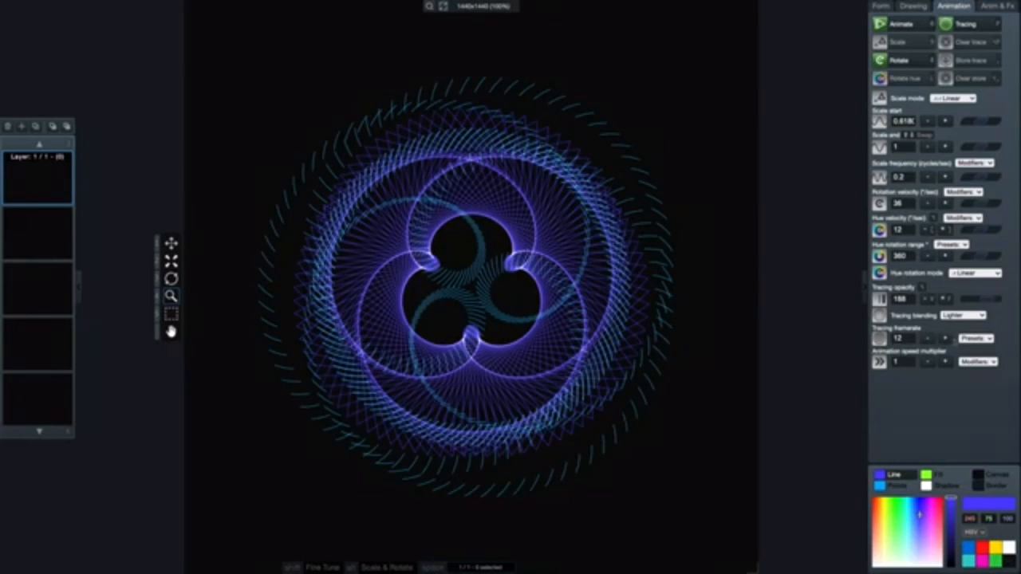
pyautogui.moveTo(949, 338); pyautogui.dragTo(948, 338)
pyautogui.hotkey('alt', 'p')
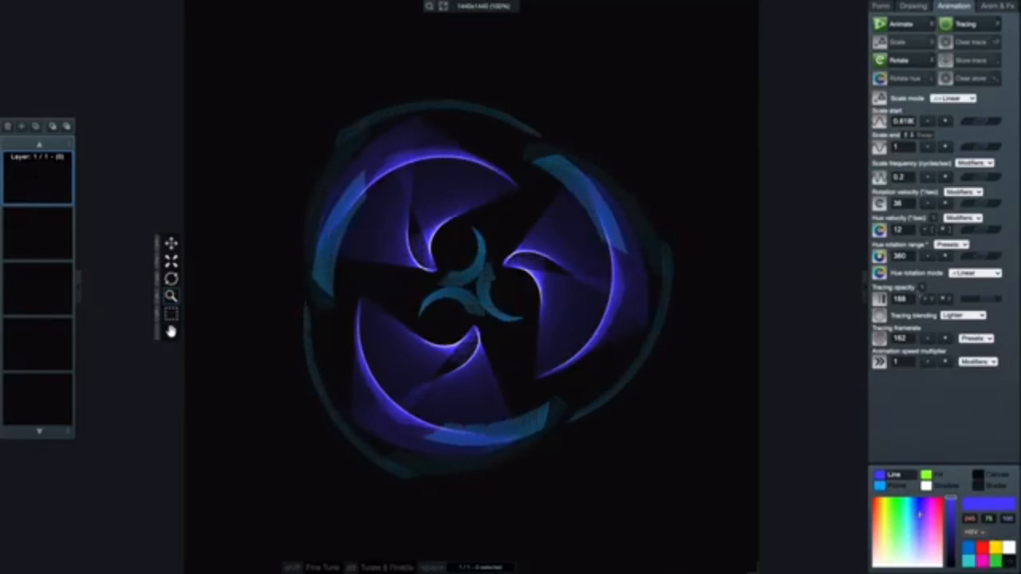
pyautogui.moveTo(946, 339); pyautogui.dragTo(945, 339)
pyautogui.click(945, 339)
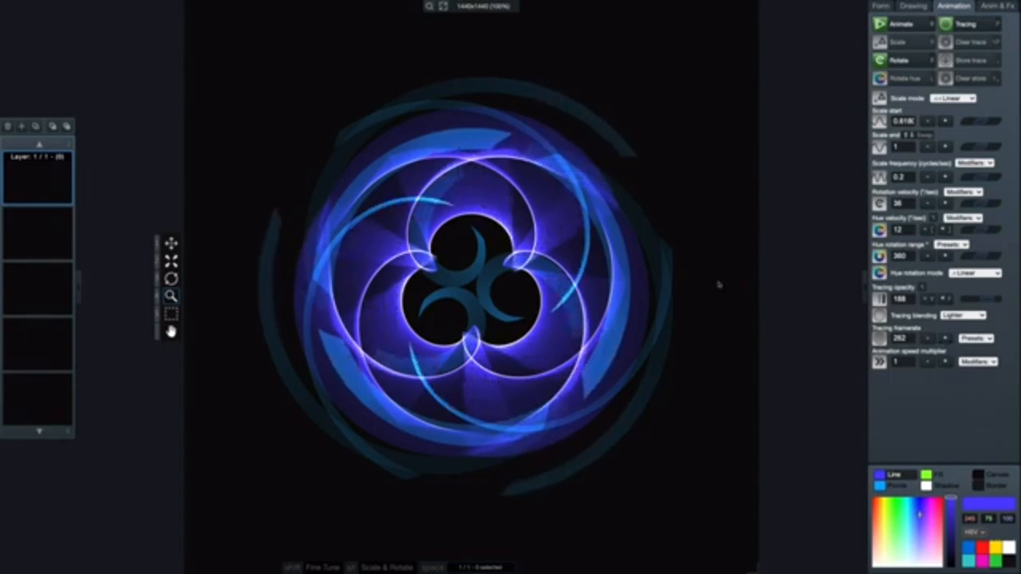
# - Clear the trace and look through the animation effects, drawing and form settings while the tracing builds up again
pyautogui.press('c')
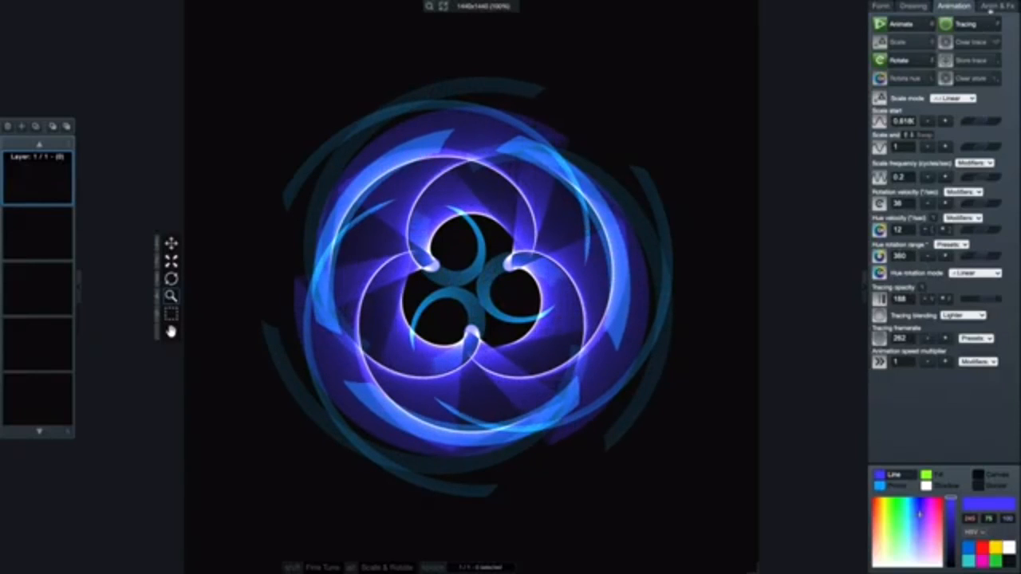
pyautogui.click(994, 7)
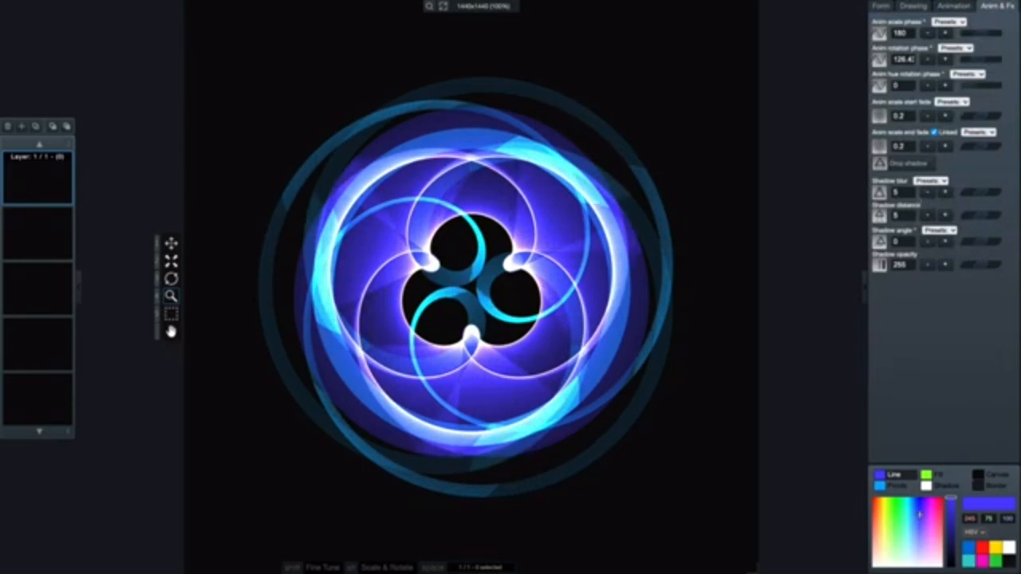
pyautogui.click(954, 7)
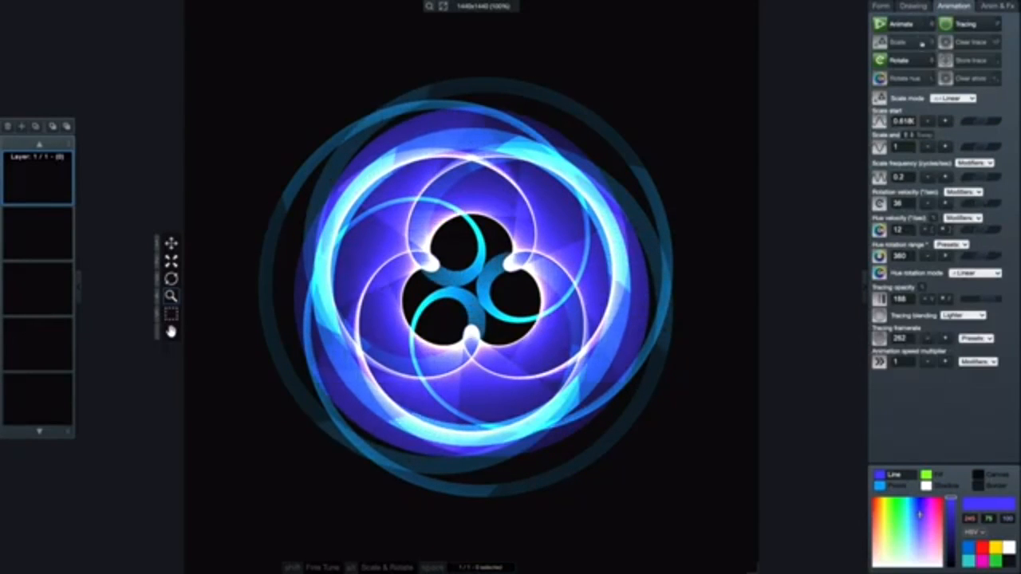
pyautogui.click(913, 6)
pyautogui.click(881, 7)
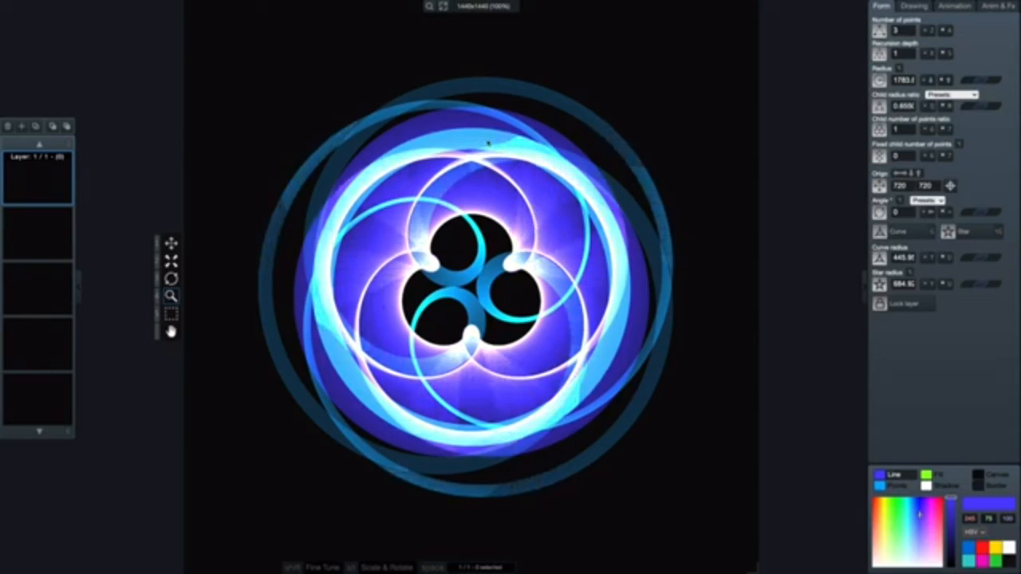
# - Lower the tracing opacity to 144
pyautogui.hotkey('alt', 'shift', 'v')
pyautogui.hotkey('alt', 'shift', 'v')
pyautogui.hotkey('alt', 'shift', 'v')
pyautogui.hotkey('alt', 'shift', 'v')
pyautogui.hotkey('alt', 'shift', 'v')
pyautogui.hotkey('alt', 'shift', 'v')
pyautogui.hotkey('alt', 'shift', 'v')
pyautogui.hotkey('alt', 'shift', 'v')
pyautogui.hotkey('alt', 'shift', 'v')
pyautogui.hotkey('alt', 'shift', 'v')
pyautogui.hotkey('alt', 'shift', 'v')
pyautogui.hotkey('alt', 'shift', 'v')
pyautogui.hotkey('alt', 'shift', 'v')
pyautogui.hotkey('alt', 'shift', 'v')
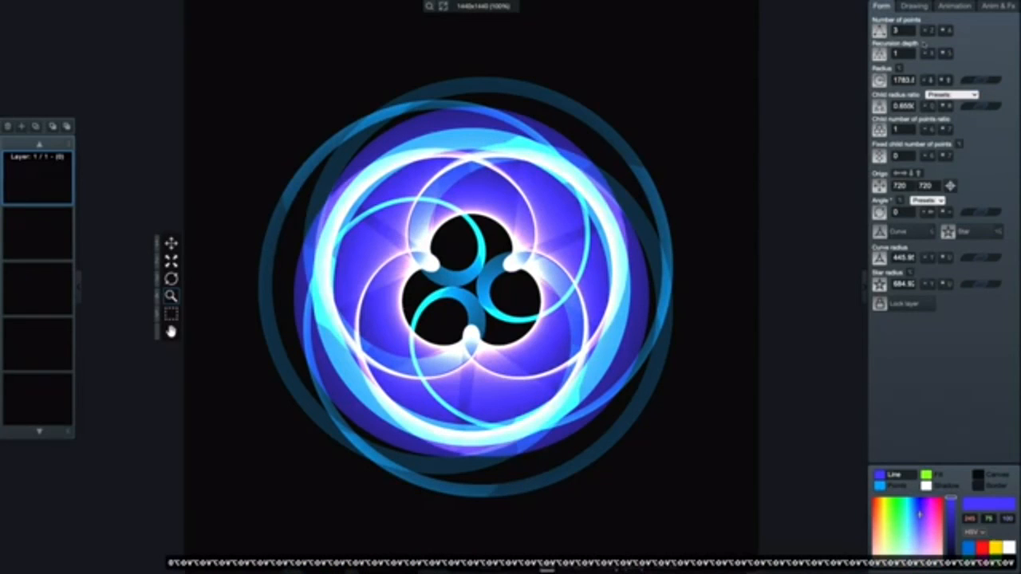
# - Set the tracing framerate to 120, then run the traced animation again and pause it
pyautogui.click(963, 6)
pyautogui.press('BackSpace')
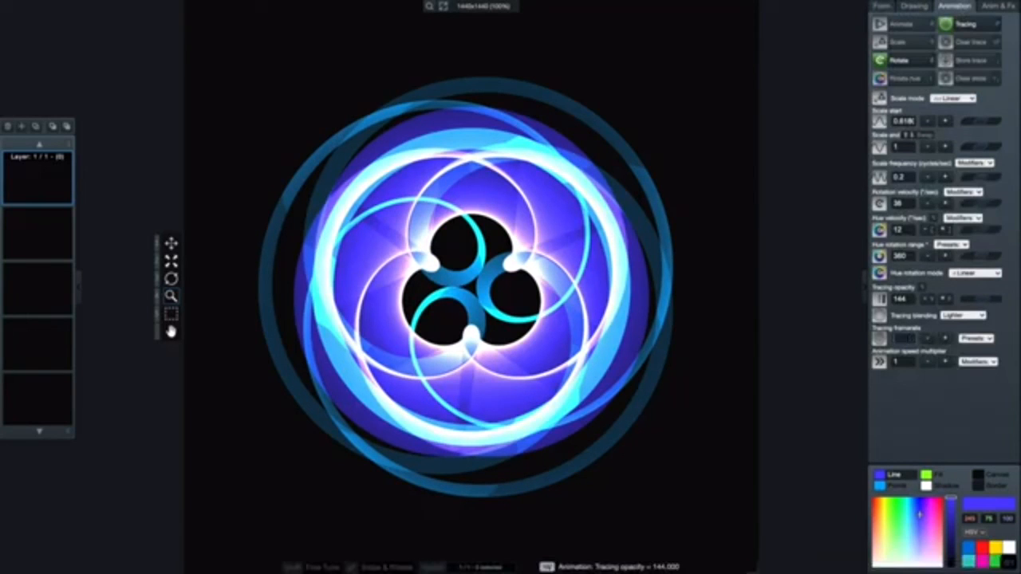
pyautogui.hotkey('alt', 'p')
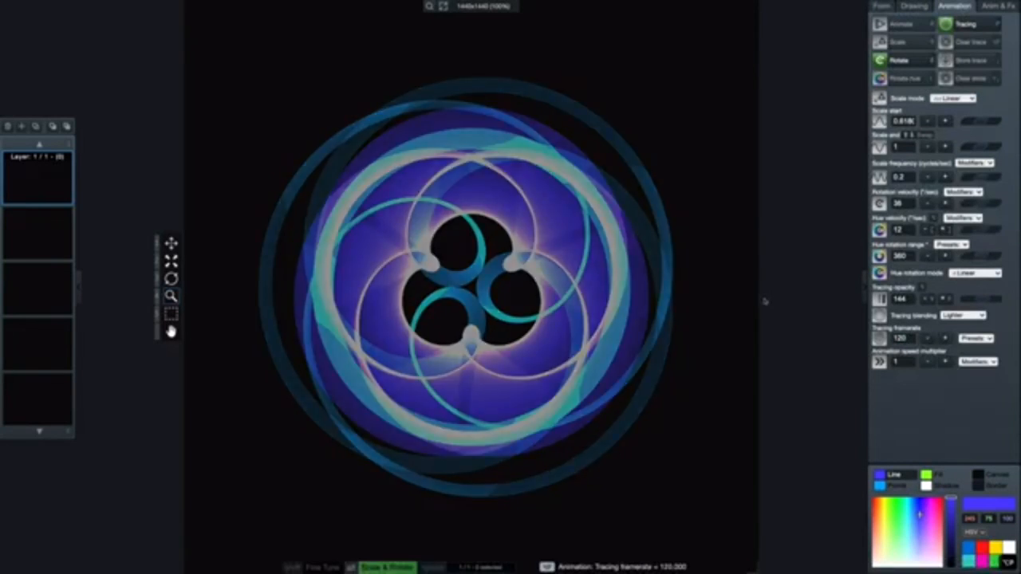
pyautogui.press('0')
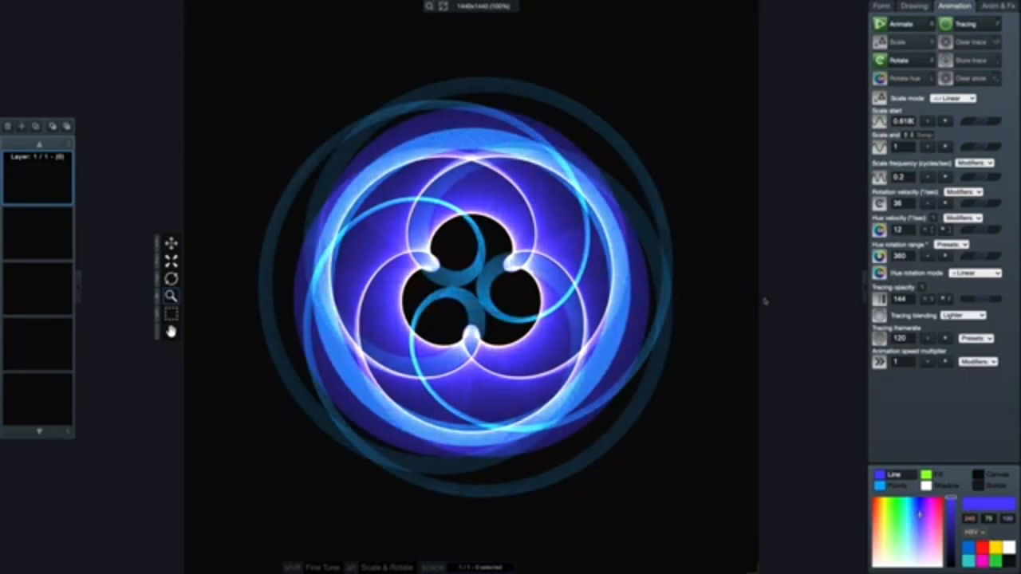
pyautogui.press('space')
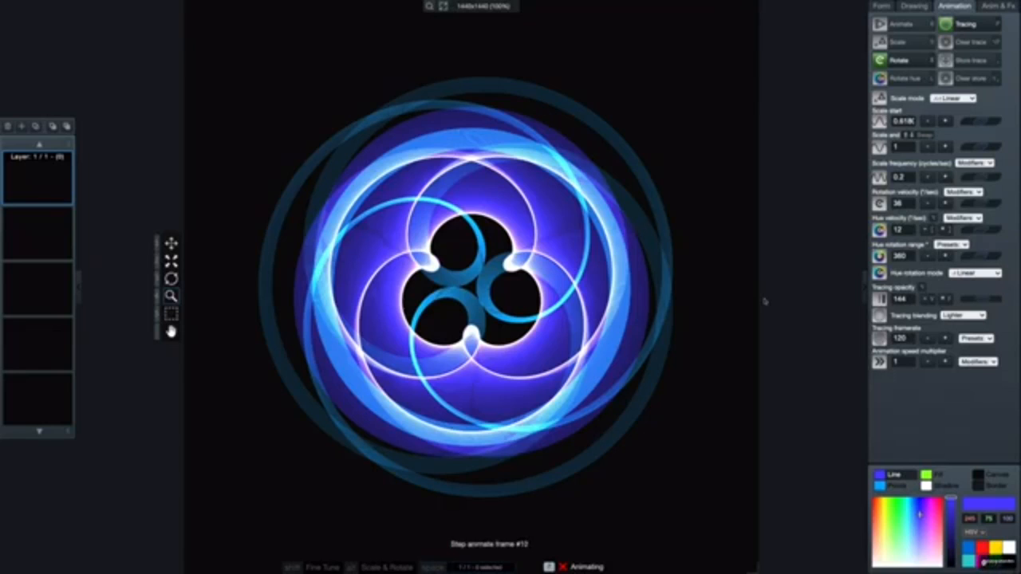